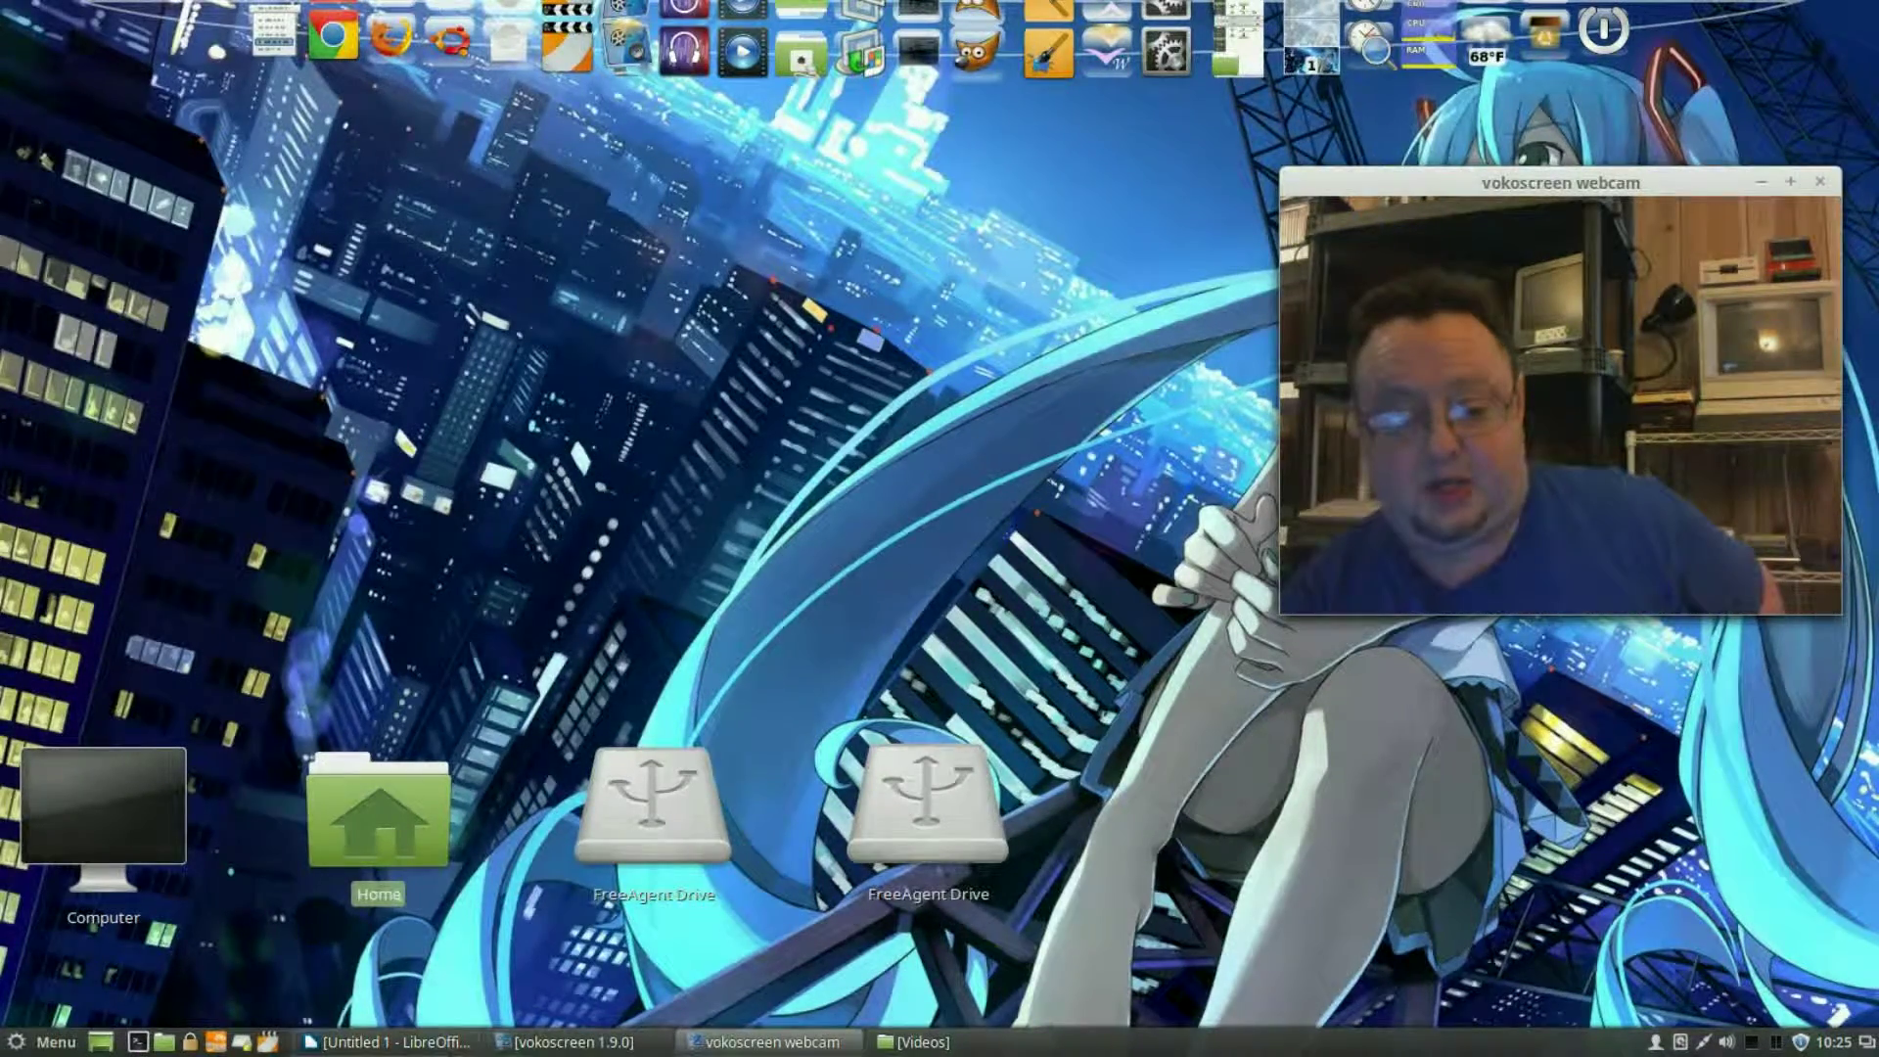
Run sudo apt-get install gparted in Terminal with the account password; gparted is already newest.
{"action": "left_click", "coordinate": [387, 1041]}
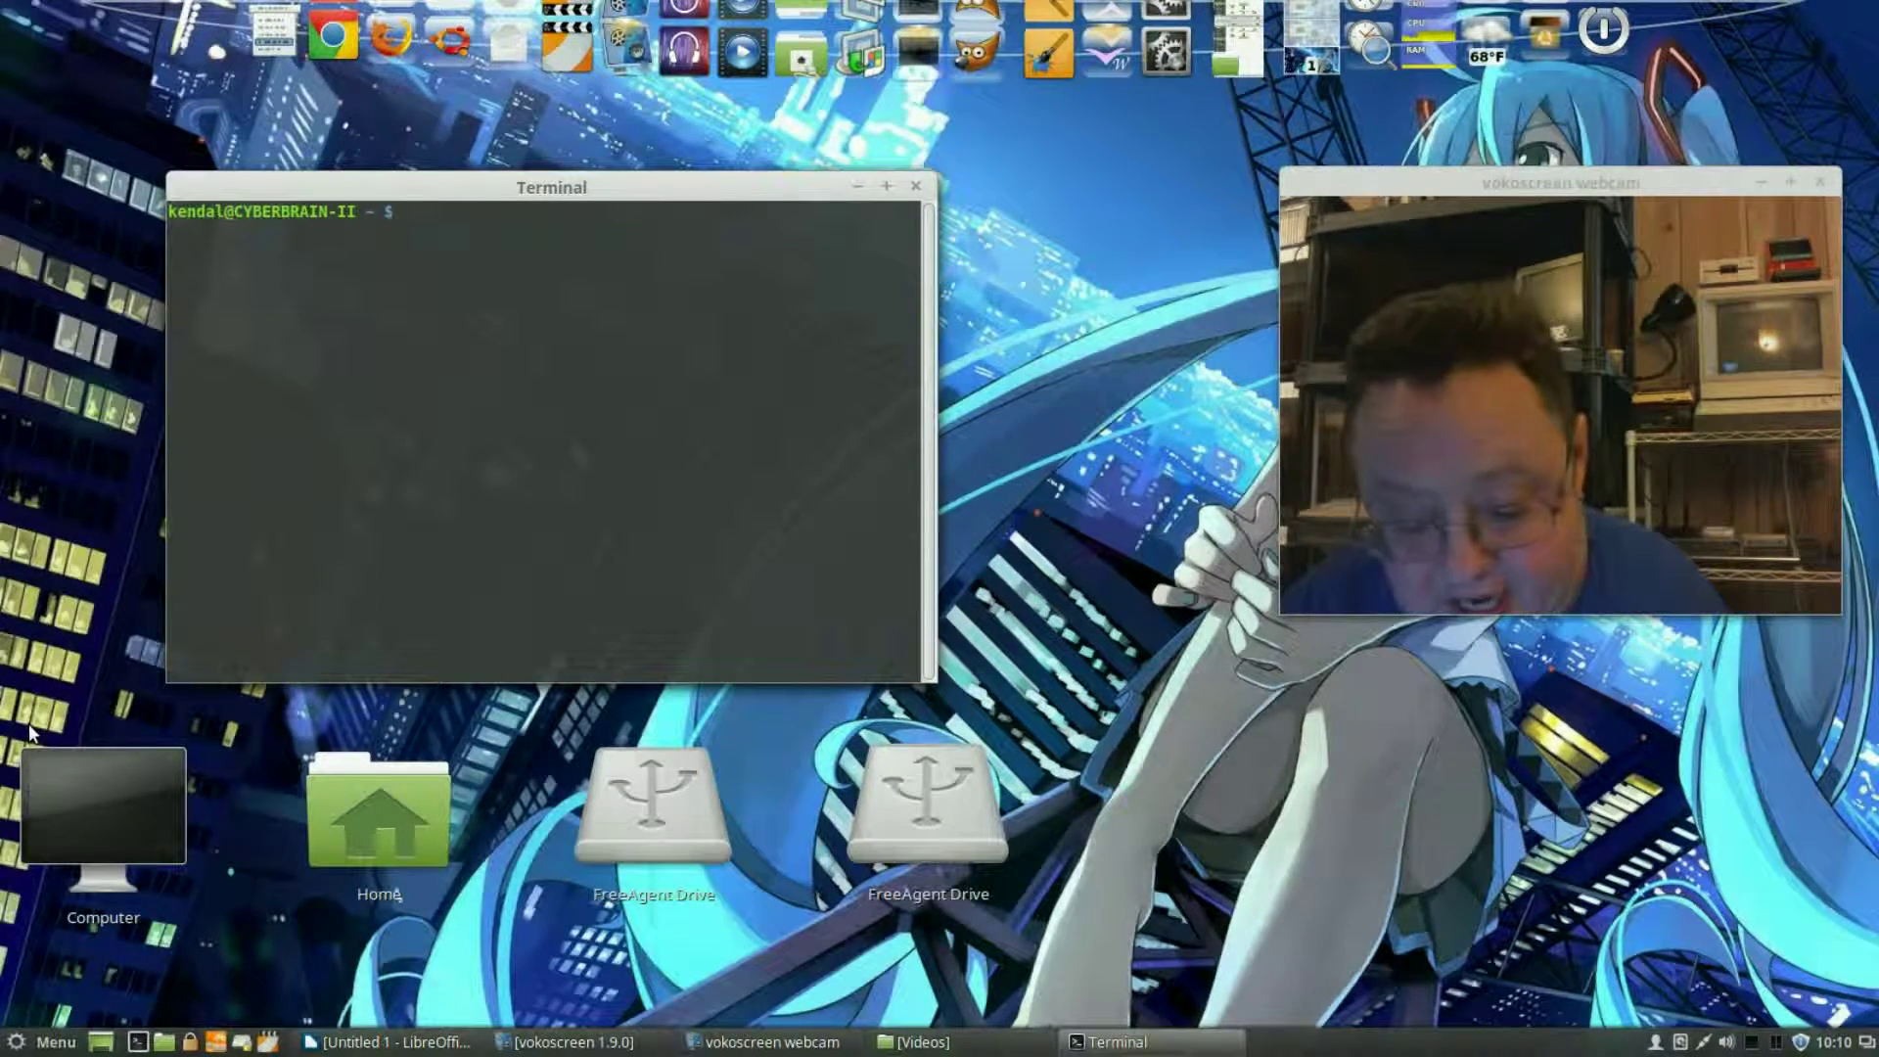
{"action": "type", "text": "sudo "}
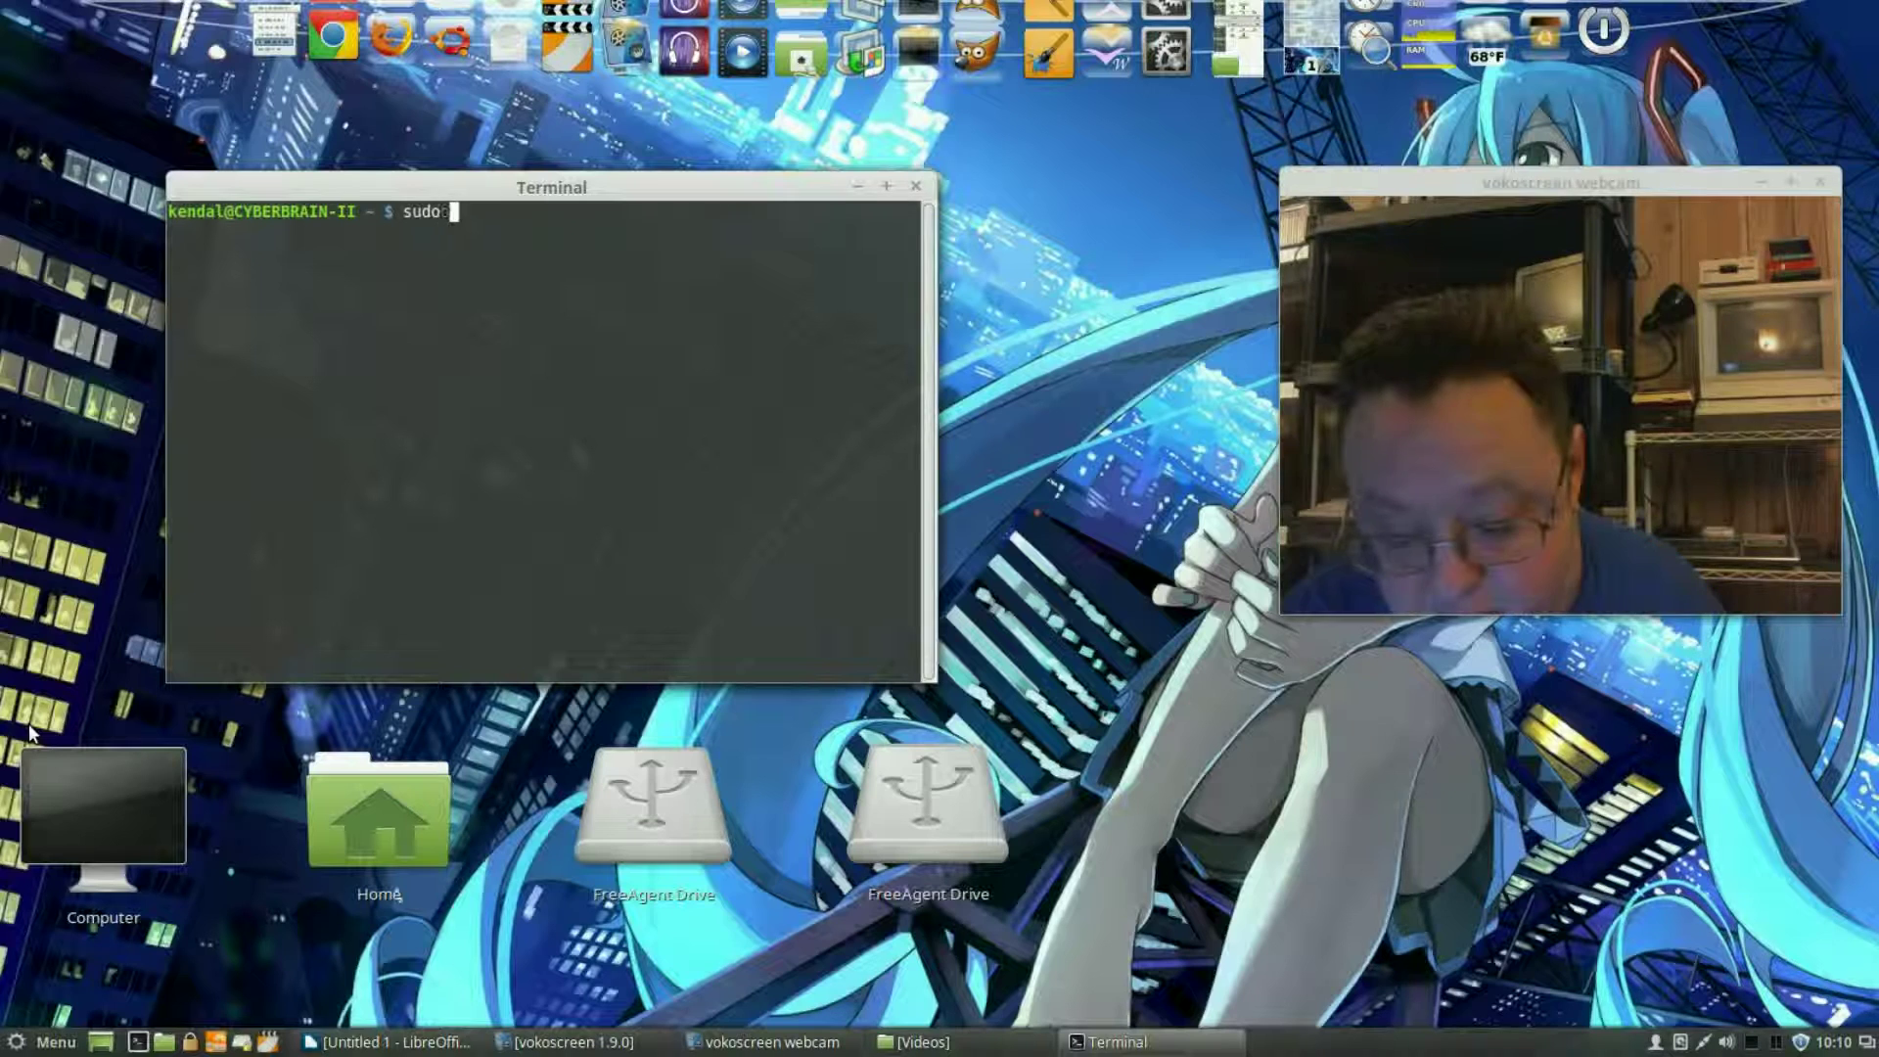
{"action": "type", "text": "apt-g"}
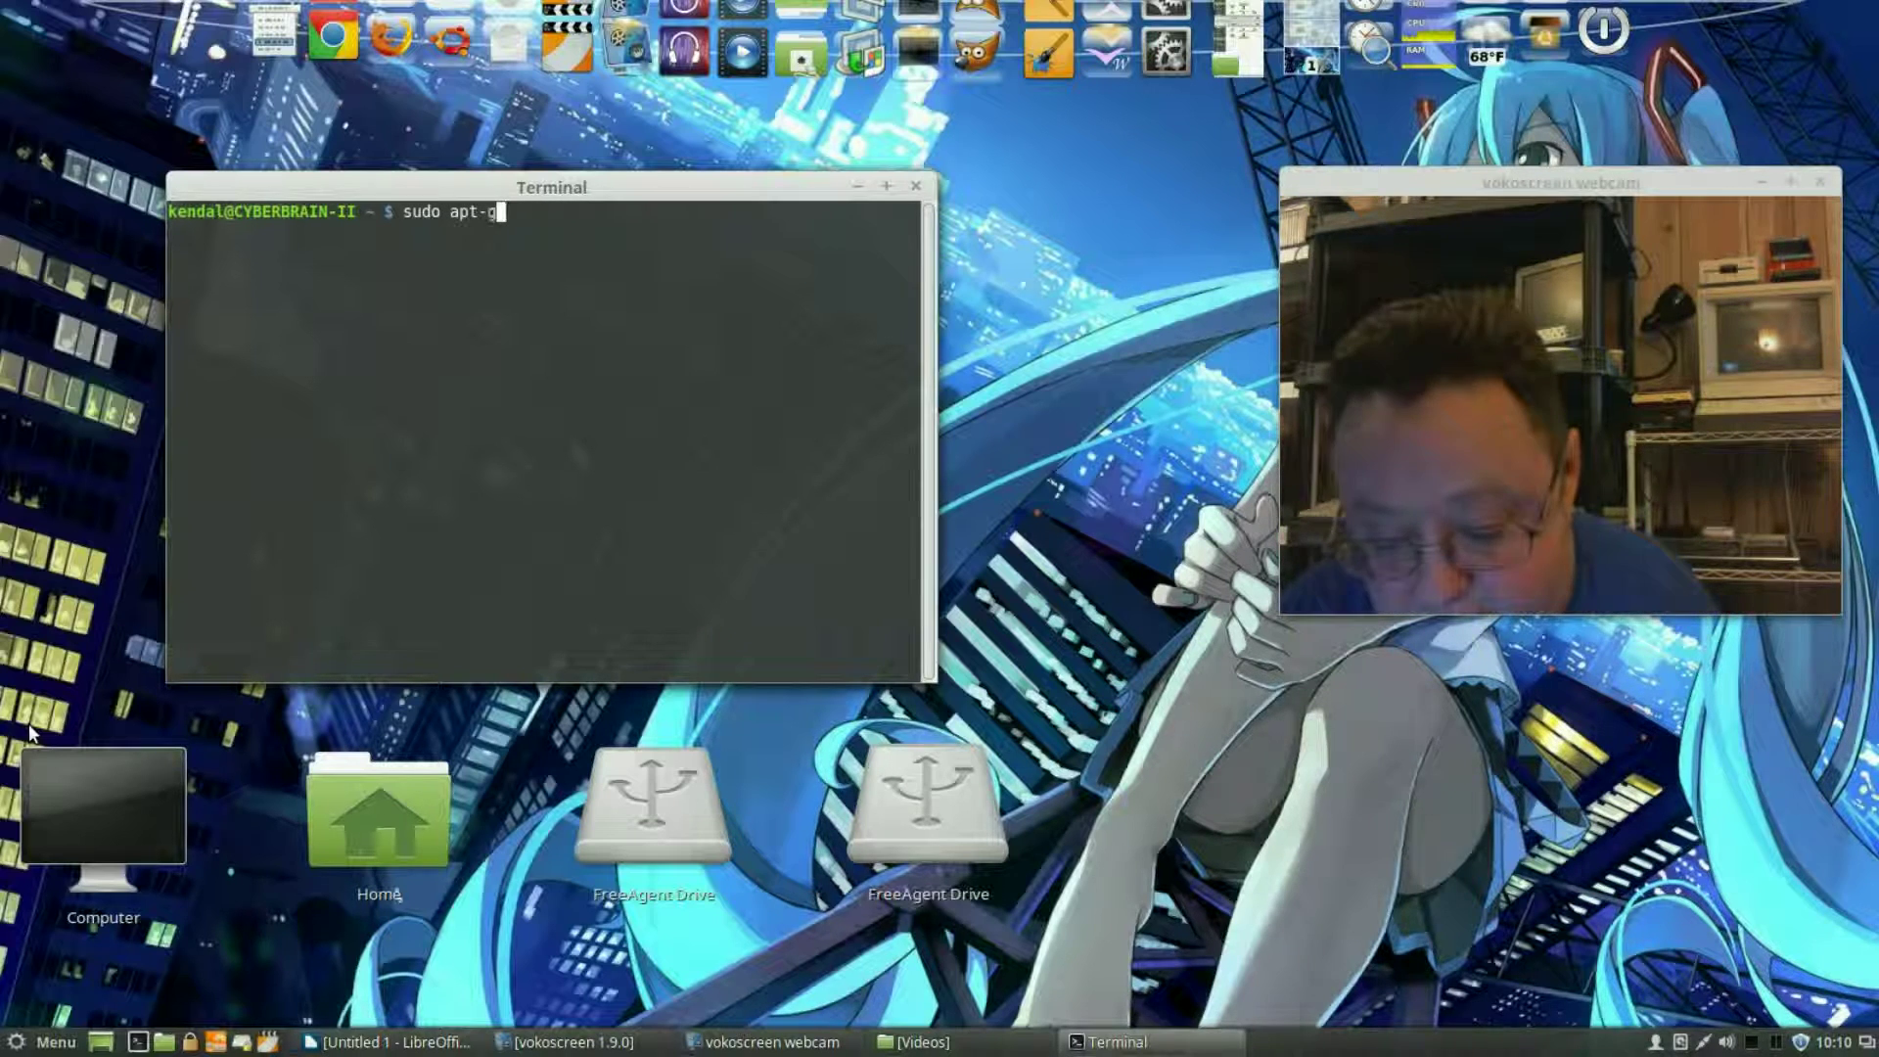
{"action": "type", "text": "et inst"}
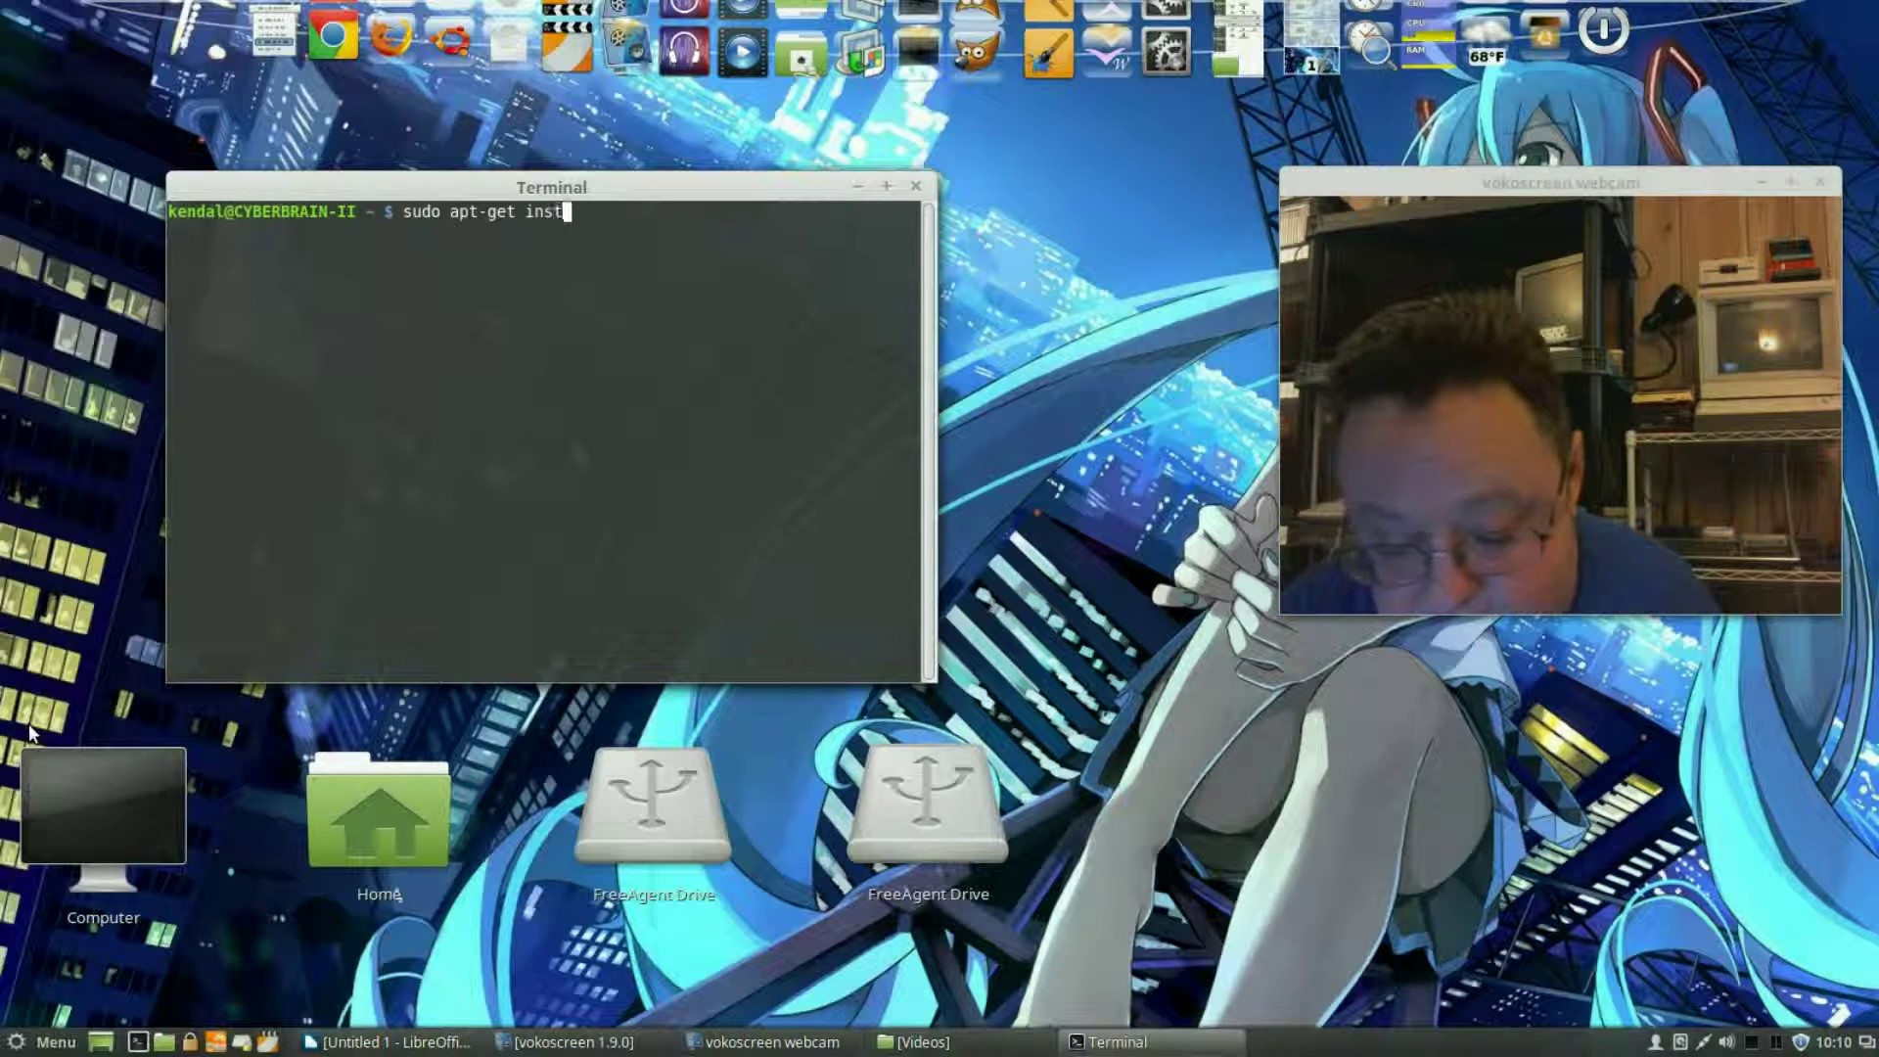
{"action": "type", "text": "all gpa"}
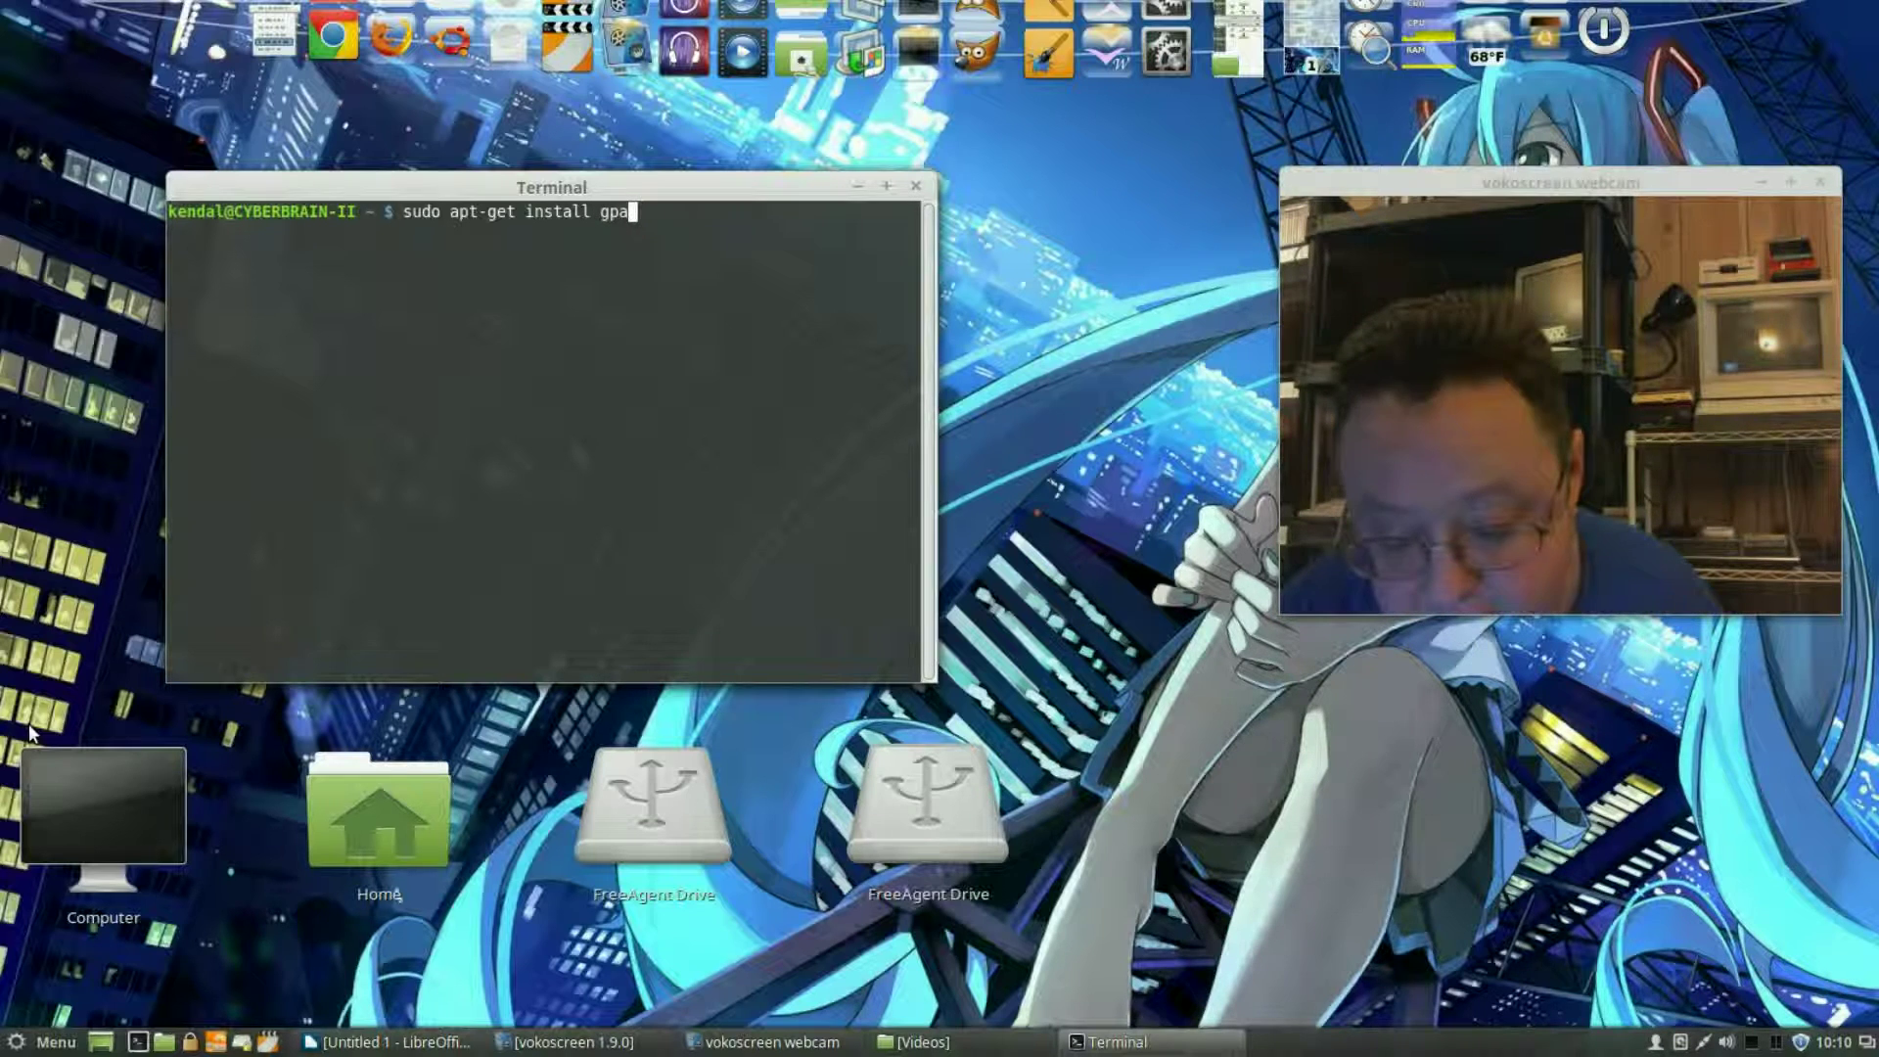
{"action": "type", "text": "rted"}
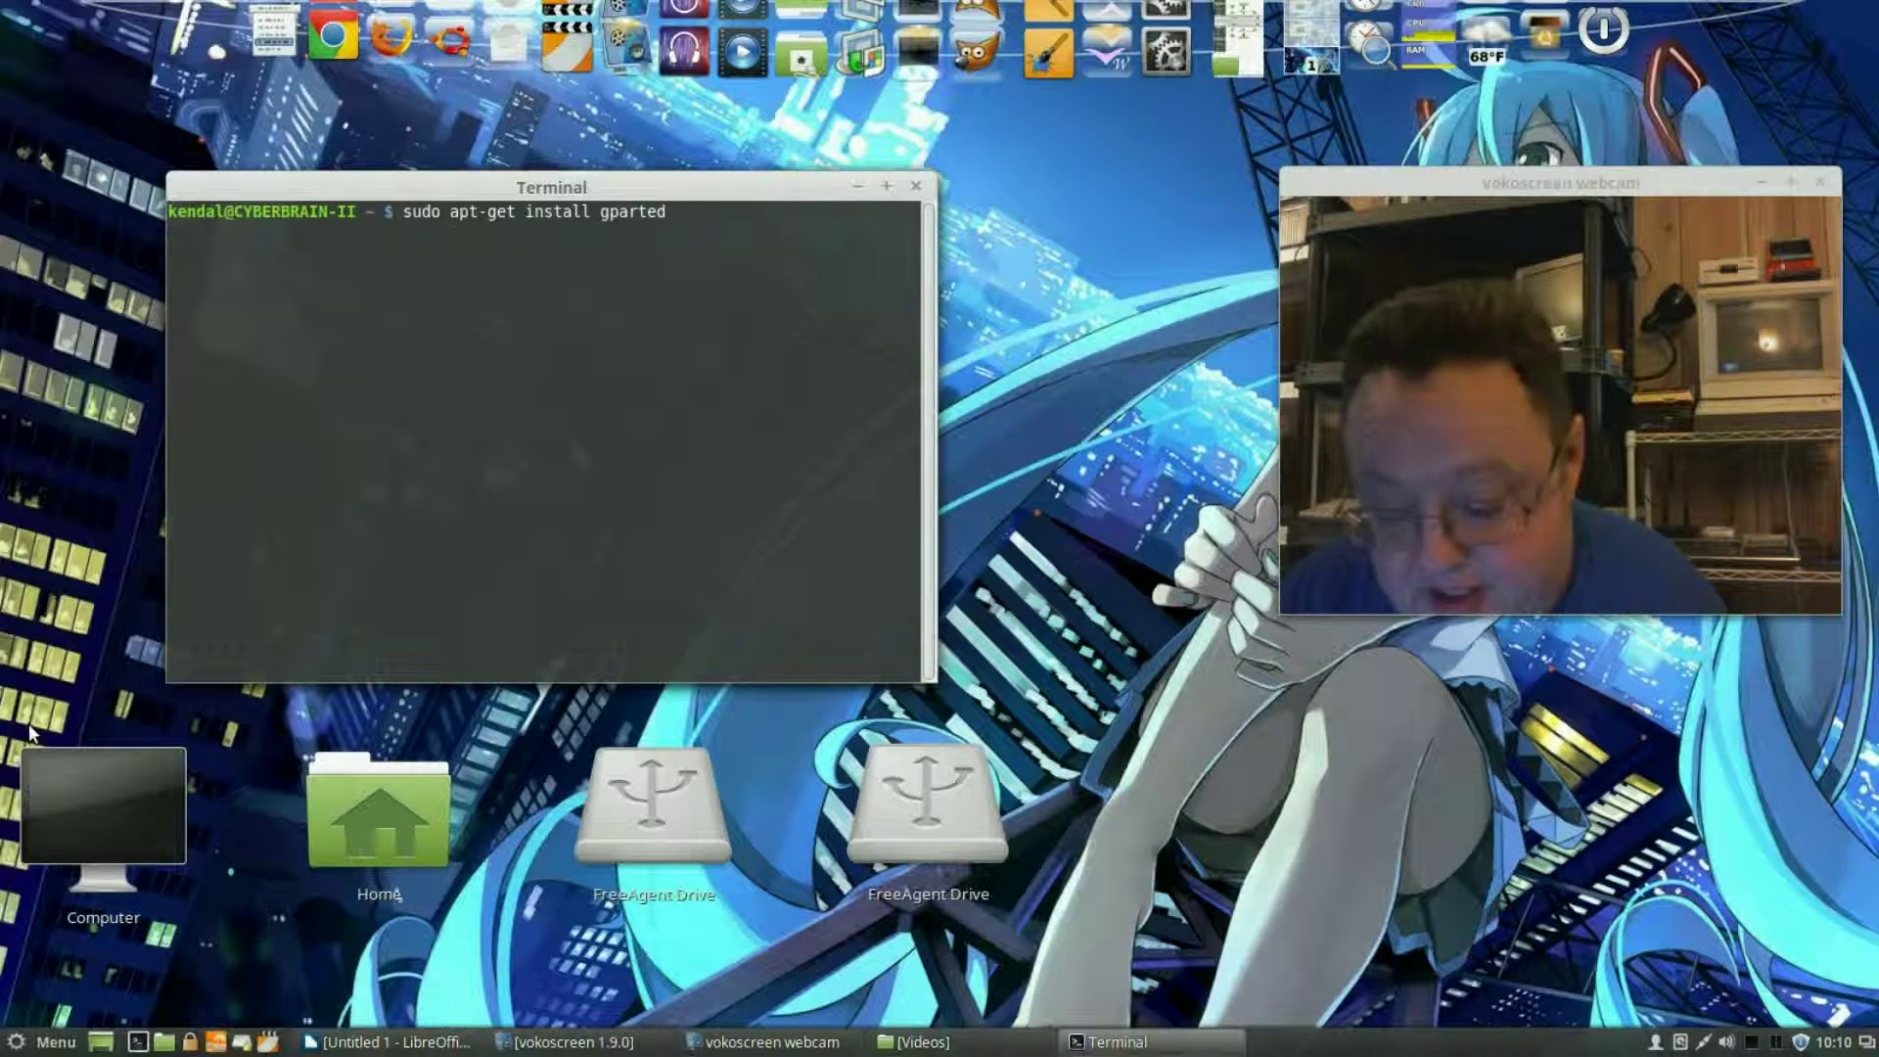
{"action": "key", "text": "Return"}
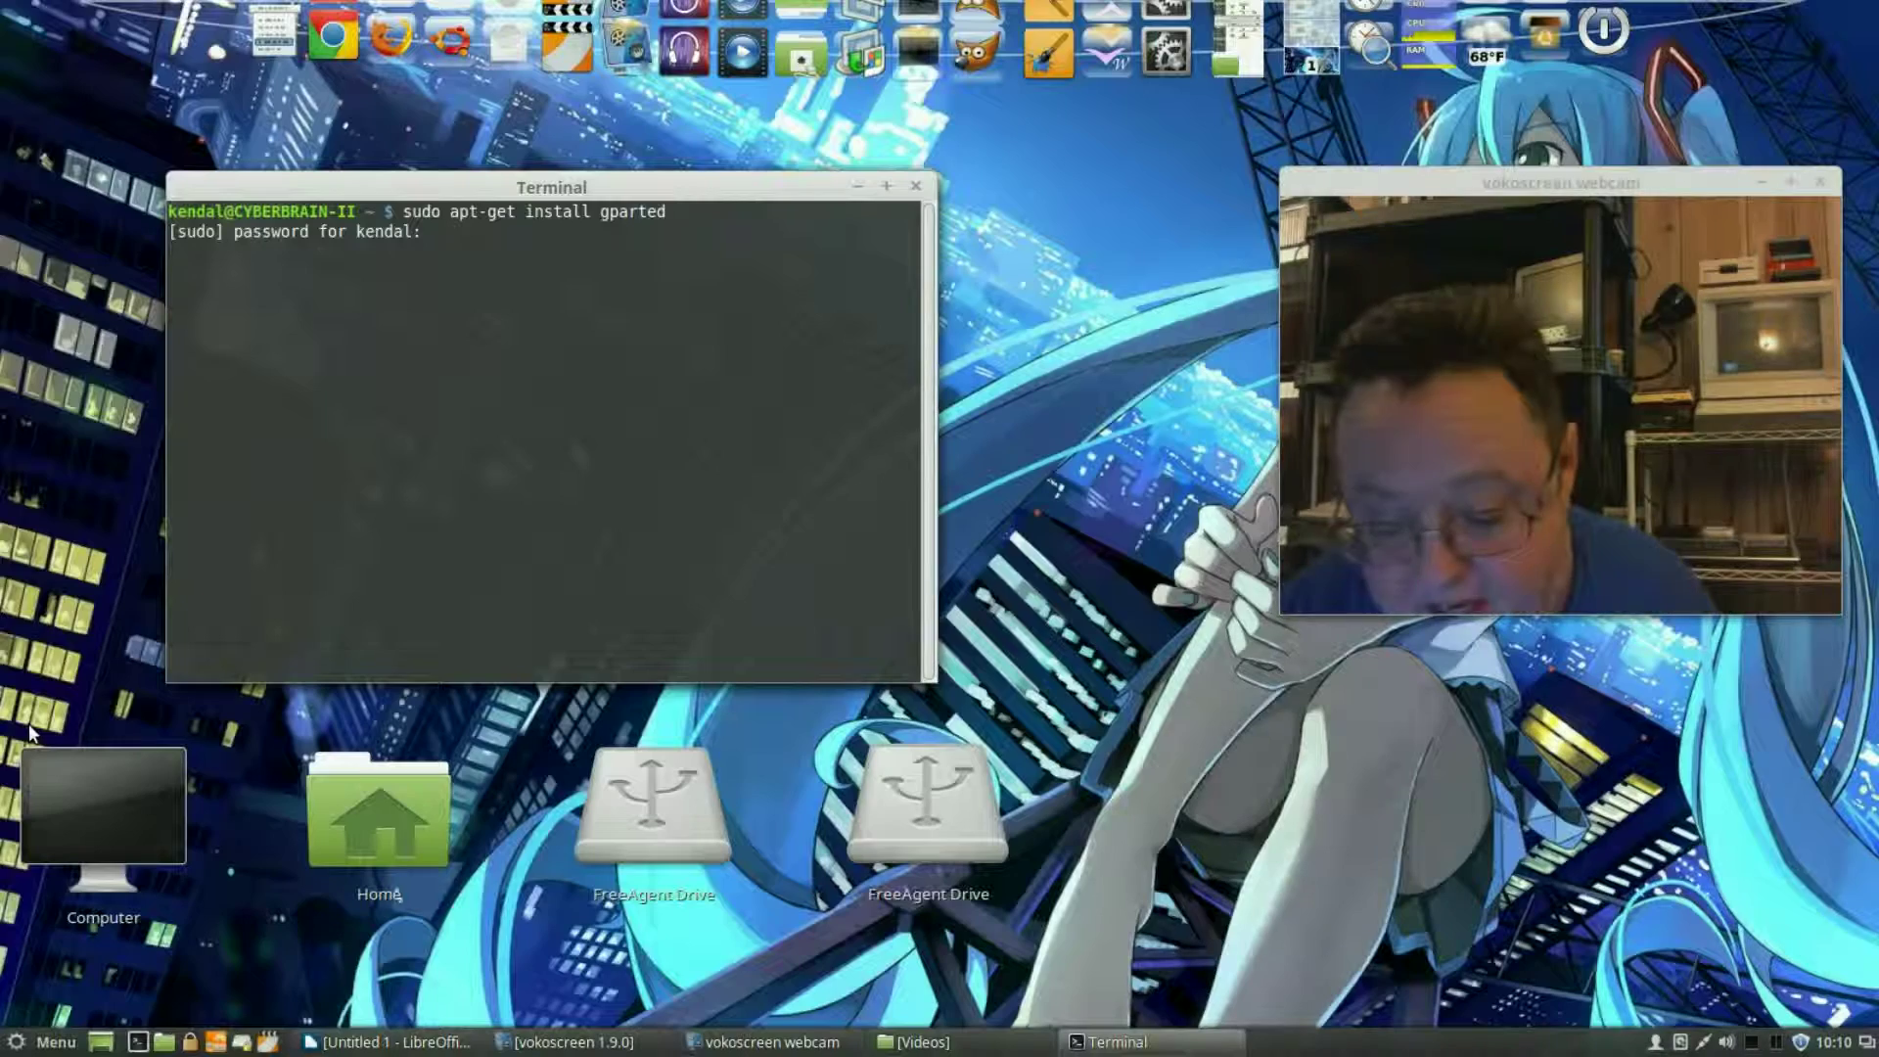
{"action": "key", "text": "Return"}
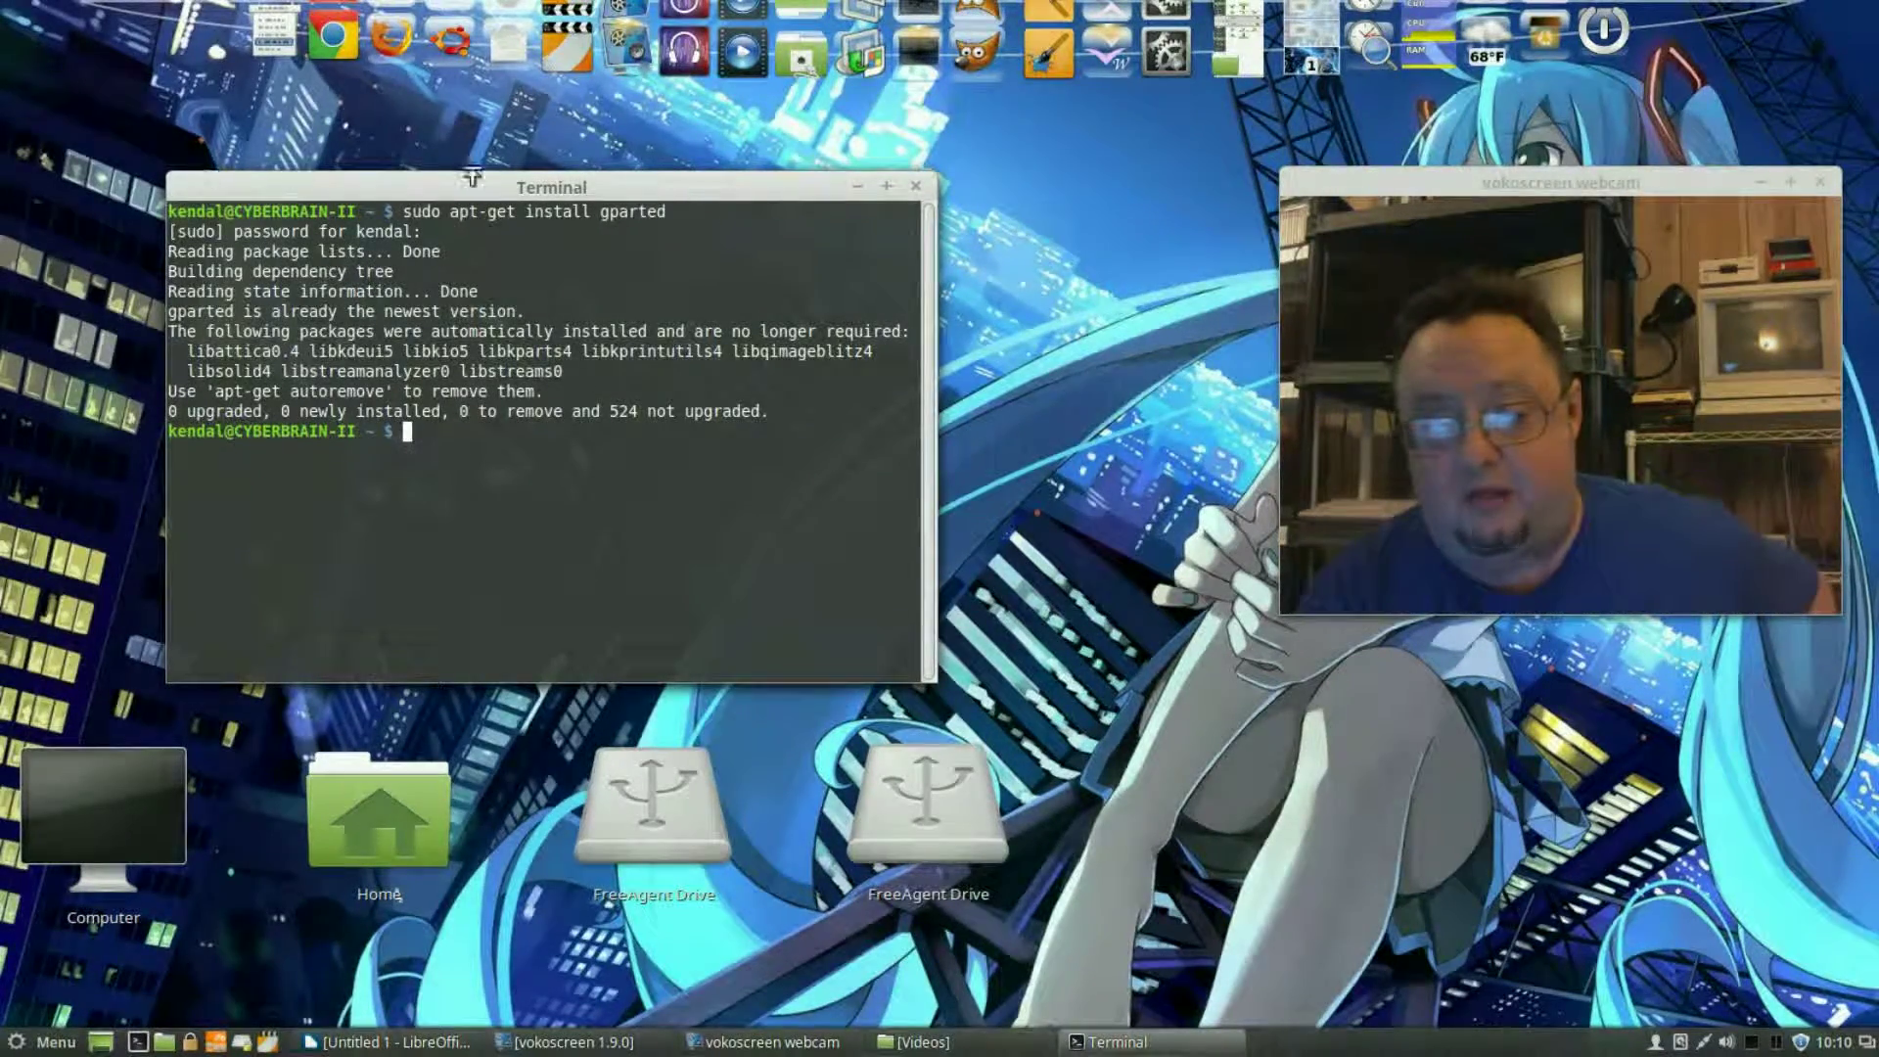
Close Terminal and start Software Manager from the menu favourites, authenticating with the account password.
{"action": "left_click", "coordinate": [916, 186]}
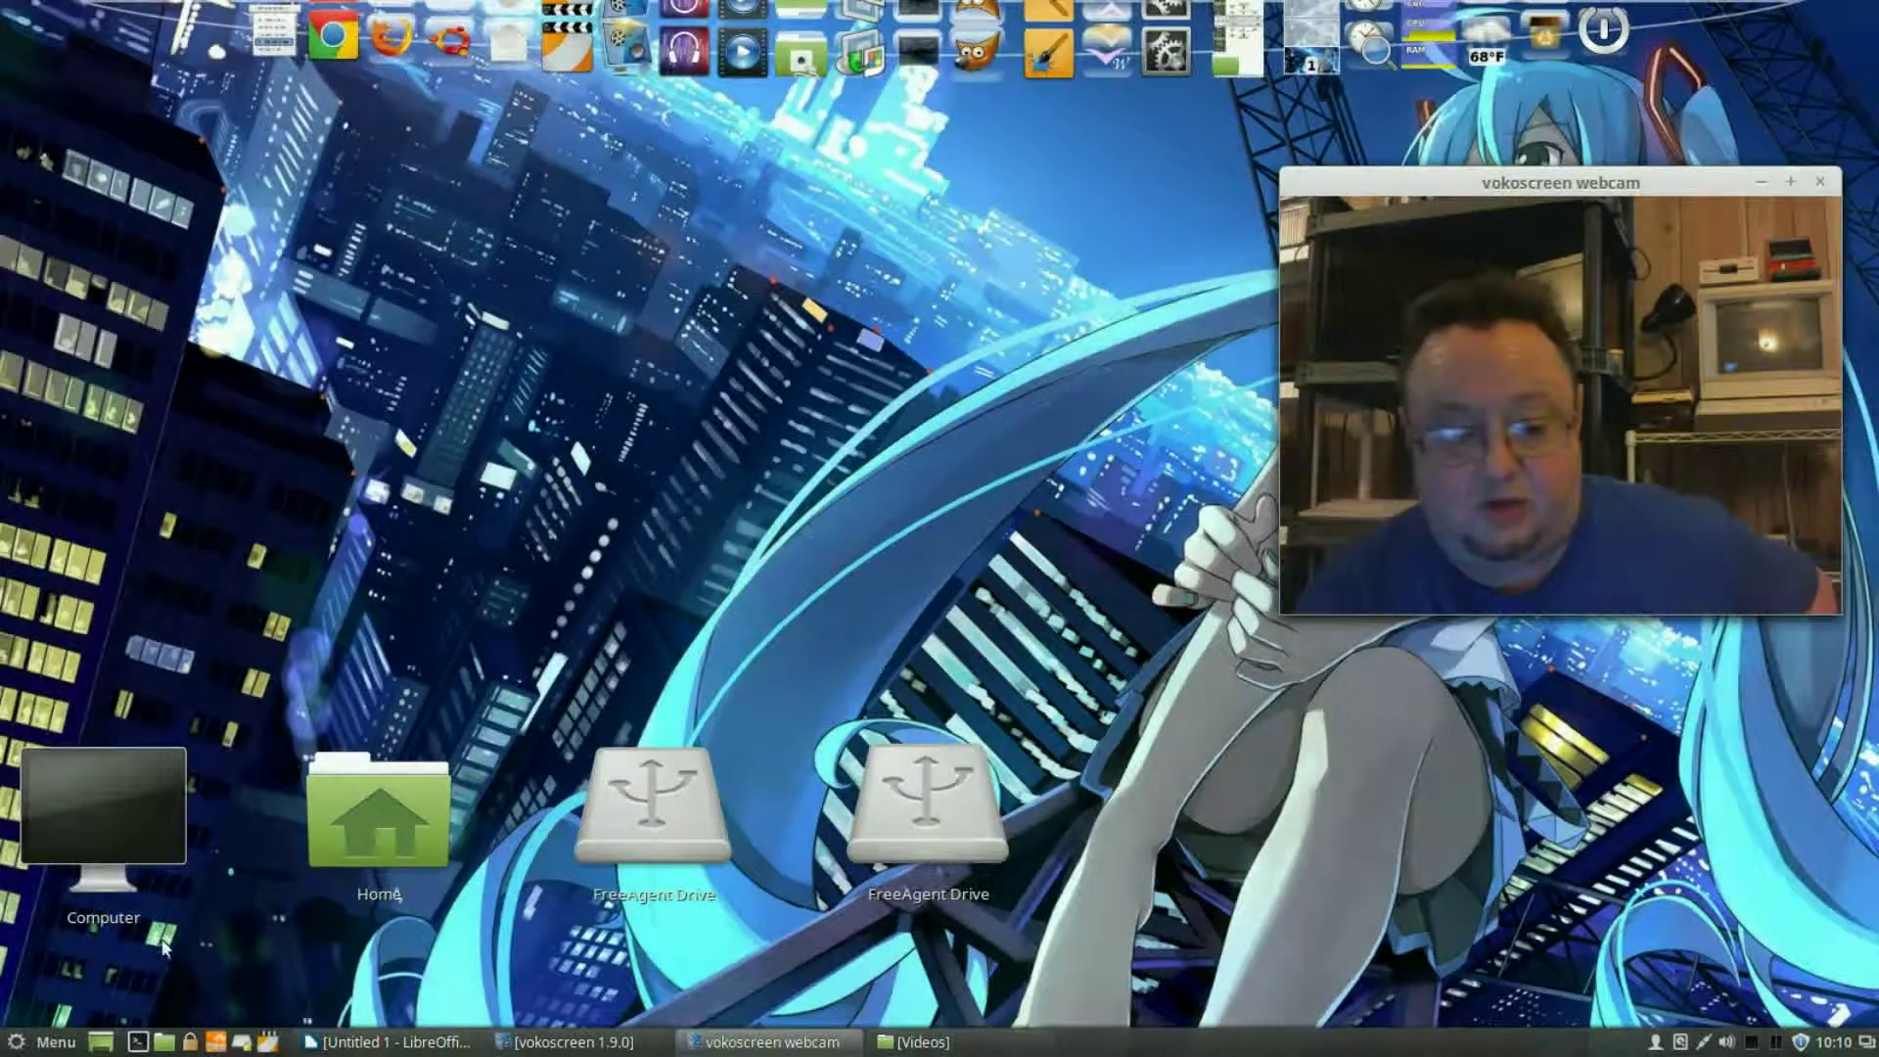
{"action": "left_click", "coordinate": [73, 1040]}
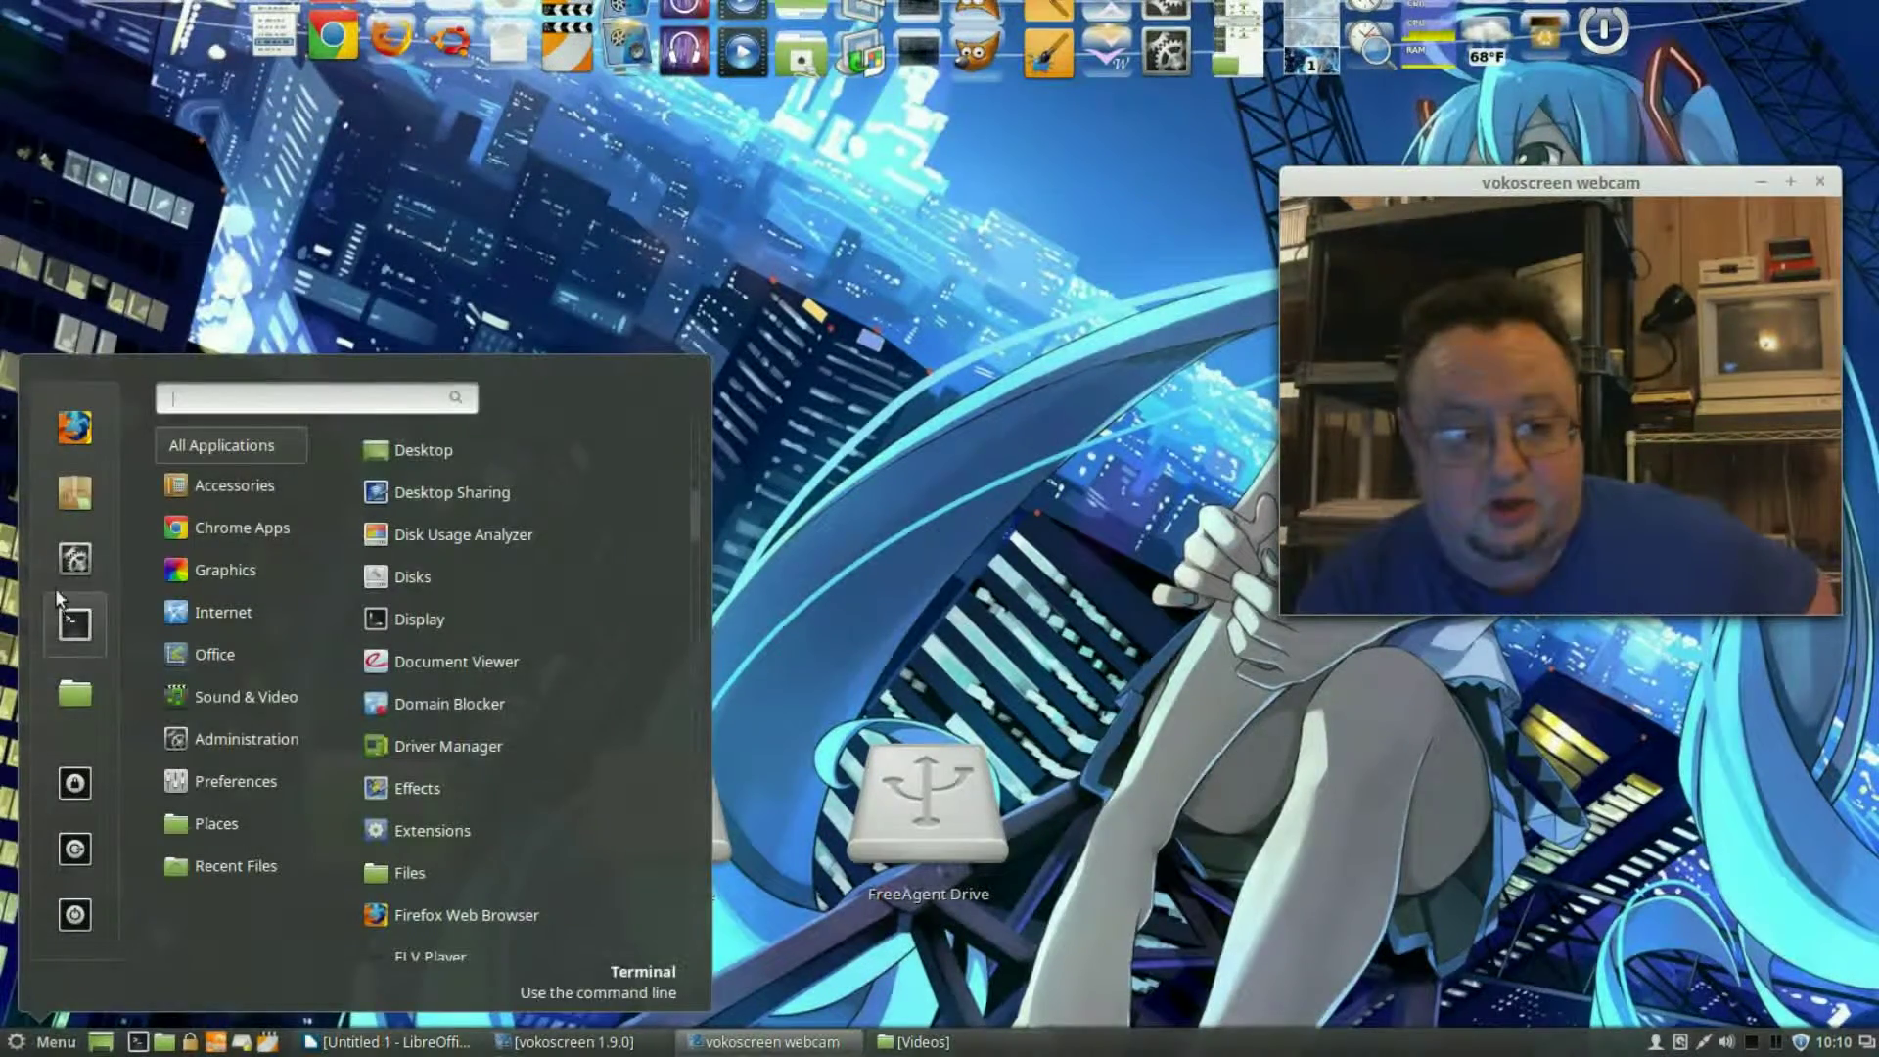
{"action": "left_click", "coordinate": [86, 496]}
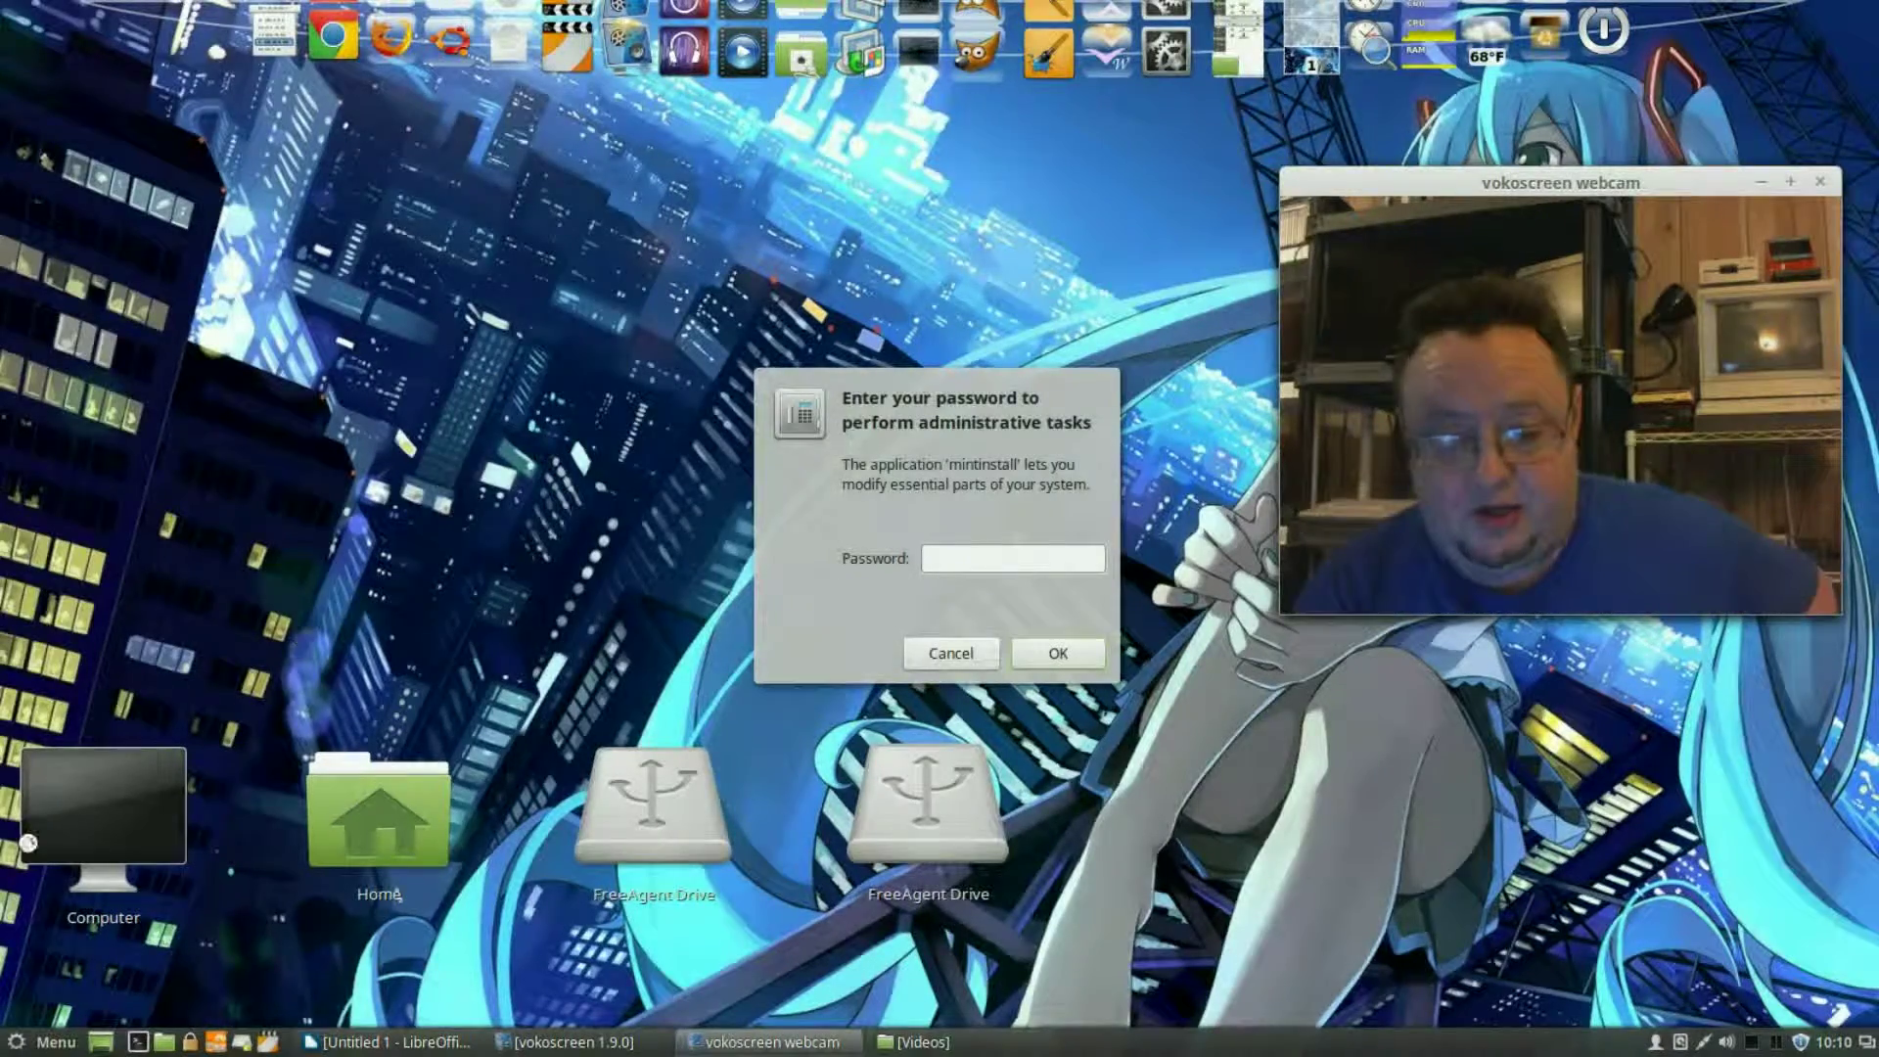
{"action": "type", "text": "•••••••••"}
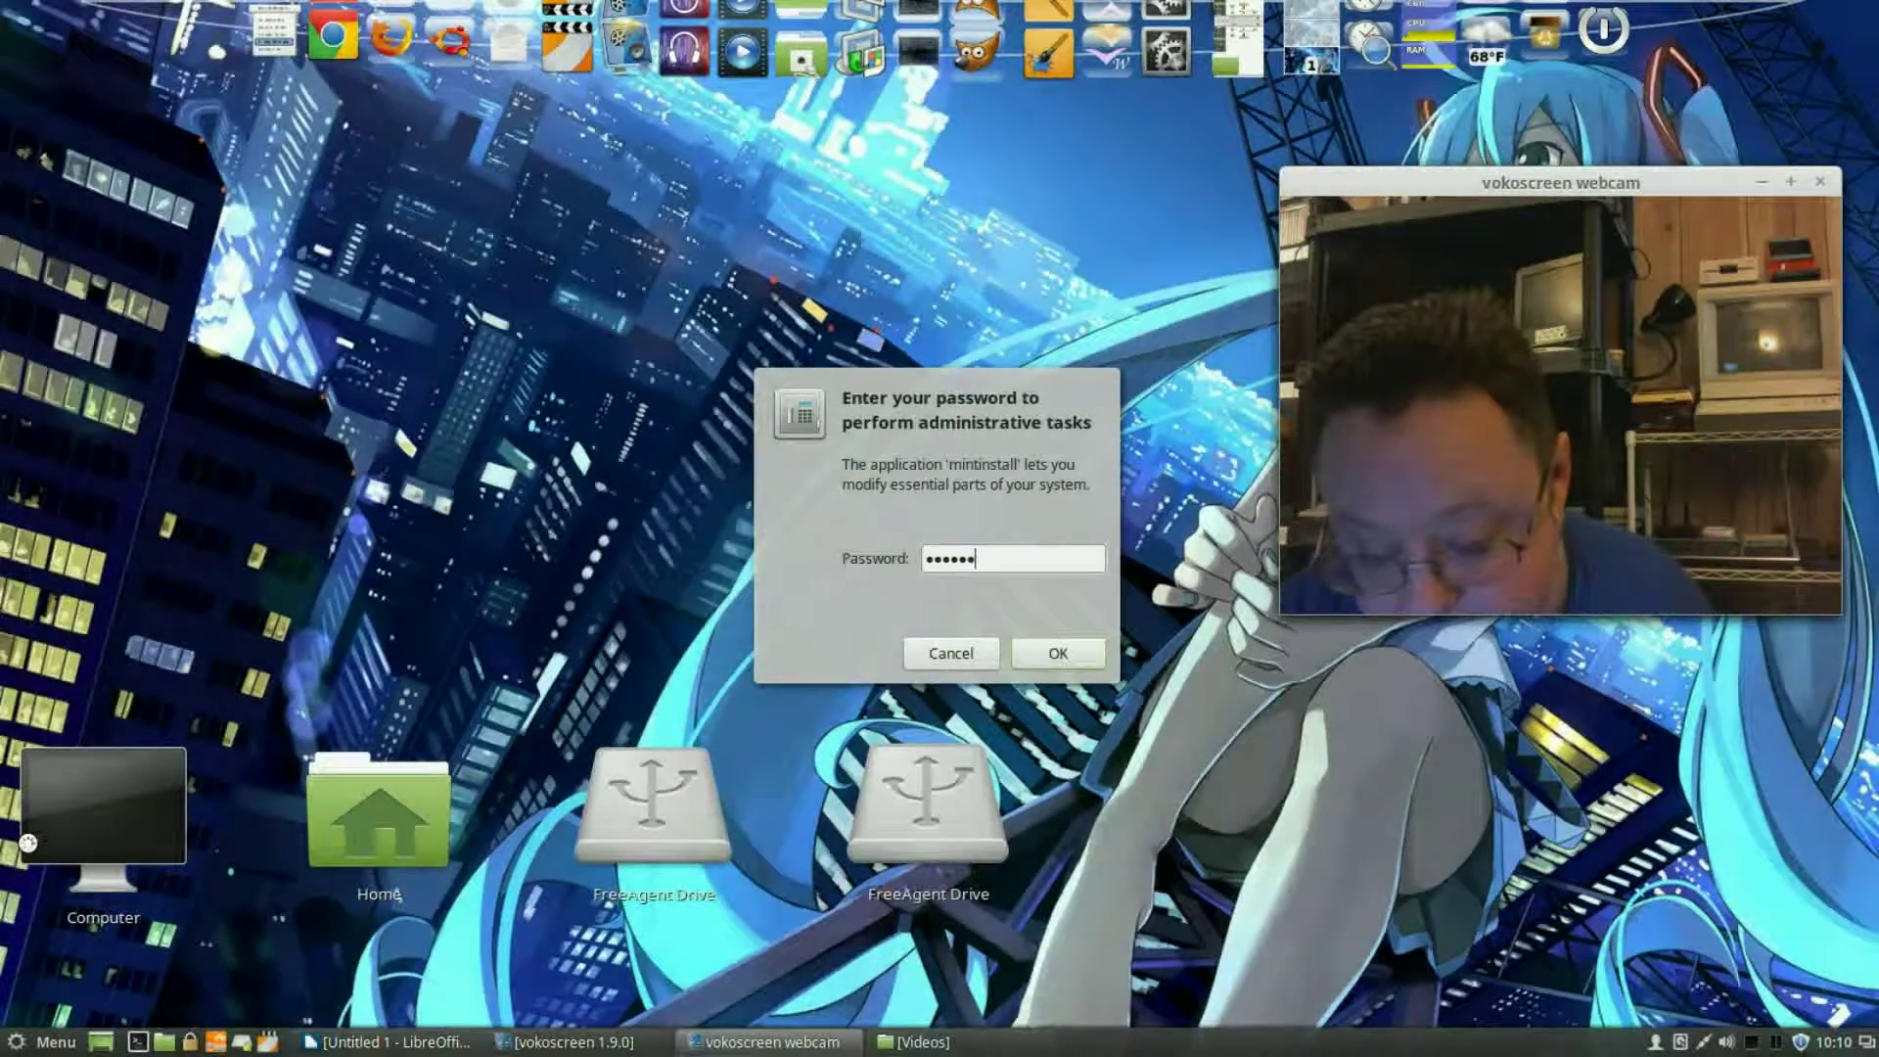
{"action": "key", "text": "Return"}
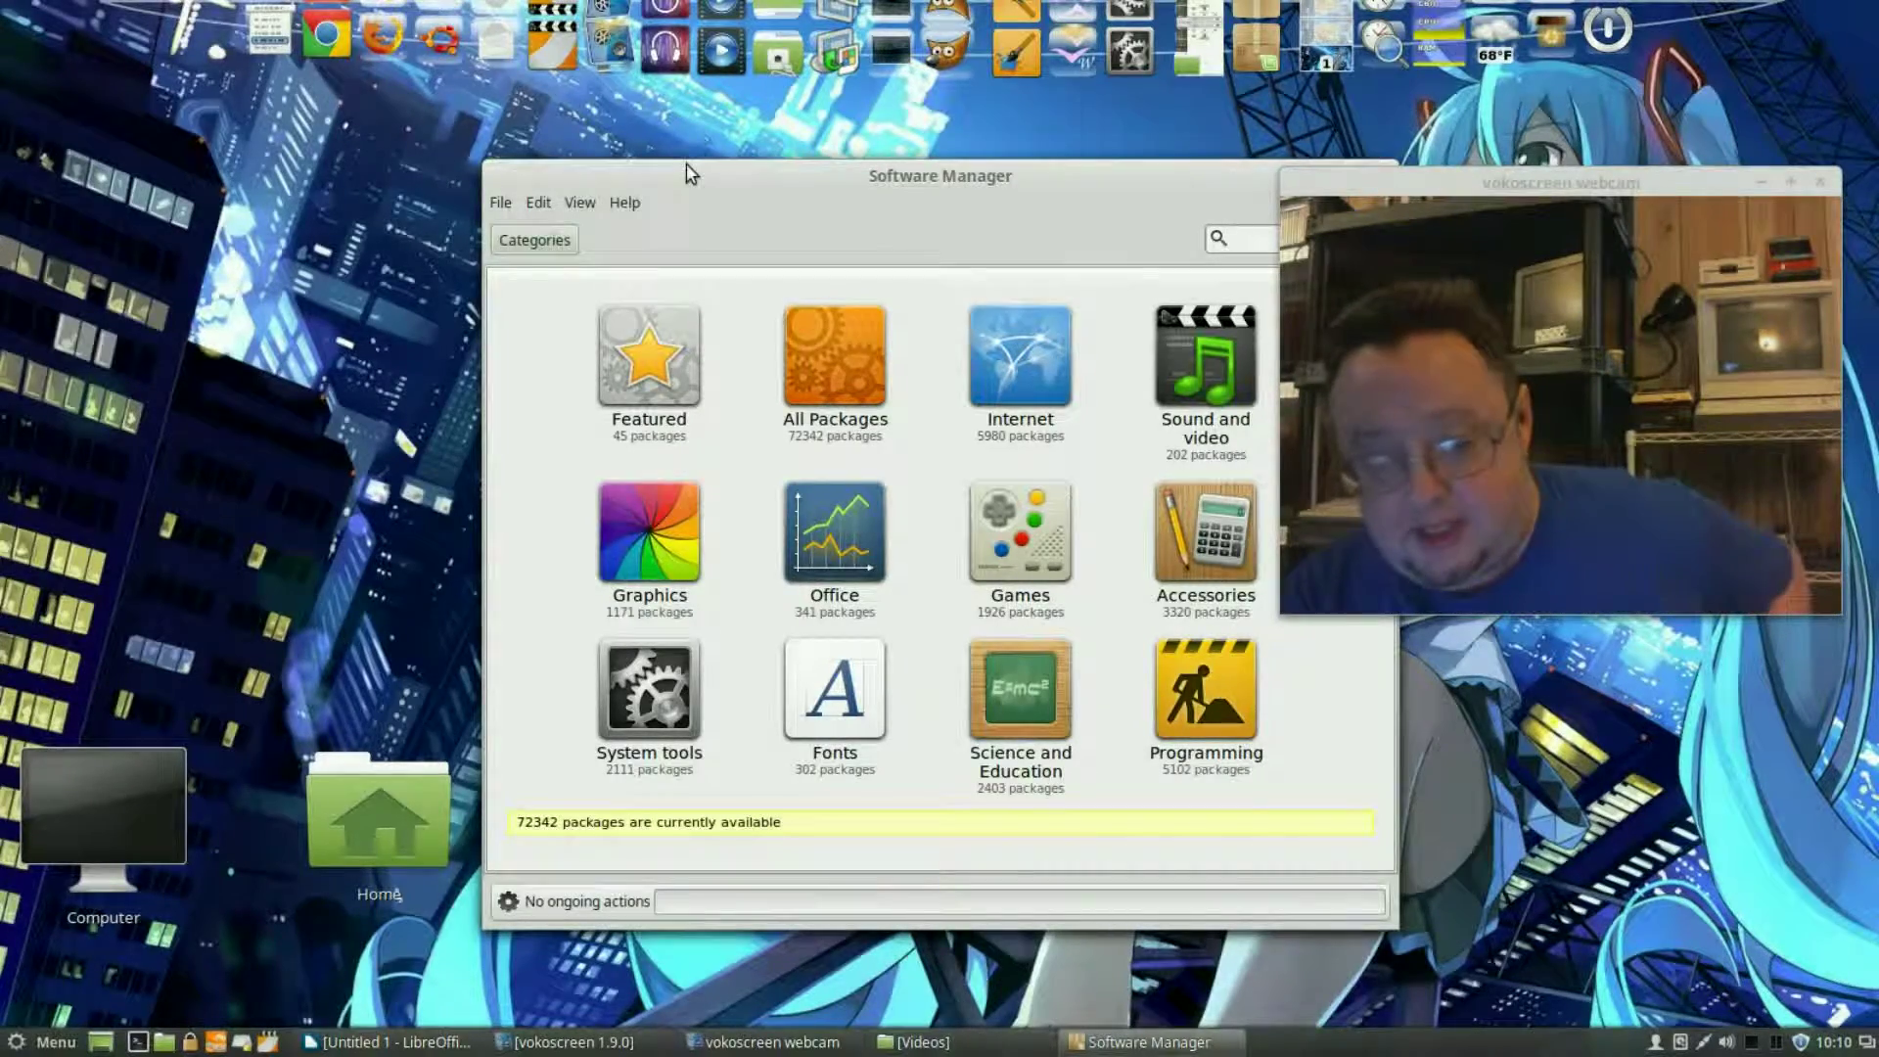
Search All Packages for gparted and open the first gparted result.
{"action": "left_click_drag", "start_coordinate": [688, 174], "coordinate": [481, 163]}
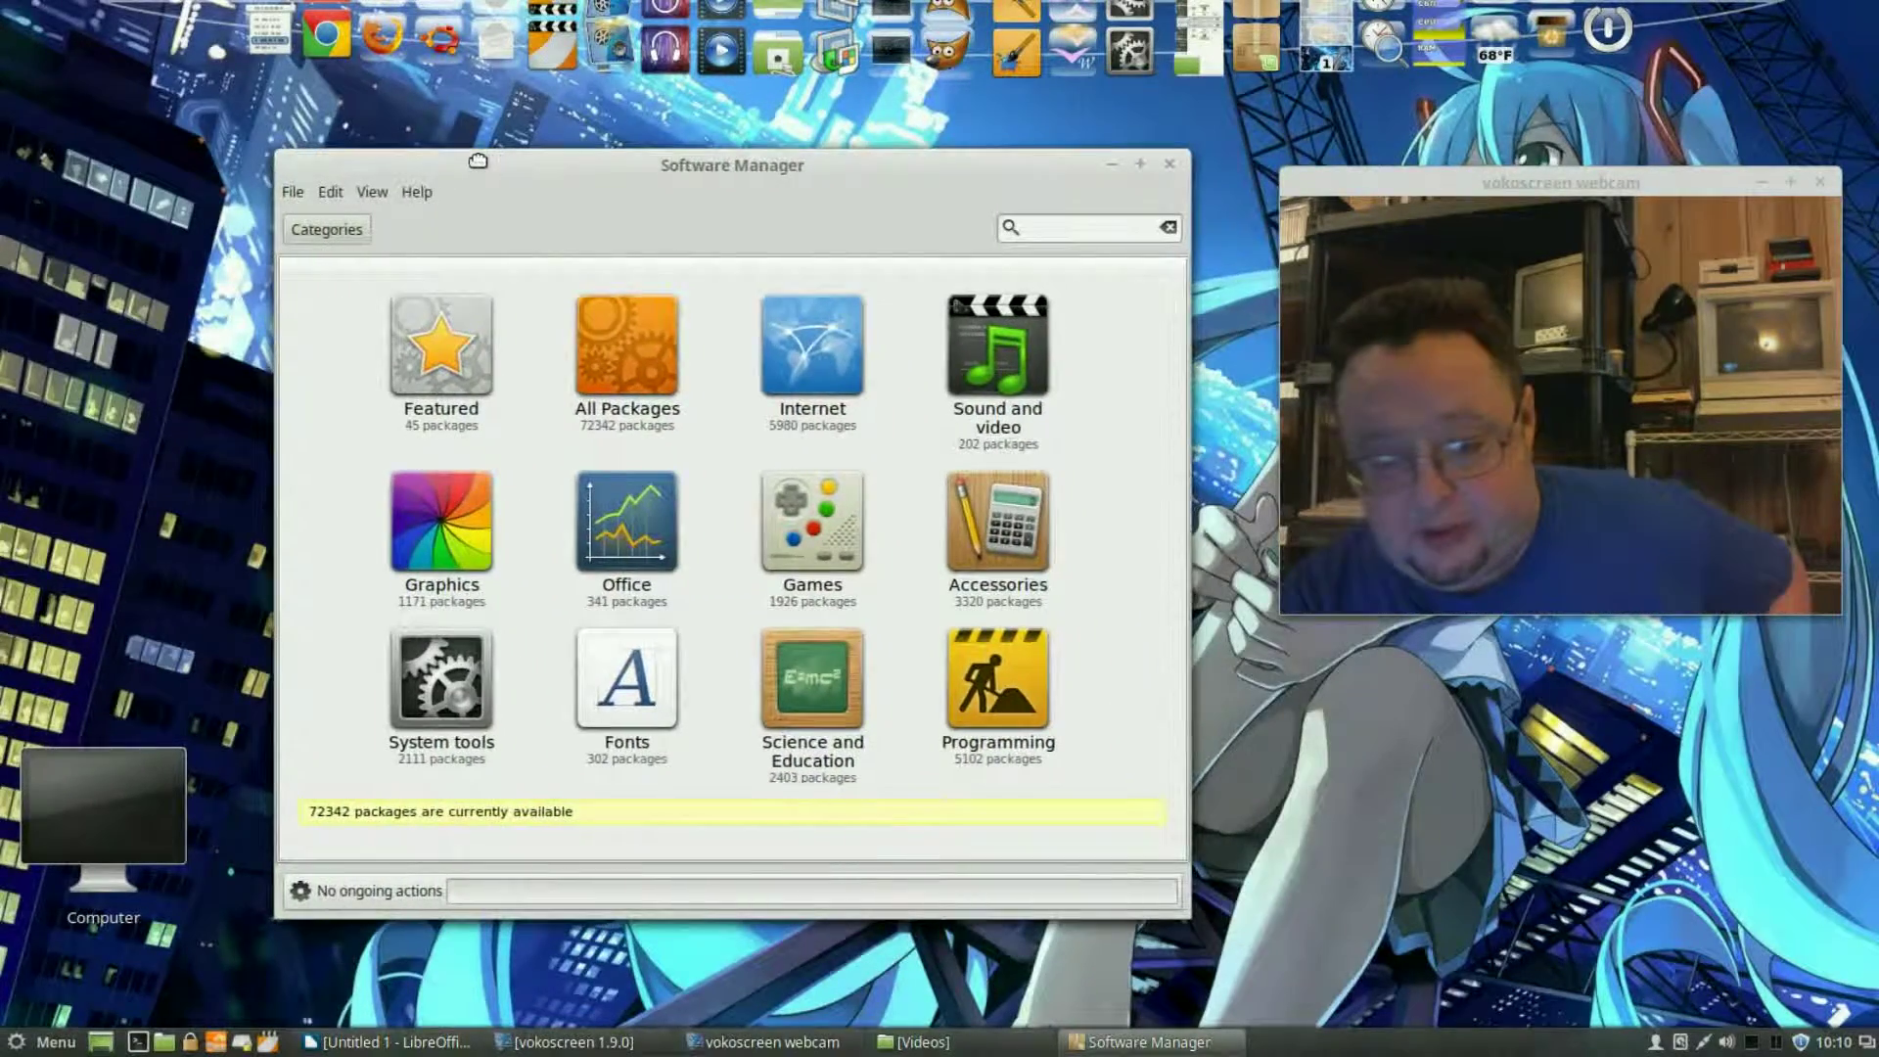
{"action": "left_click", "coordinate": [661, 329]}
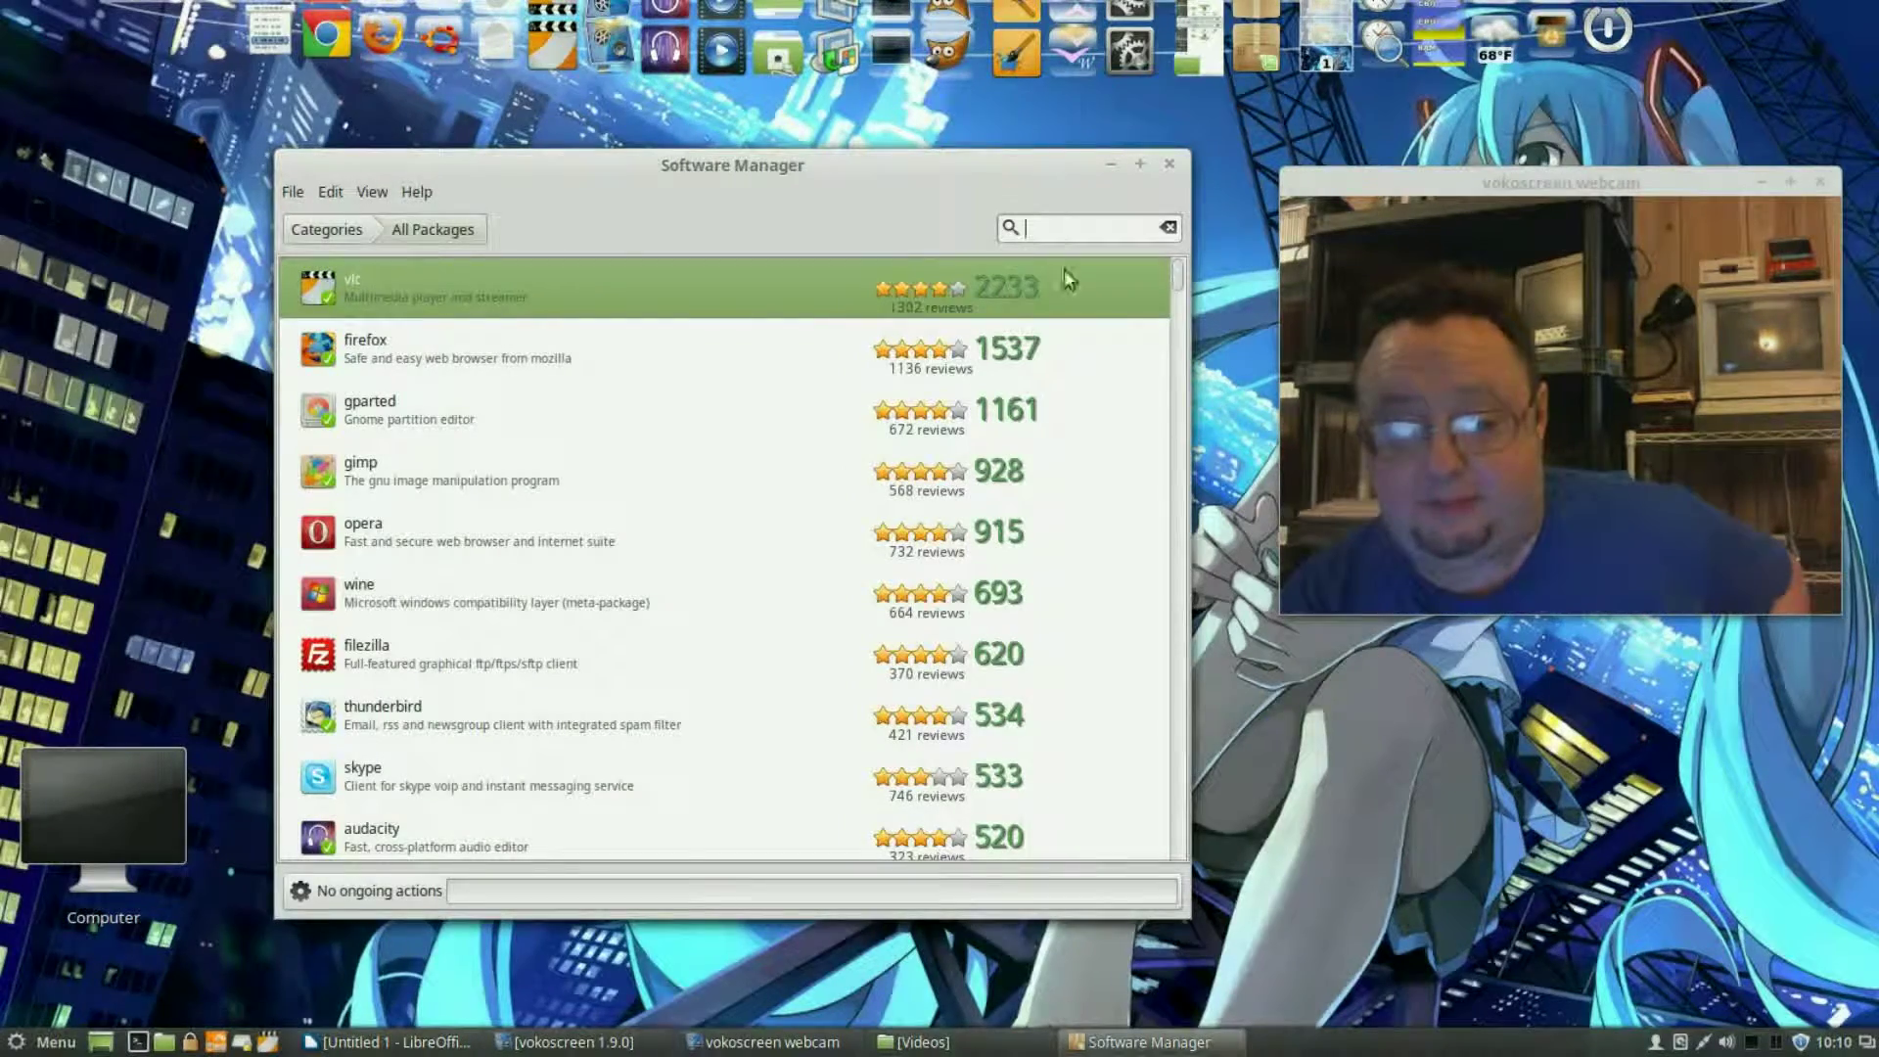
{"action": "type", "text": "gpa"}
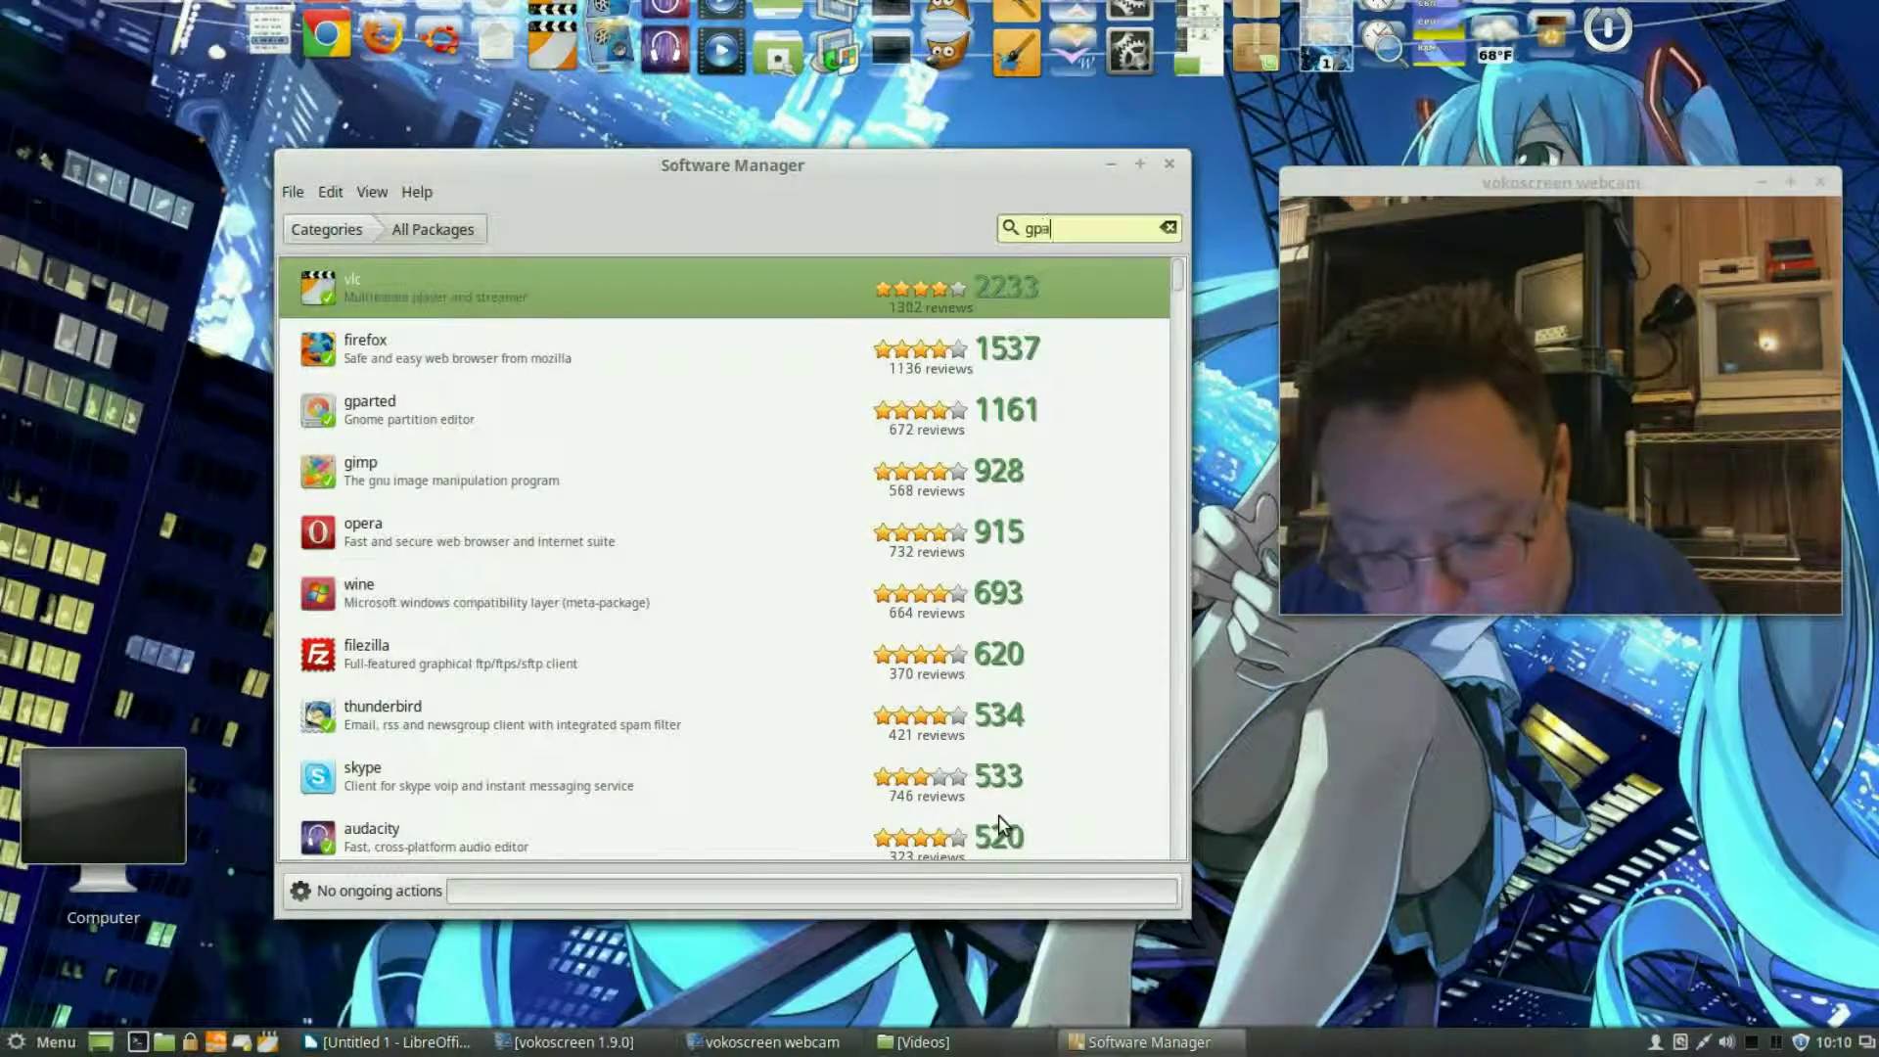
{"action": "type", "text": "rted"}
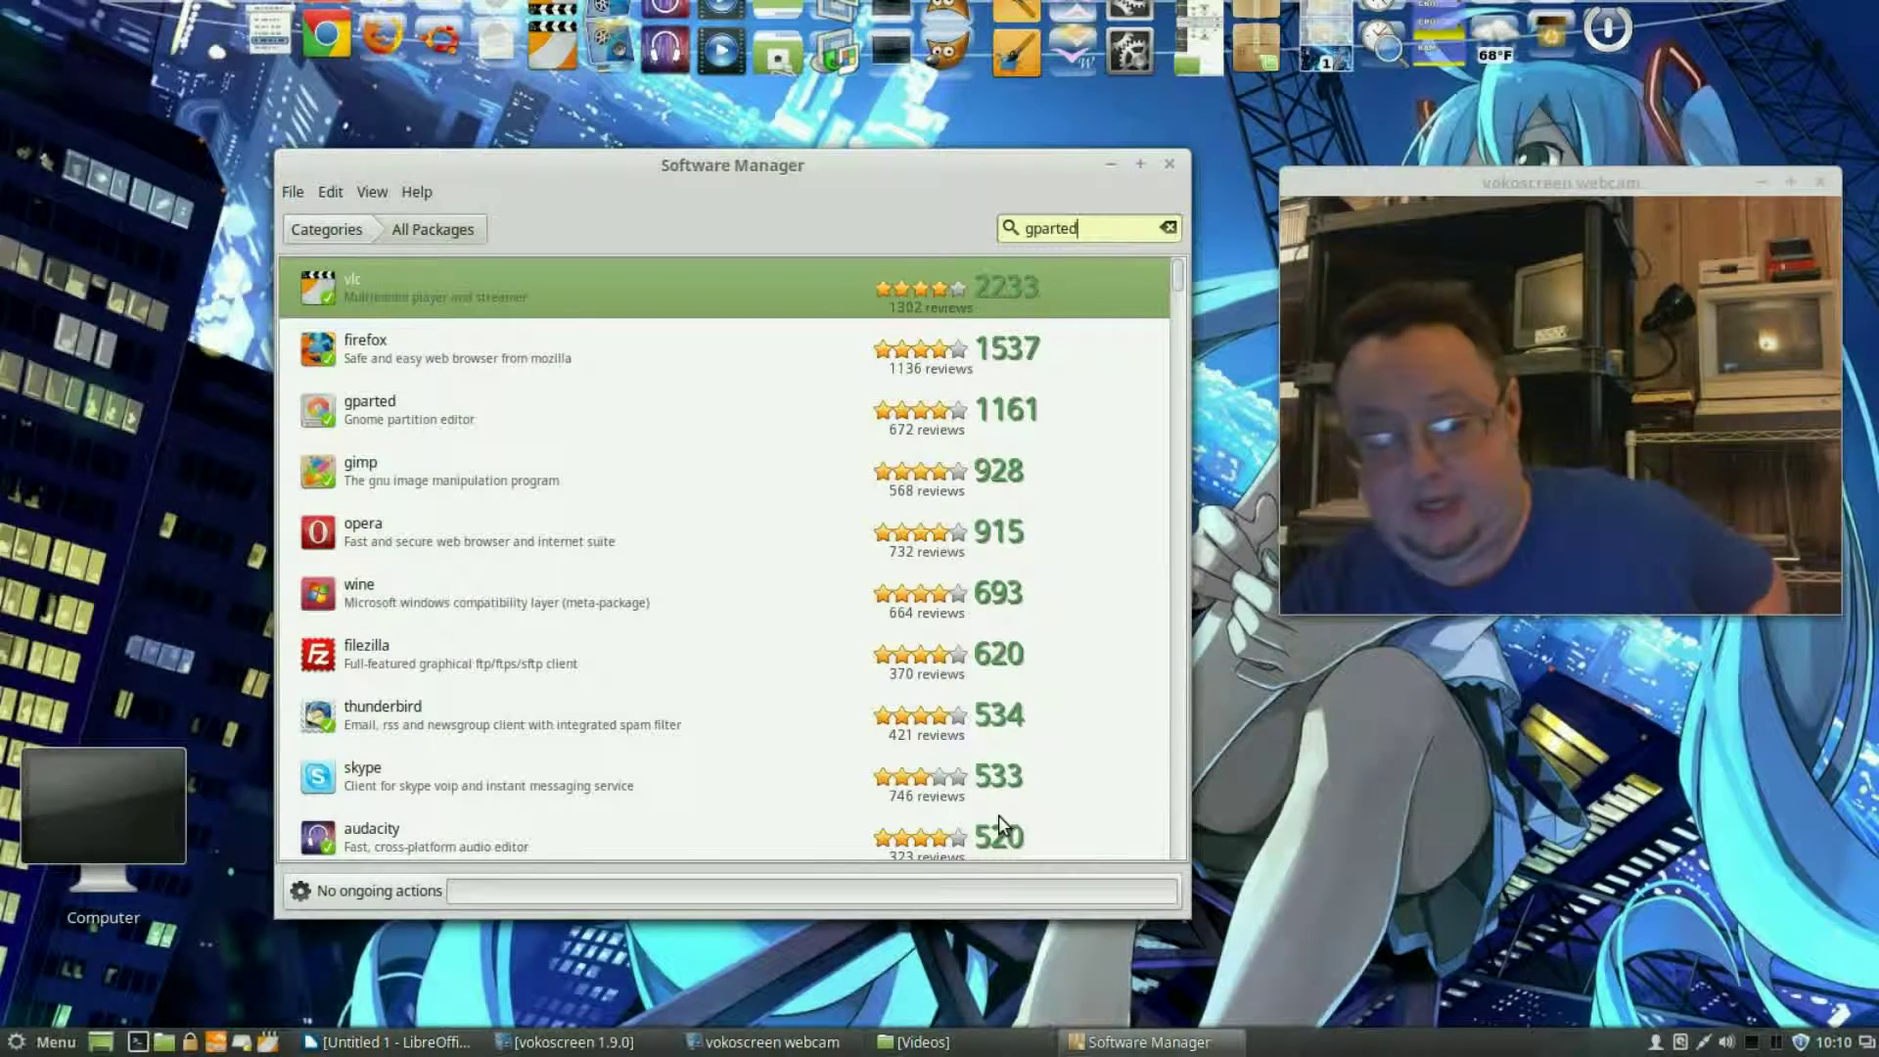
{"action": "key", "text": "Return"}
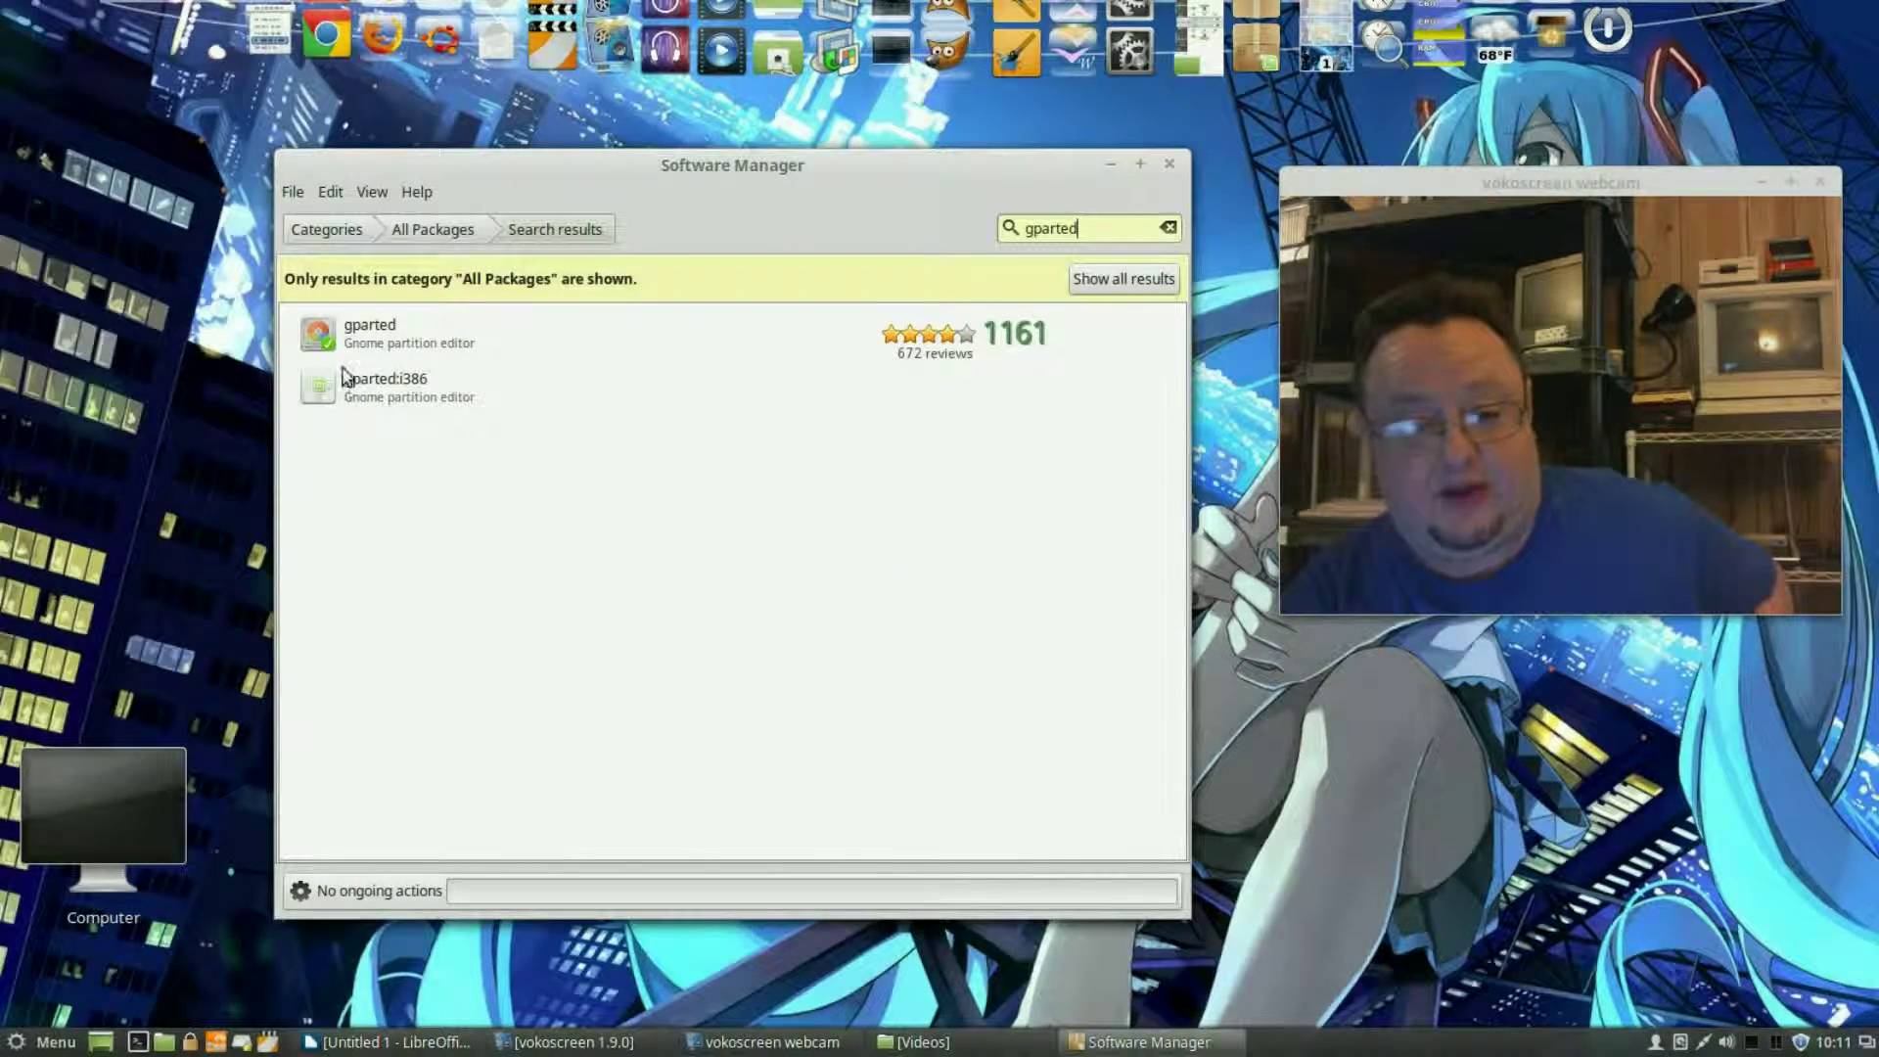
{"action": "left_click", "coordinate": [349, 337]}
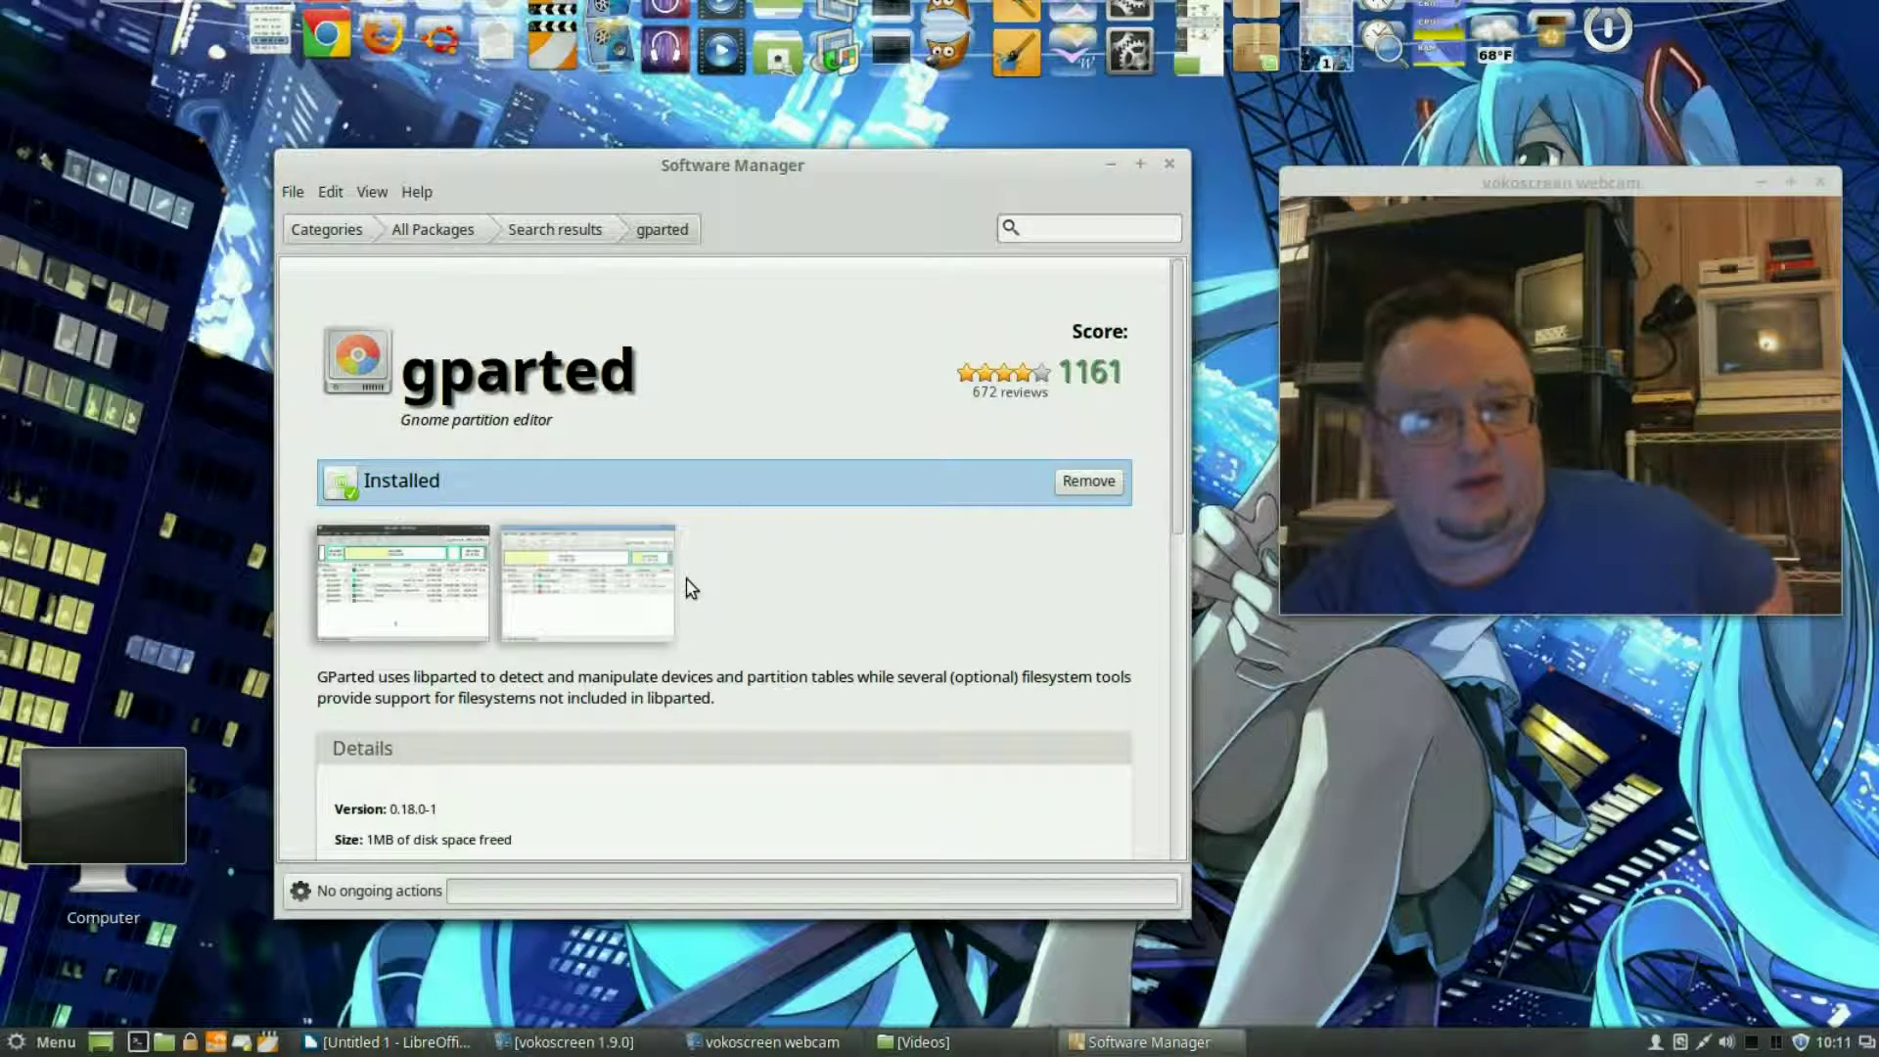
{"action": "scroll", "coordinate": [685, 587], "scroll_direction": "down", "scroll_amount": 5}
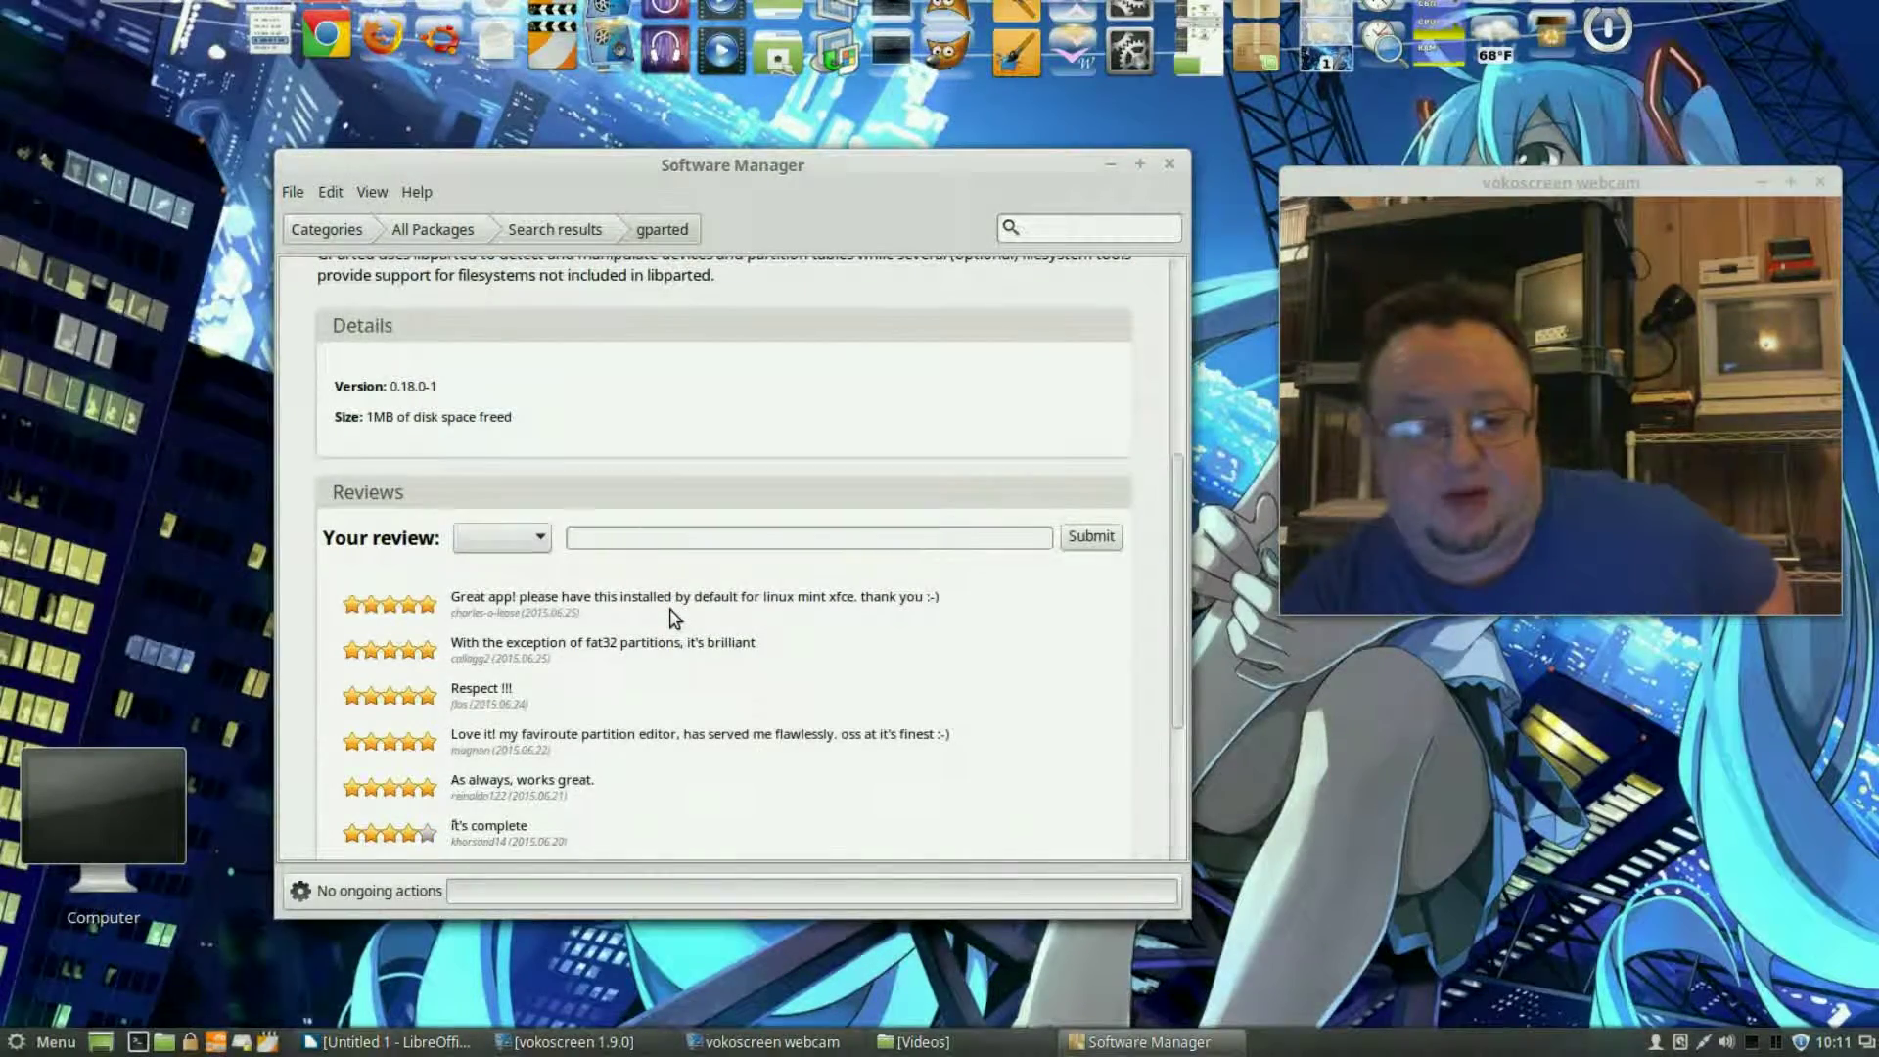
{"action": "scroll", "coordinate": [562, 530], "scroll_direction": "up", "scroll_amount": 5}
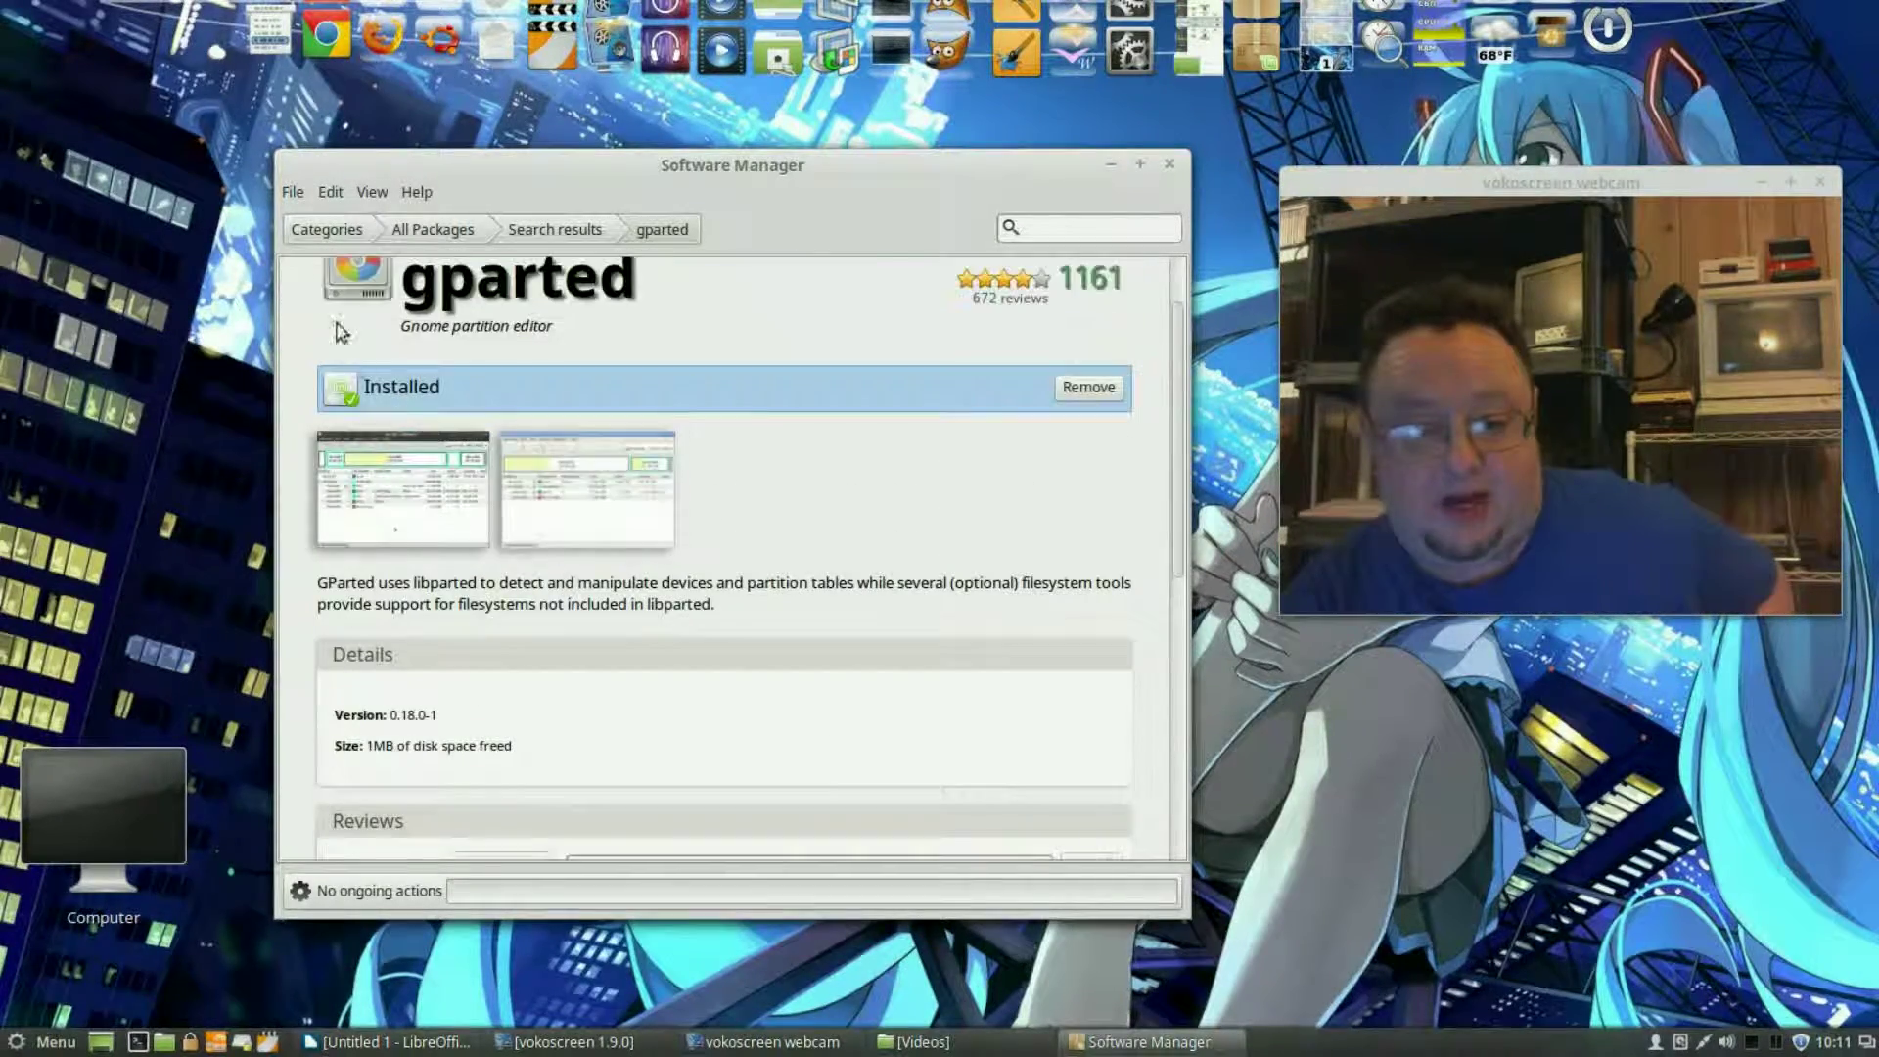
Return to the results and reopen the gparted package page, marked Installed, version 0.18.0-1.
{"action": "left_click", "coordinate": [522, 231]}
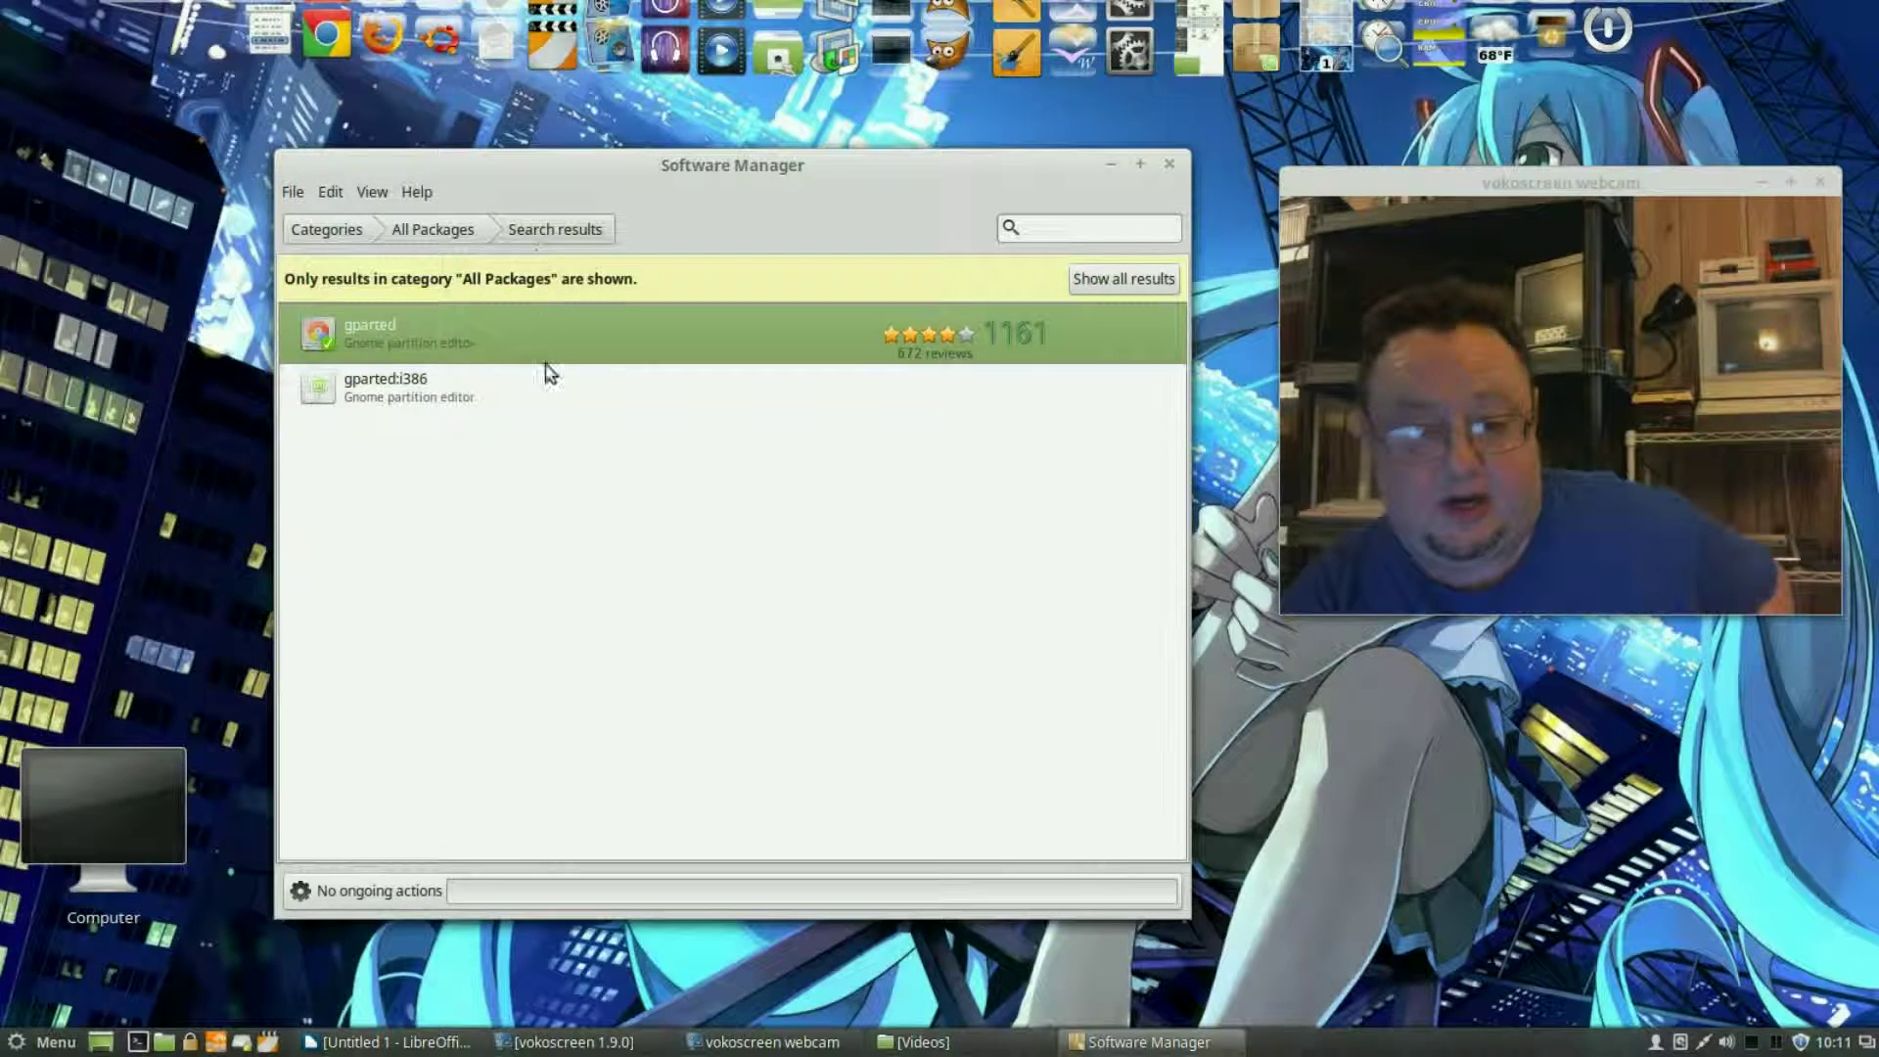
{"action": "left_click", "coordinate": [380, 406]}
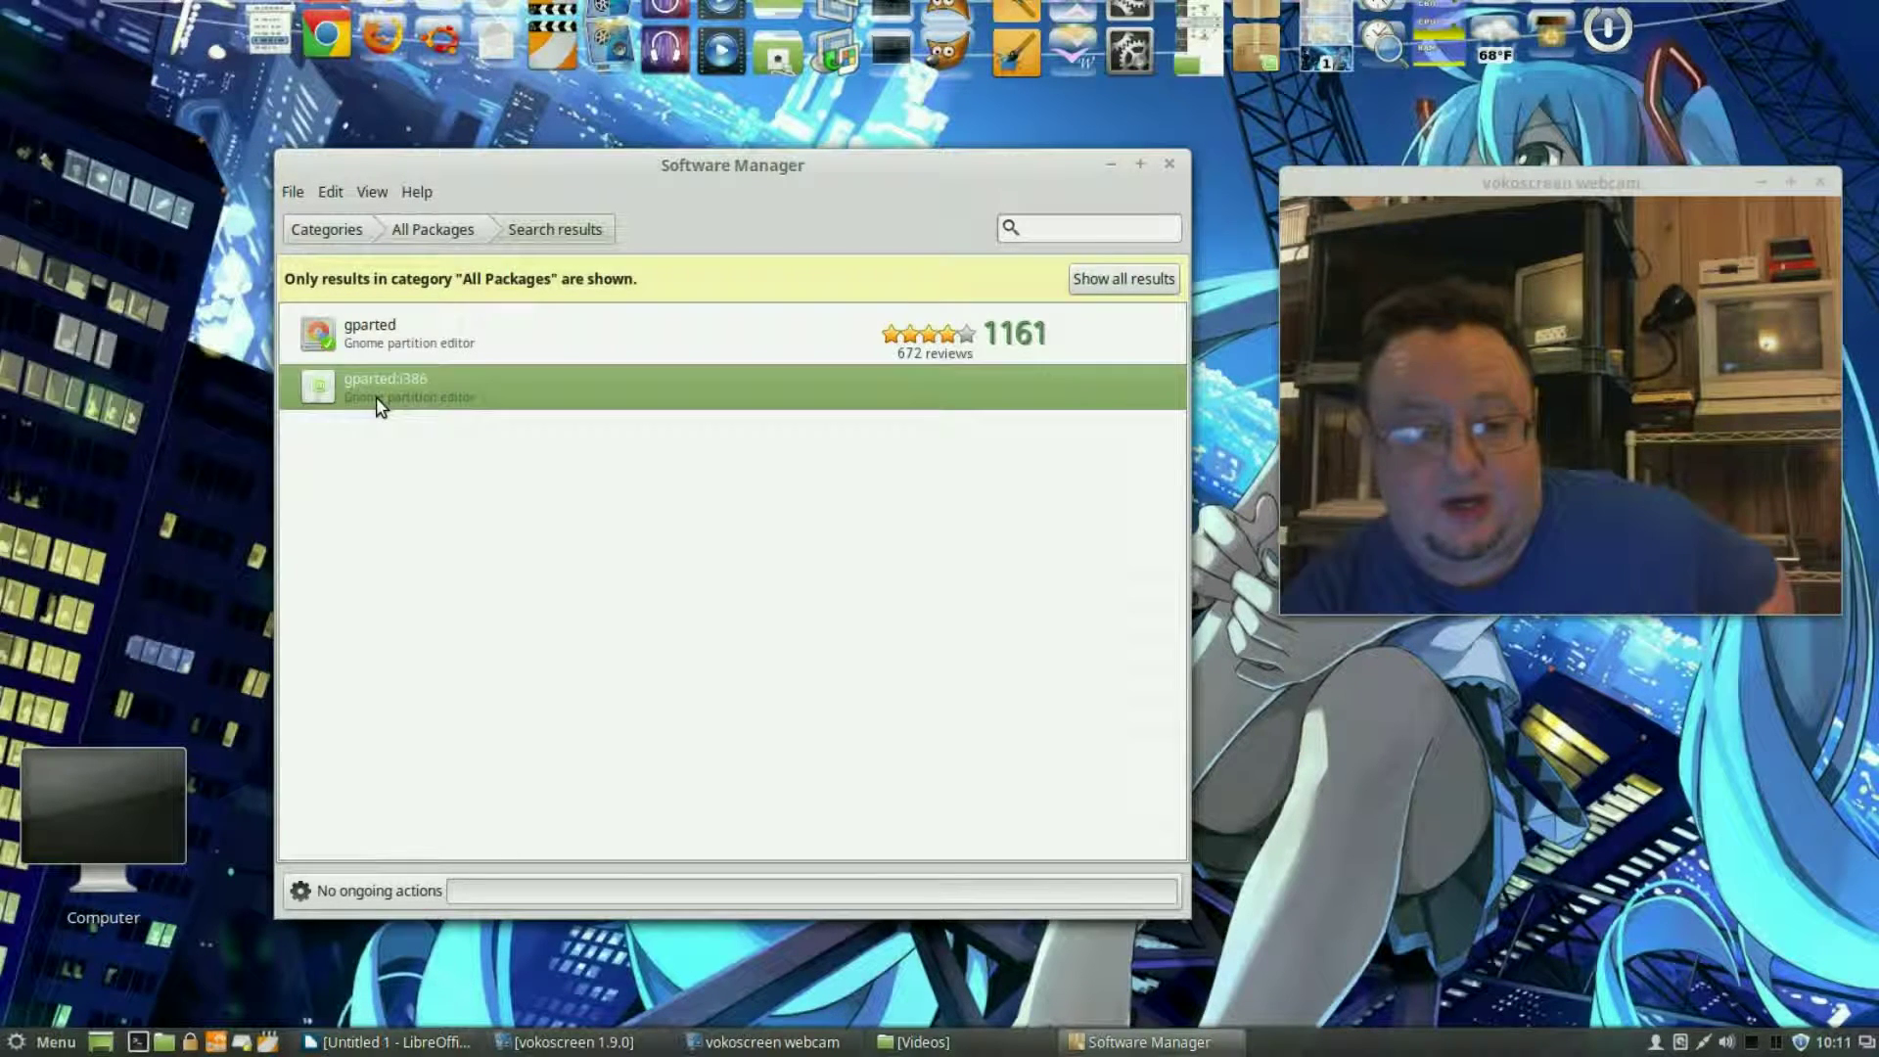
{"action": "left_click", "coordinate": [380, 332]}
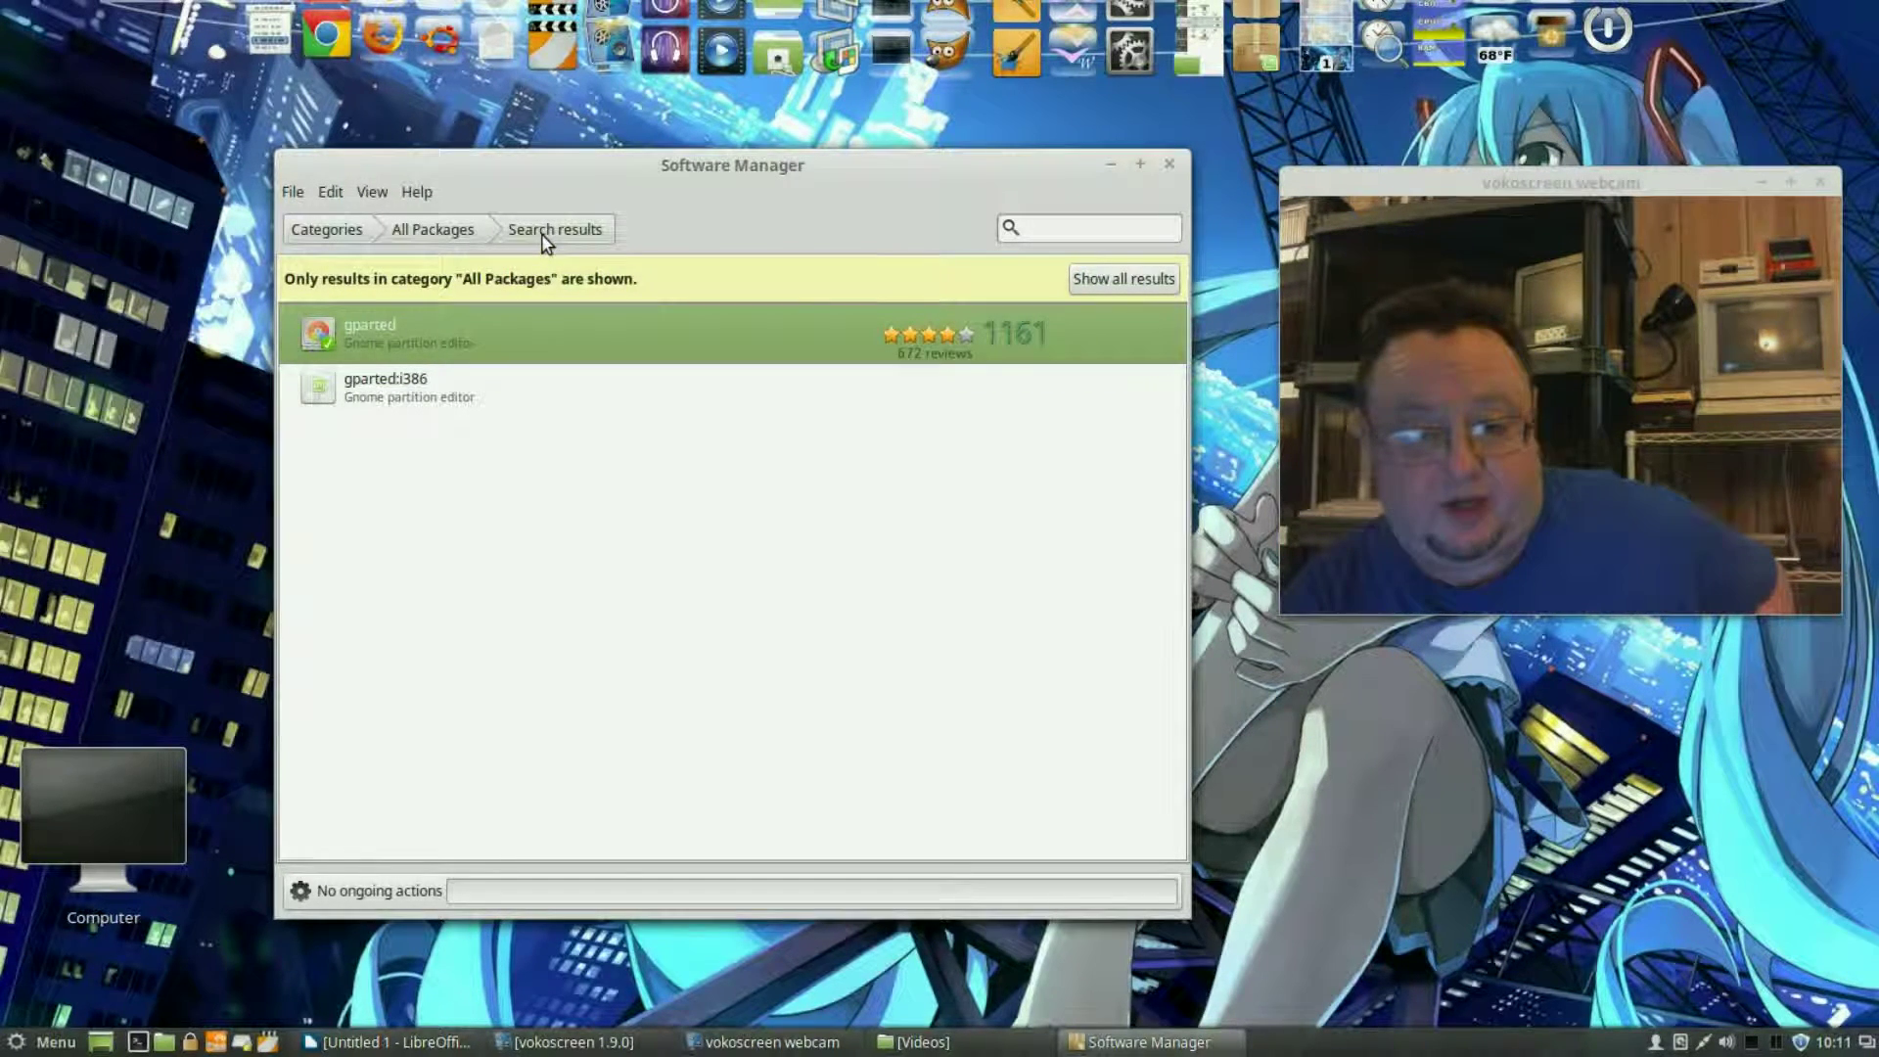
{"action": "double_click", "coordinate": [474, 337]}
{"action": "scroll", "coordinate": [480, 550], "scroll_direction": "down", "scroll_amount": 3}
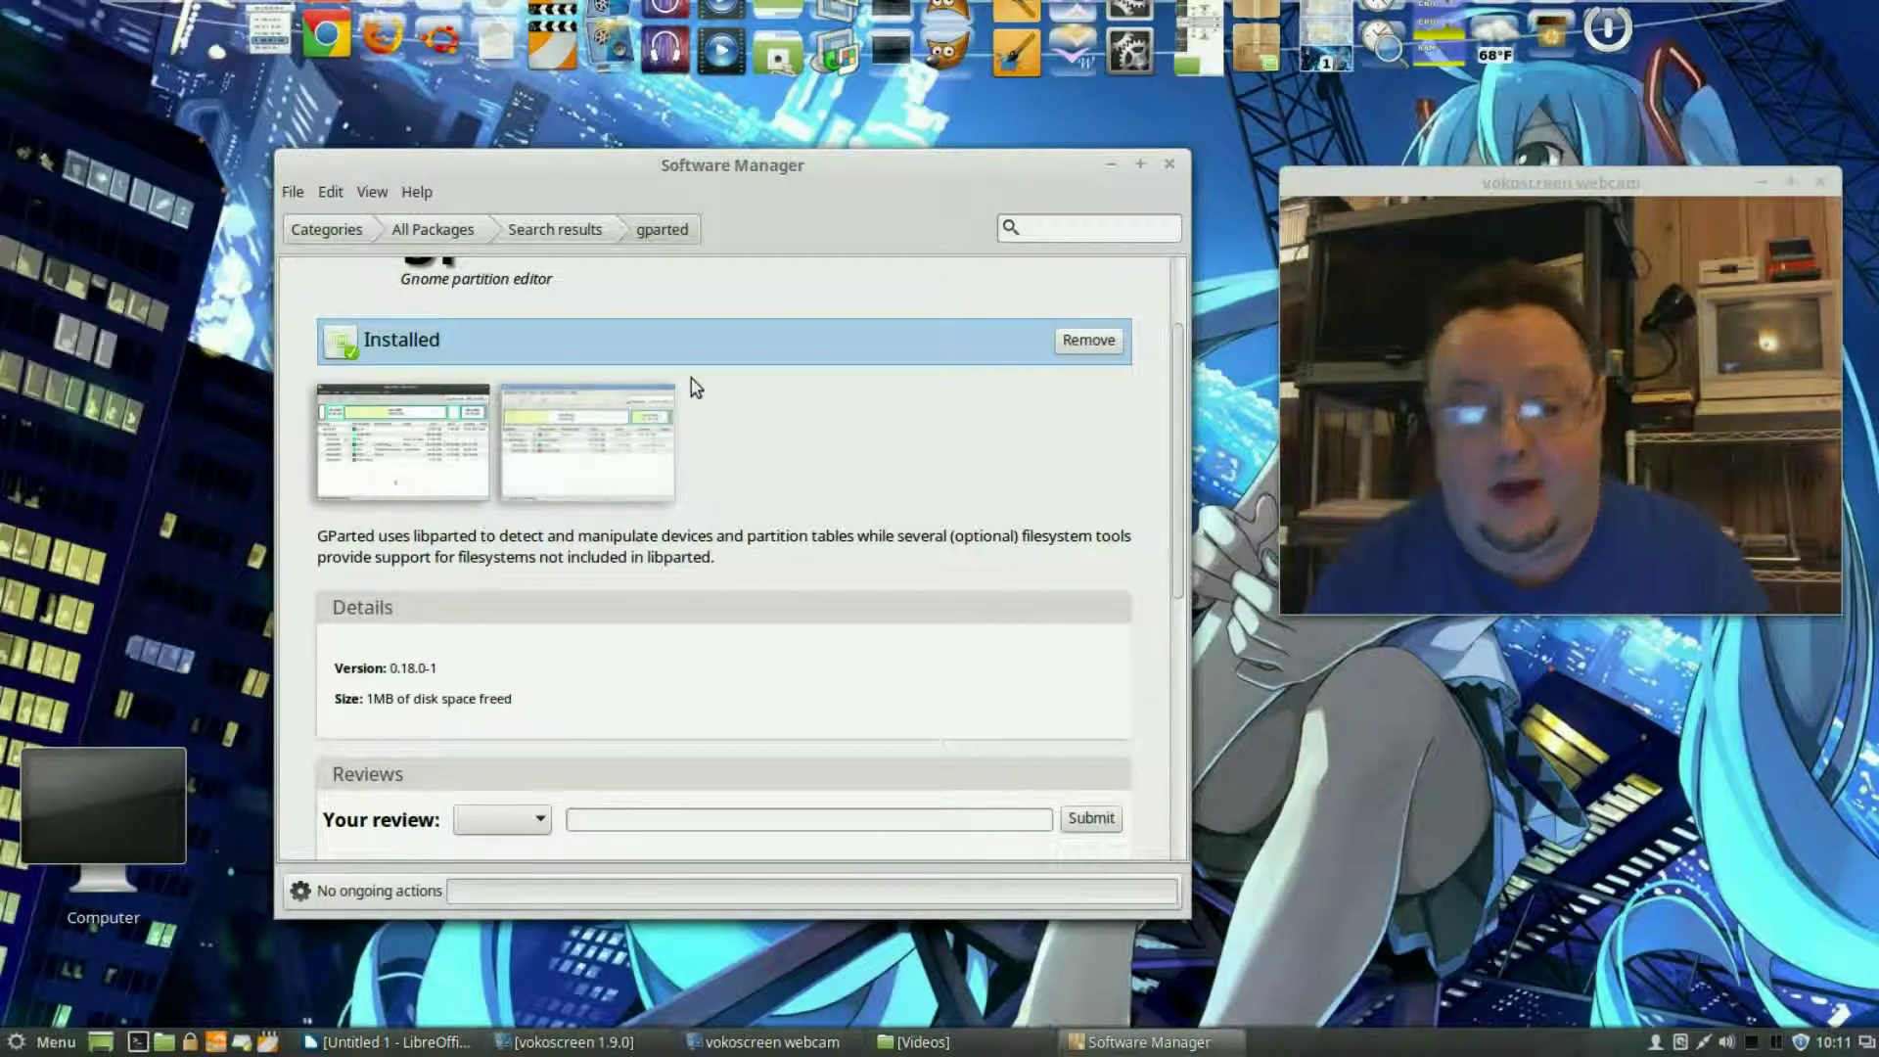
Close Software Manager, leaving the 7.8 GB Volume's 16 items visible in Nemo.
{"action": "left_click", "coordinate": [1171, 167]}
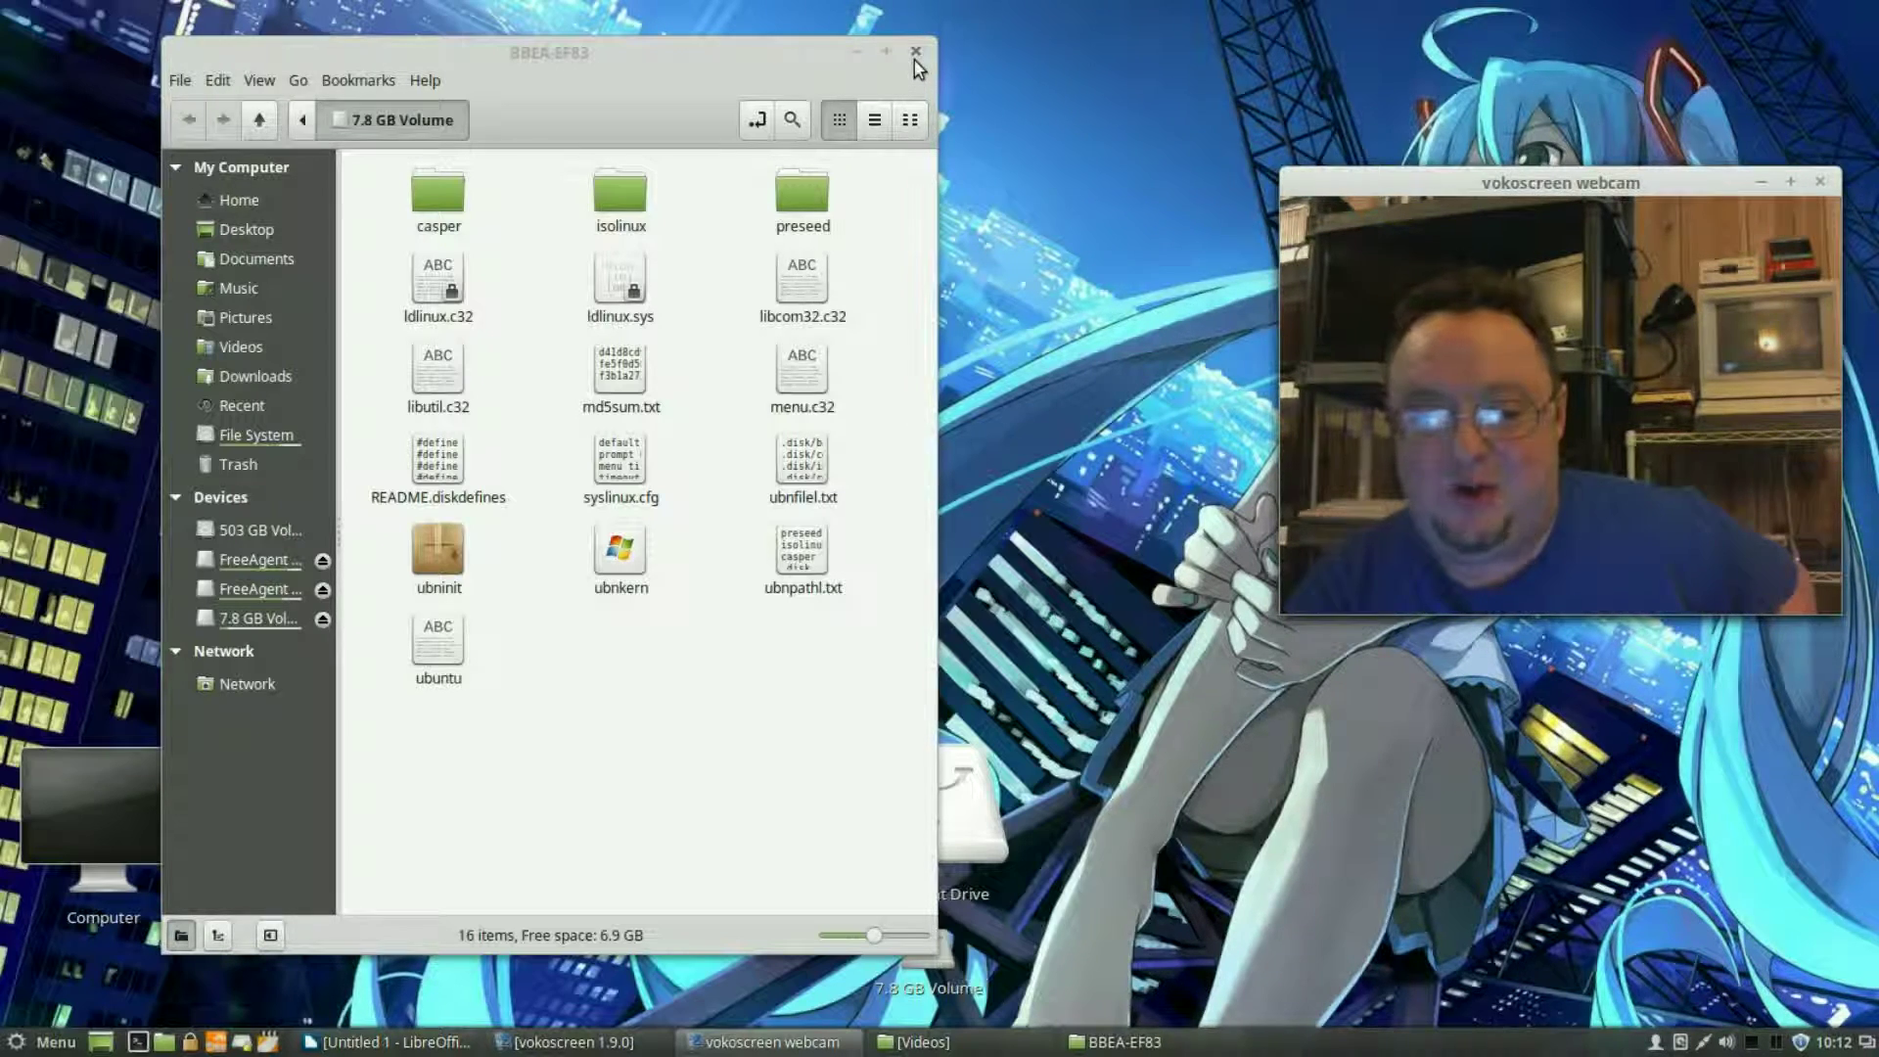
Close the volume window and scroll the Mint menu's All Applications list down to GParted.
{"action": "left_click", "coordinate": [913, 59]}
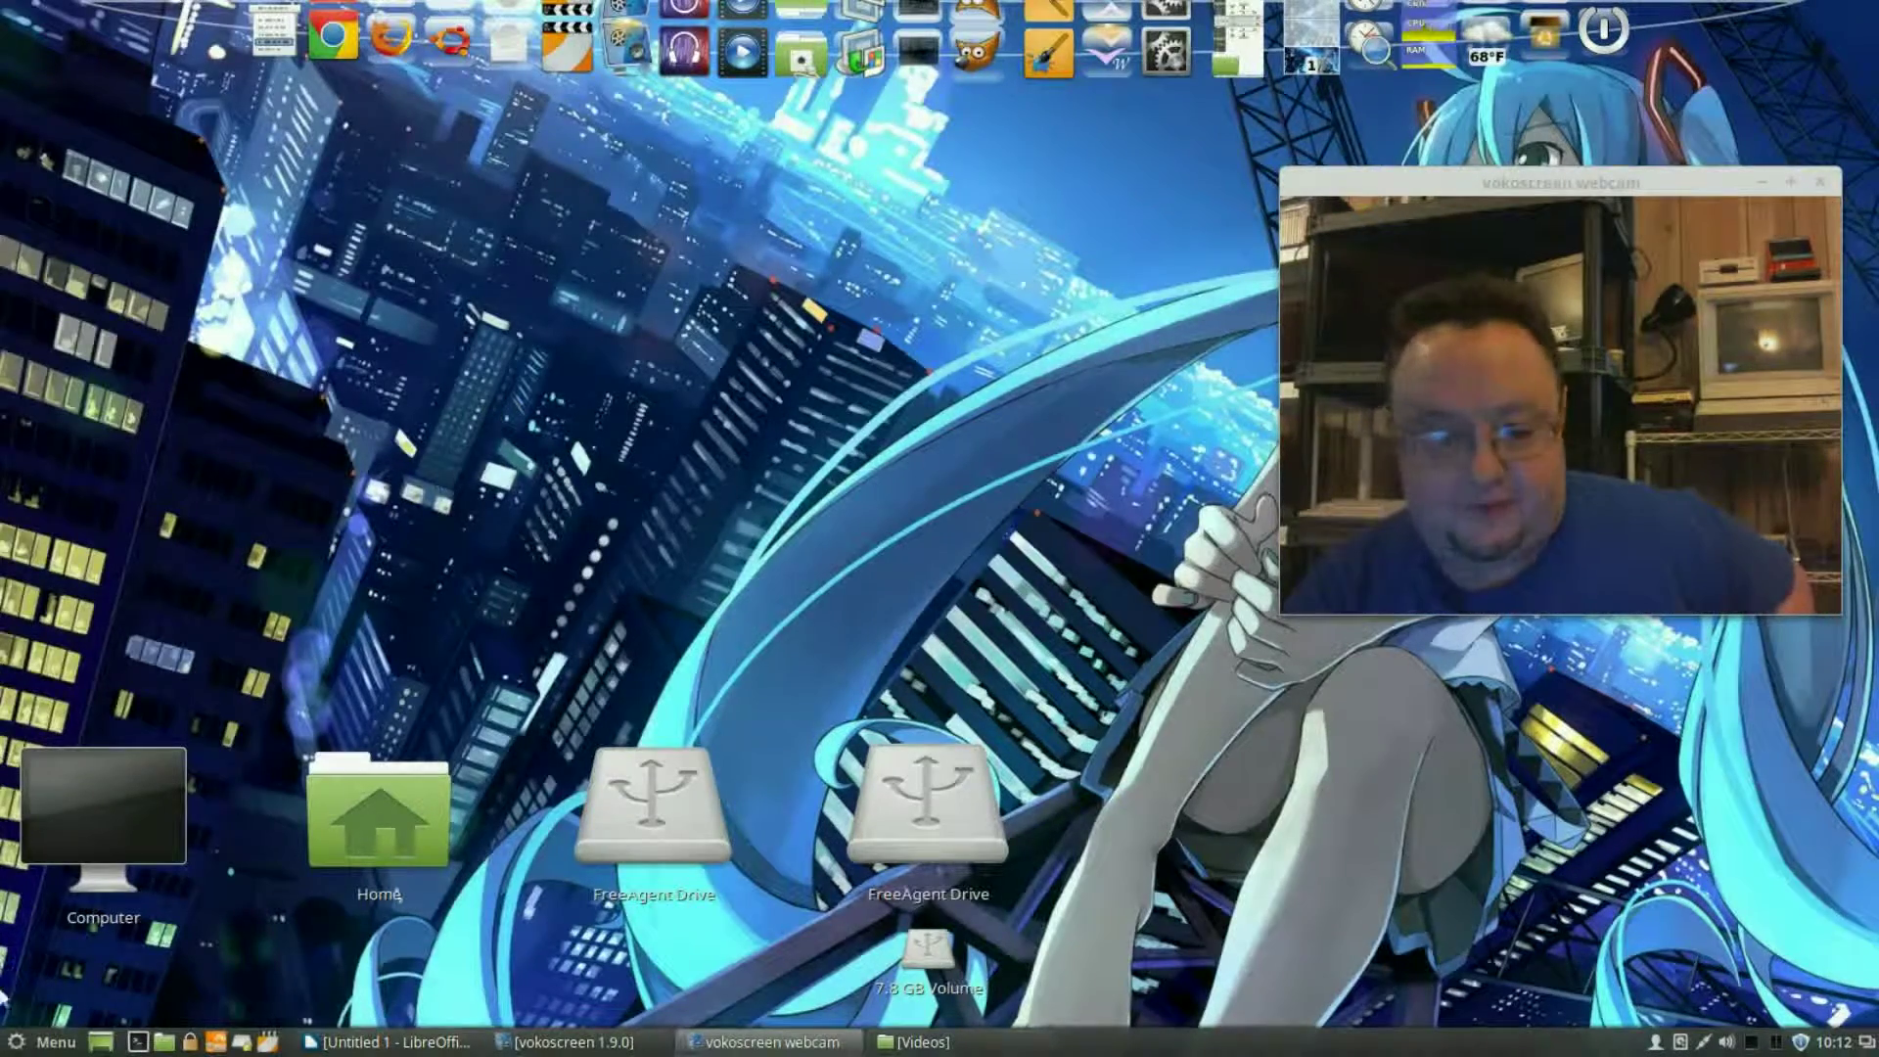
{"action": "left_click", "coordinate": [44, 1042]}
{"action": "mouse_move", "coordinate": [186, 609]}
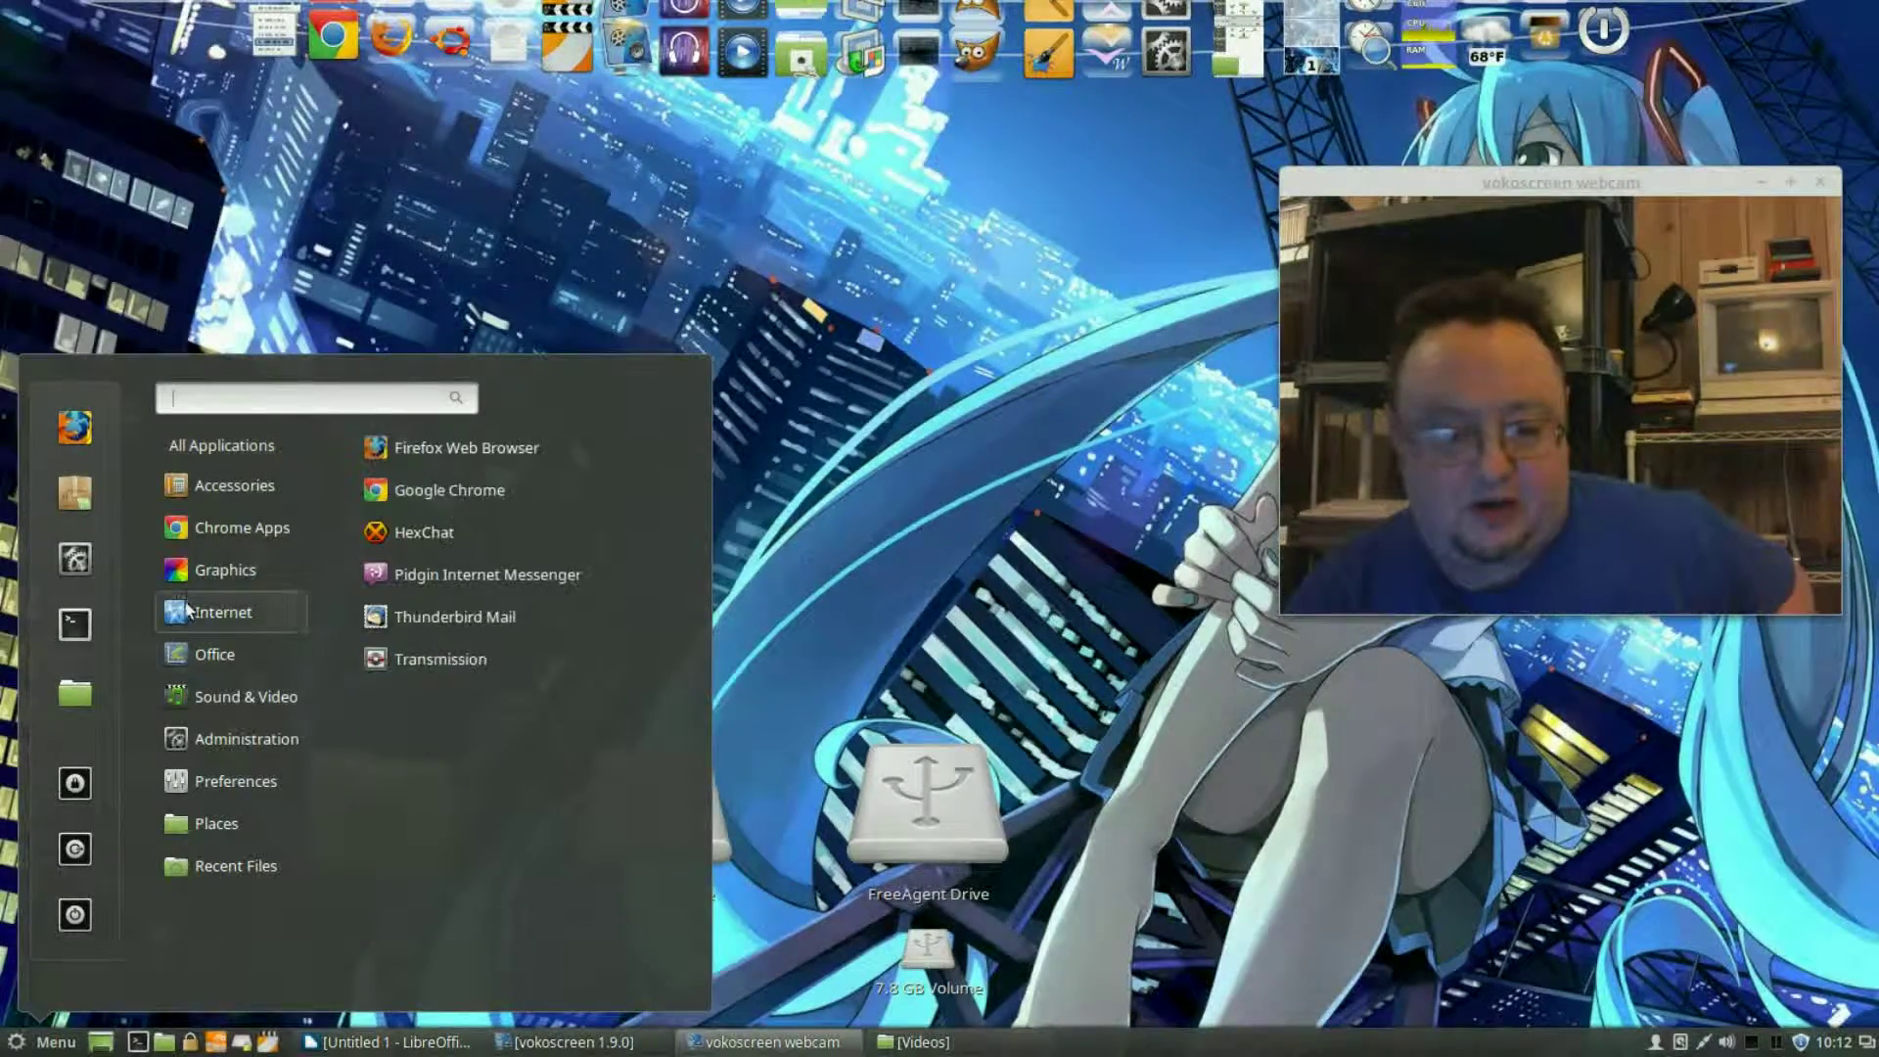
{"action": "mouse_move", "coordinate": [201, 445]}
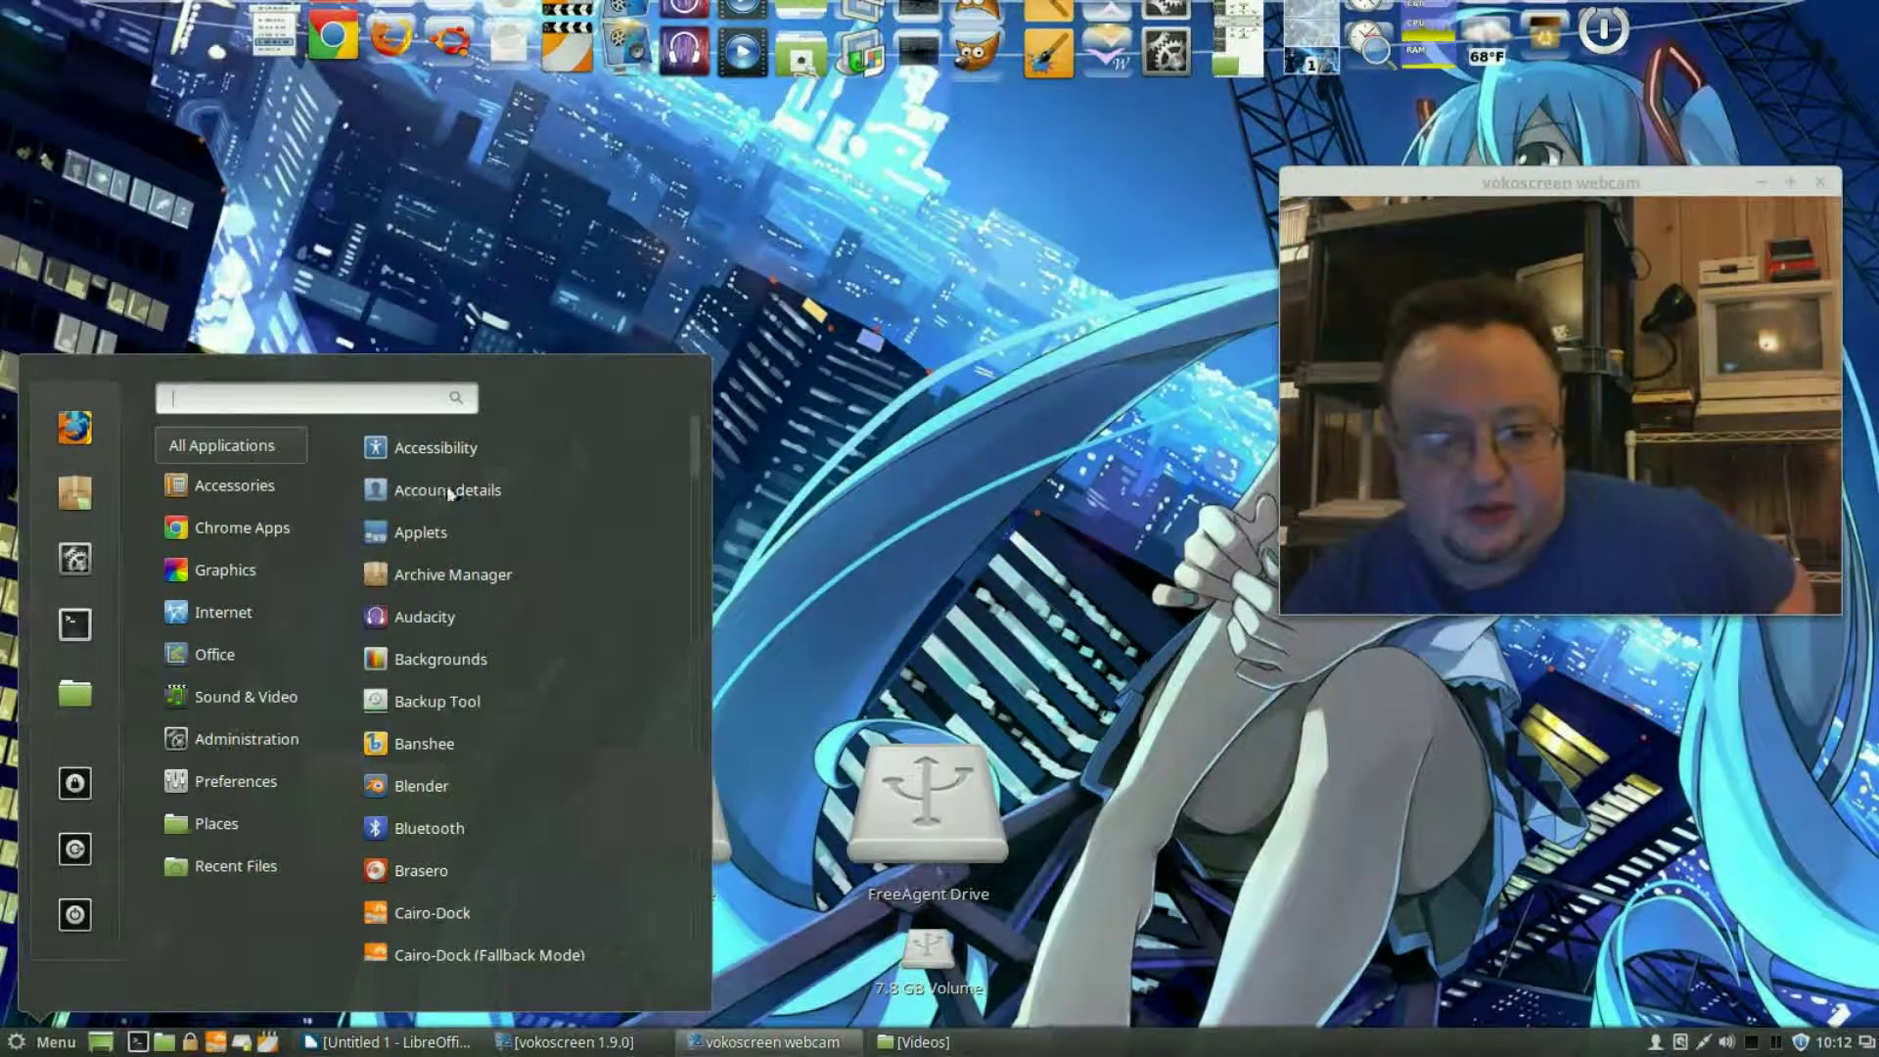
{"action": "scroll", "coordinate": [501, 831], "scroll_direction": "down", "scroll_amount": 10}
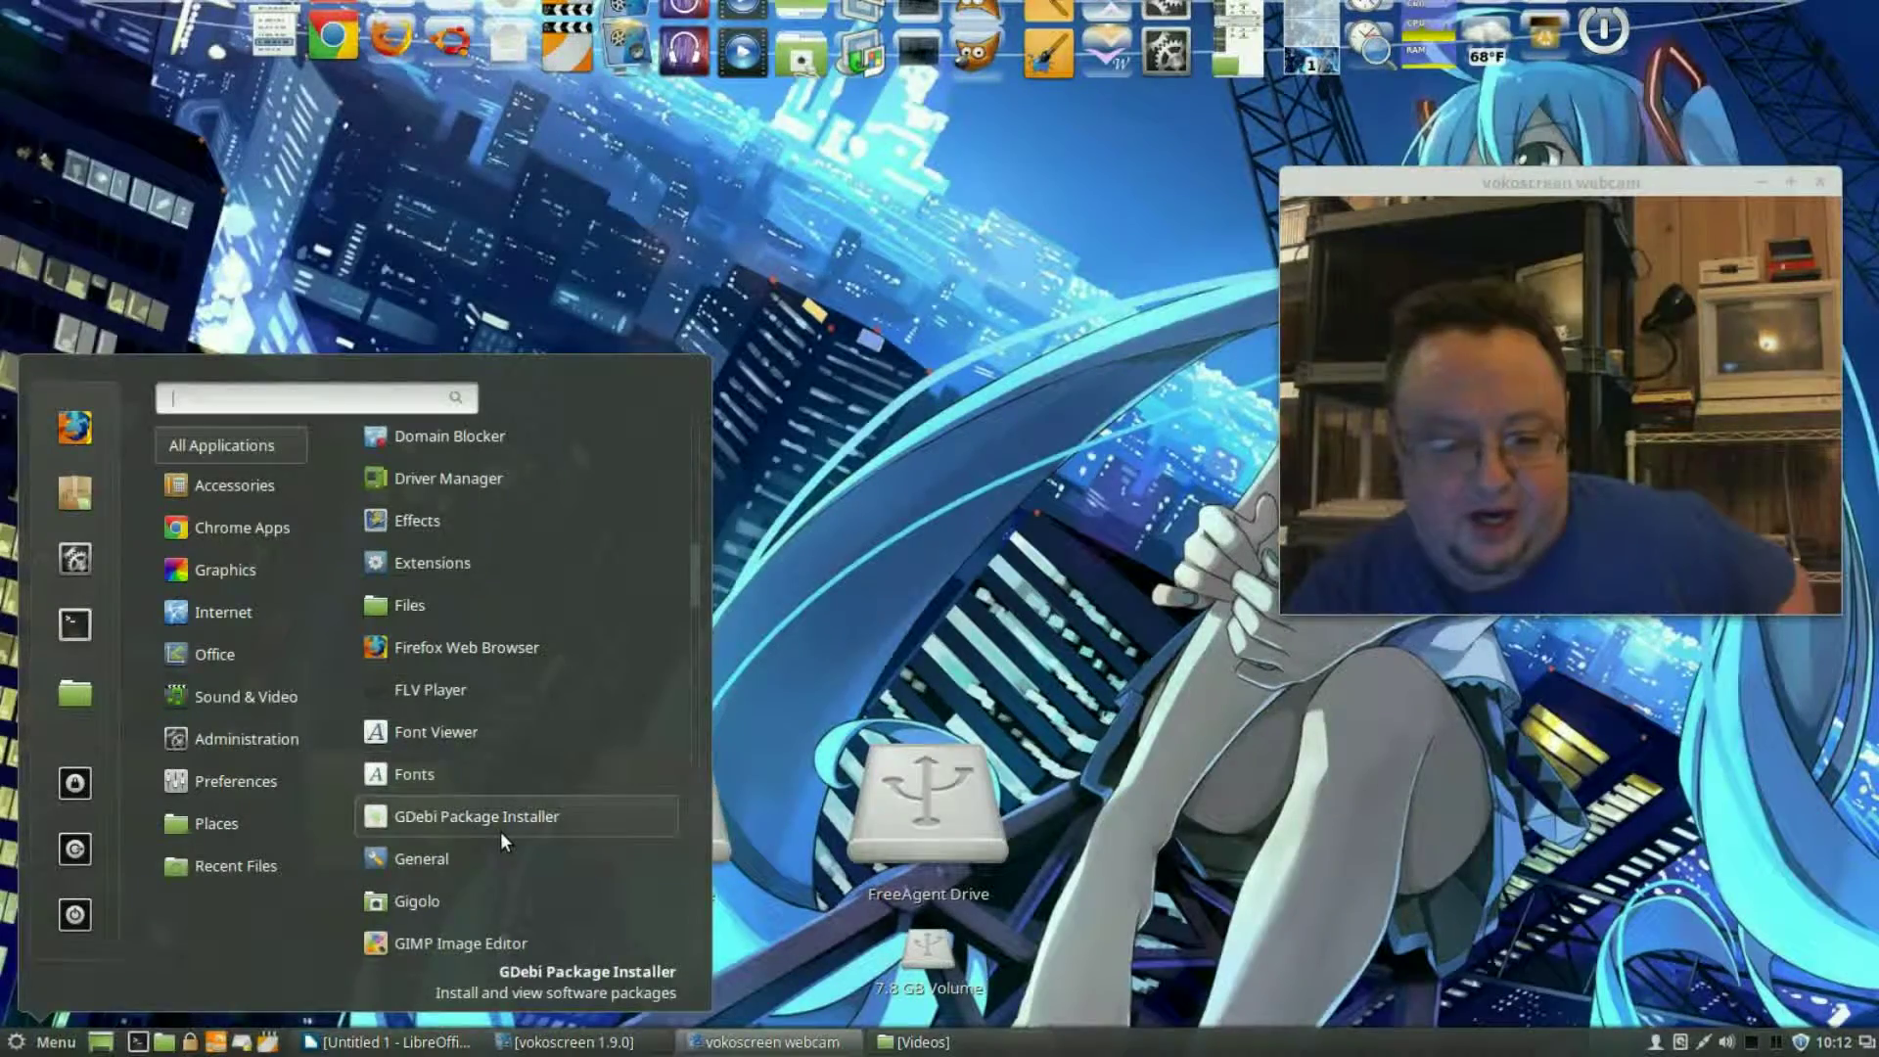
{"action": "scroll", "coordinate": [501, 831], "scroll_direction": "down", "scroll_amount": 3}
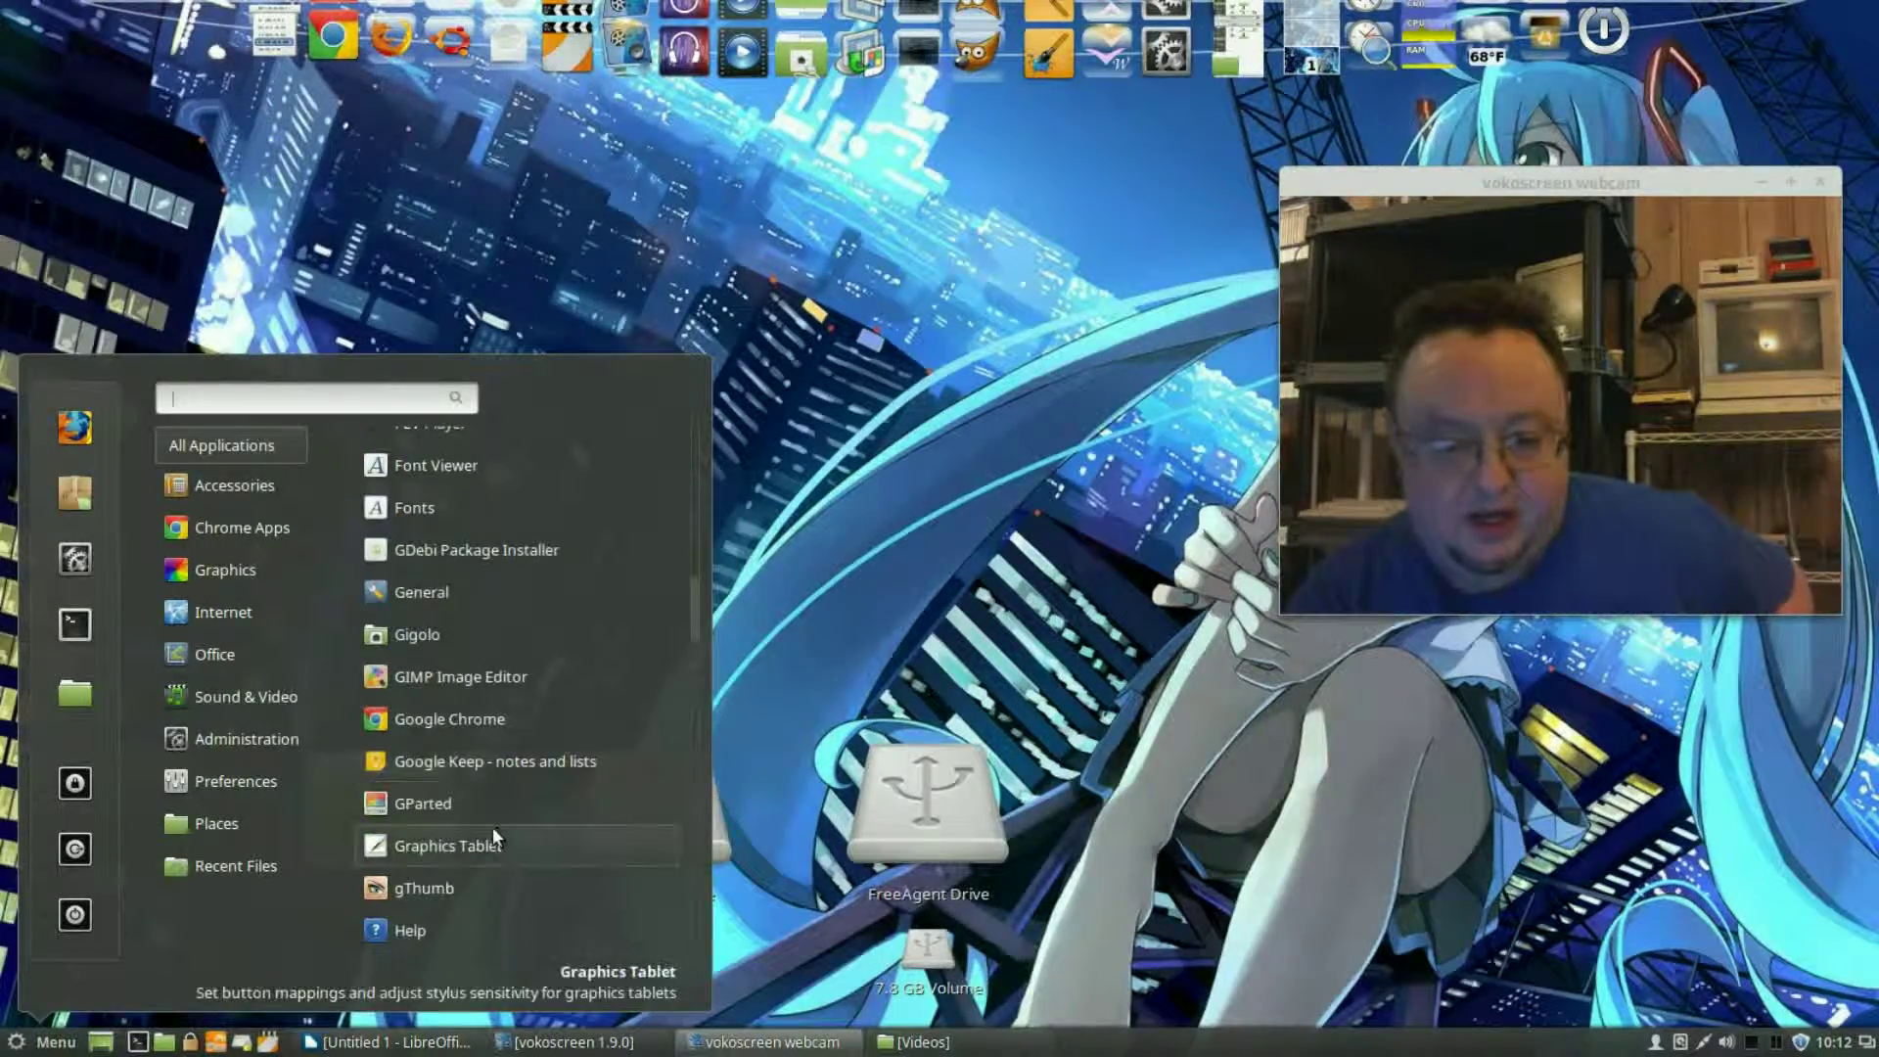
Start GParted, authenticate with the account password, and move its window showing /dev/sda's partitions.
{"action": "left_click", "coordinate": [415, 809]}
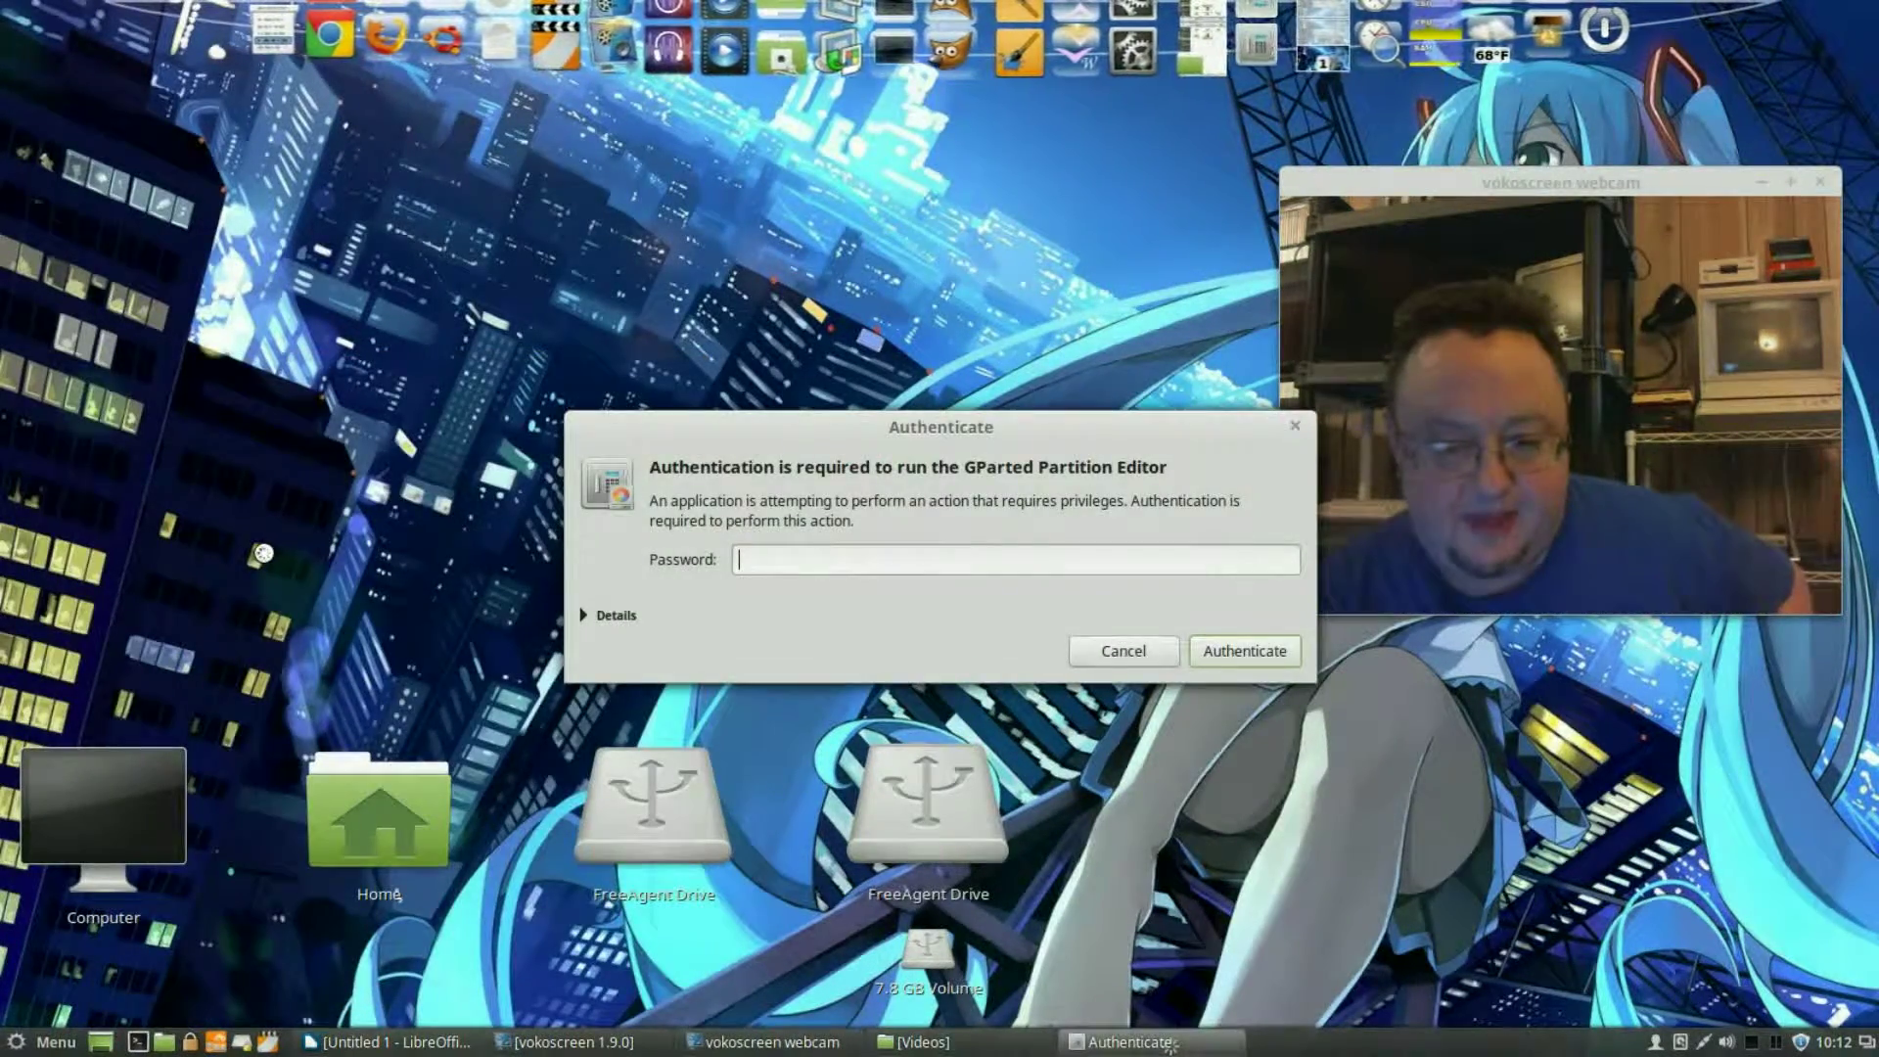
{"action": "type", "text": "•••••••••"}
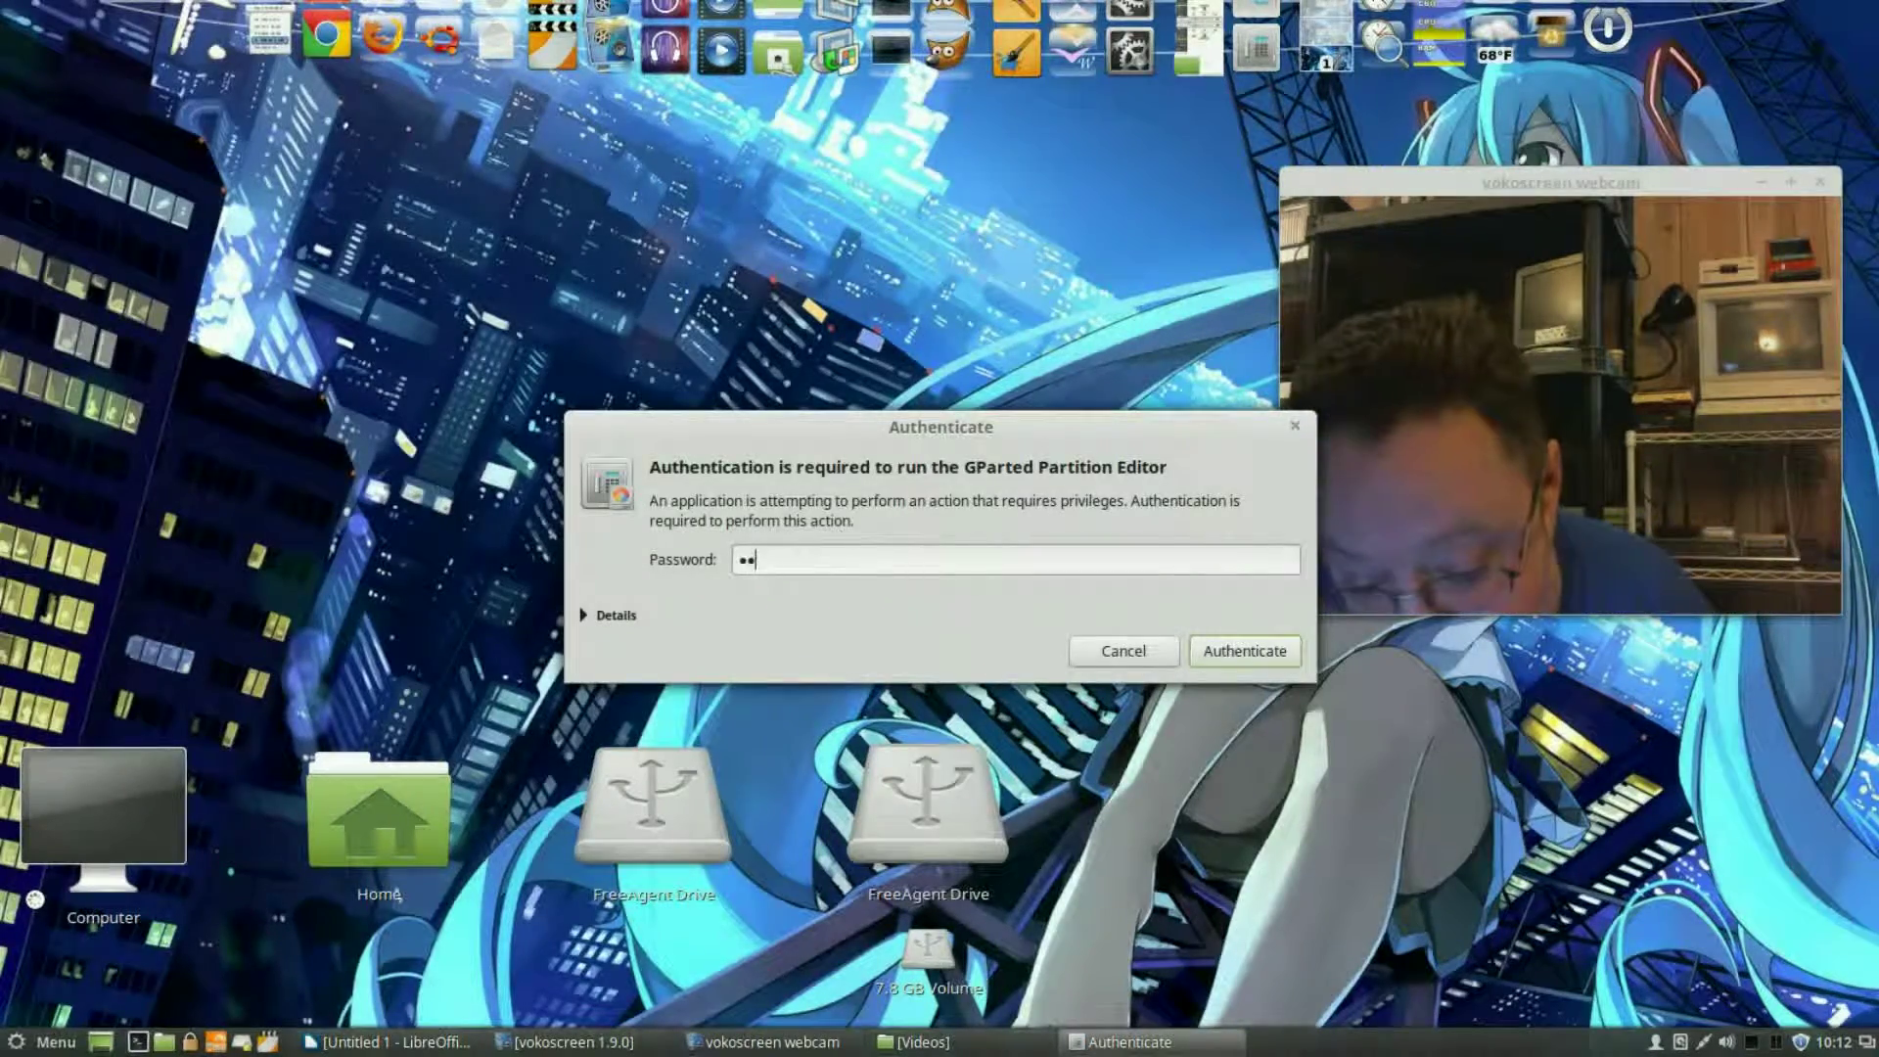
{"action": "key", "text": "Return"}
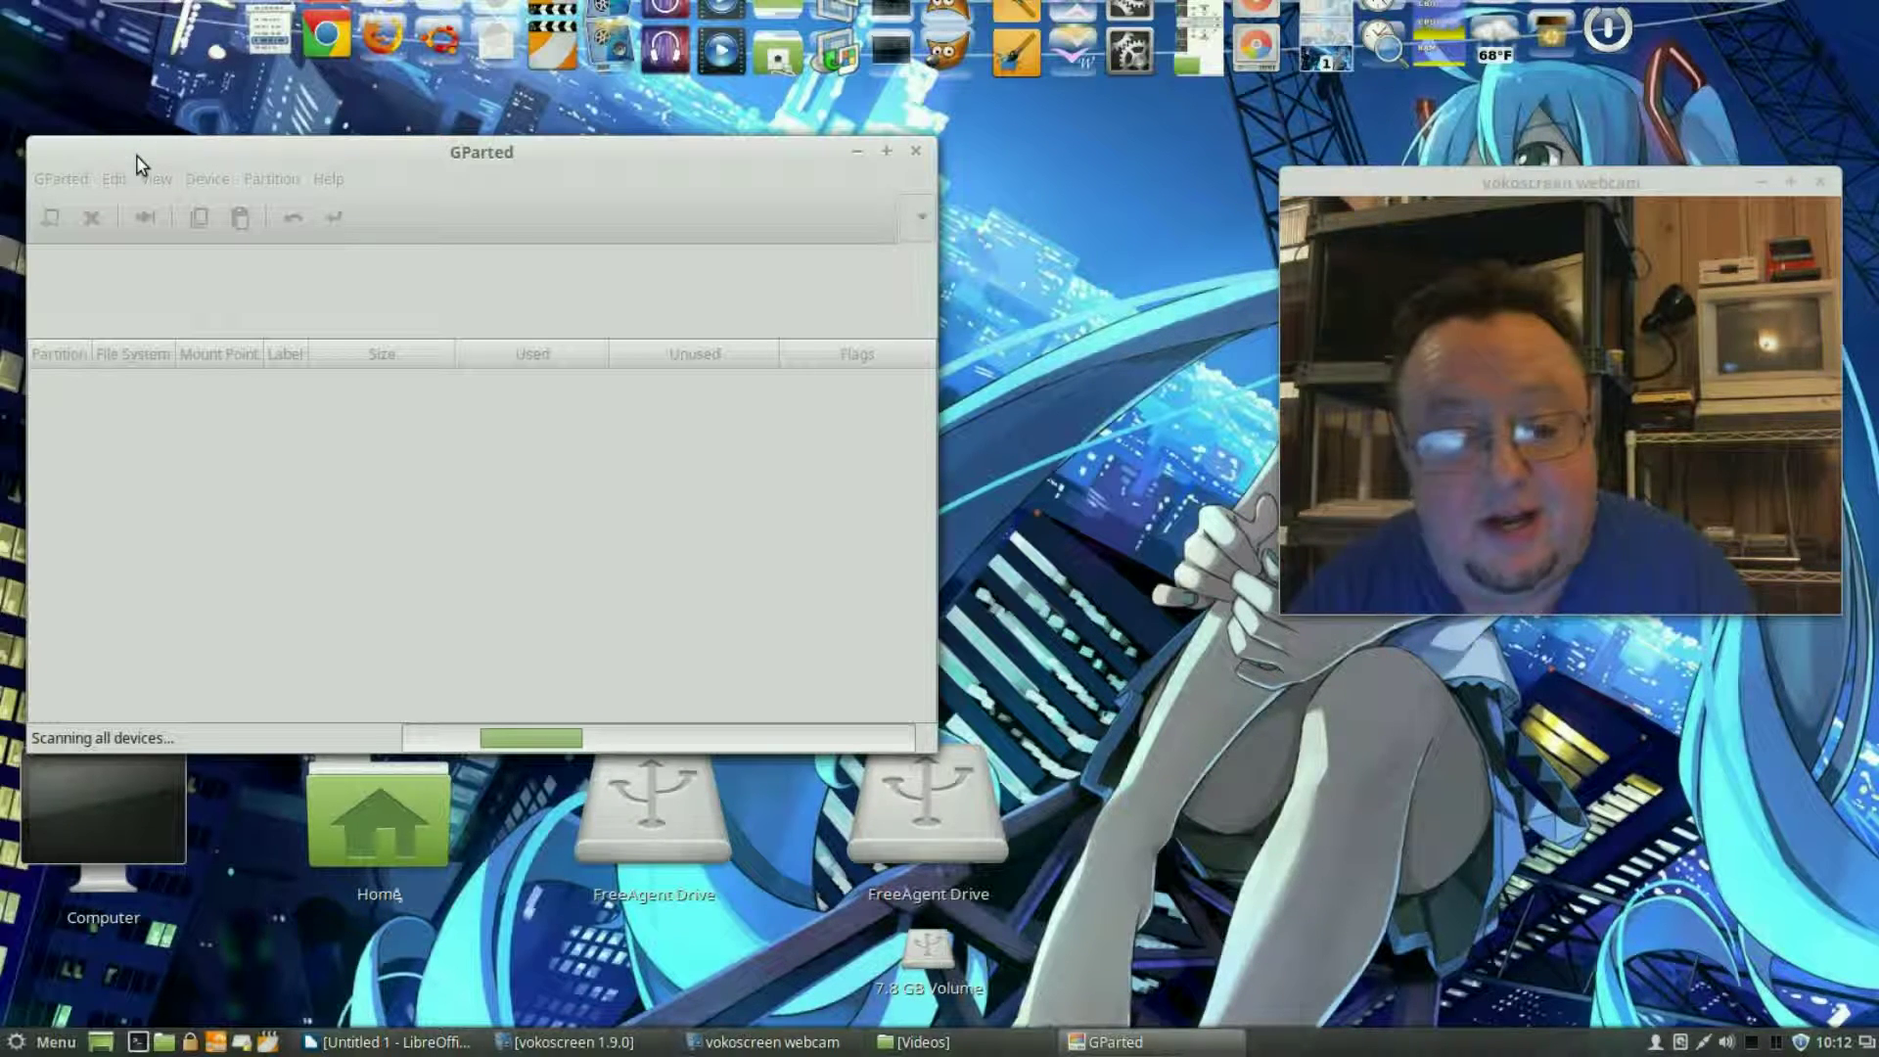
{"action": "left_click_drag", "start_coordinate": [137, 164], "coordinate": [388, 173]}
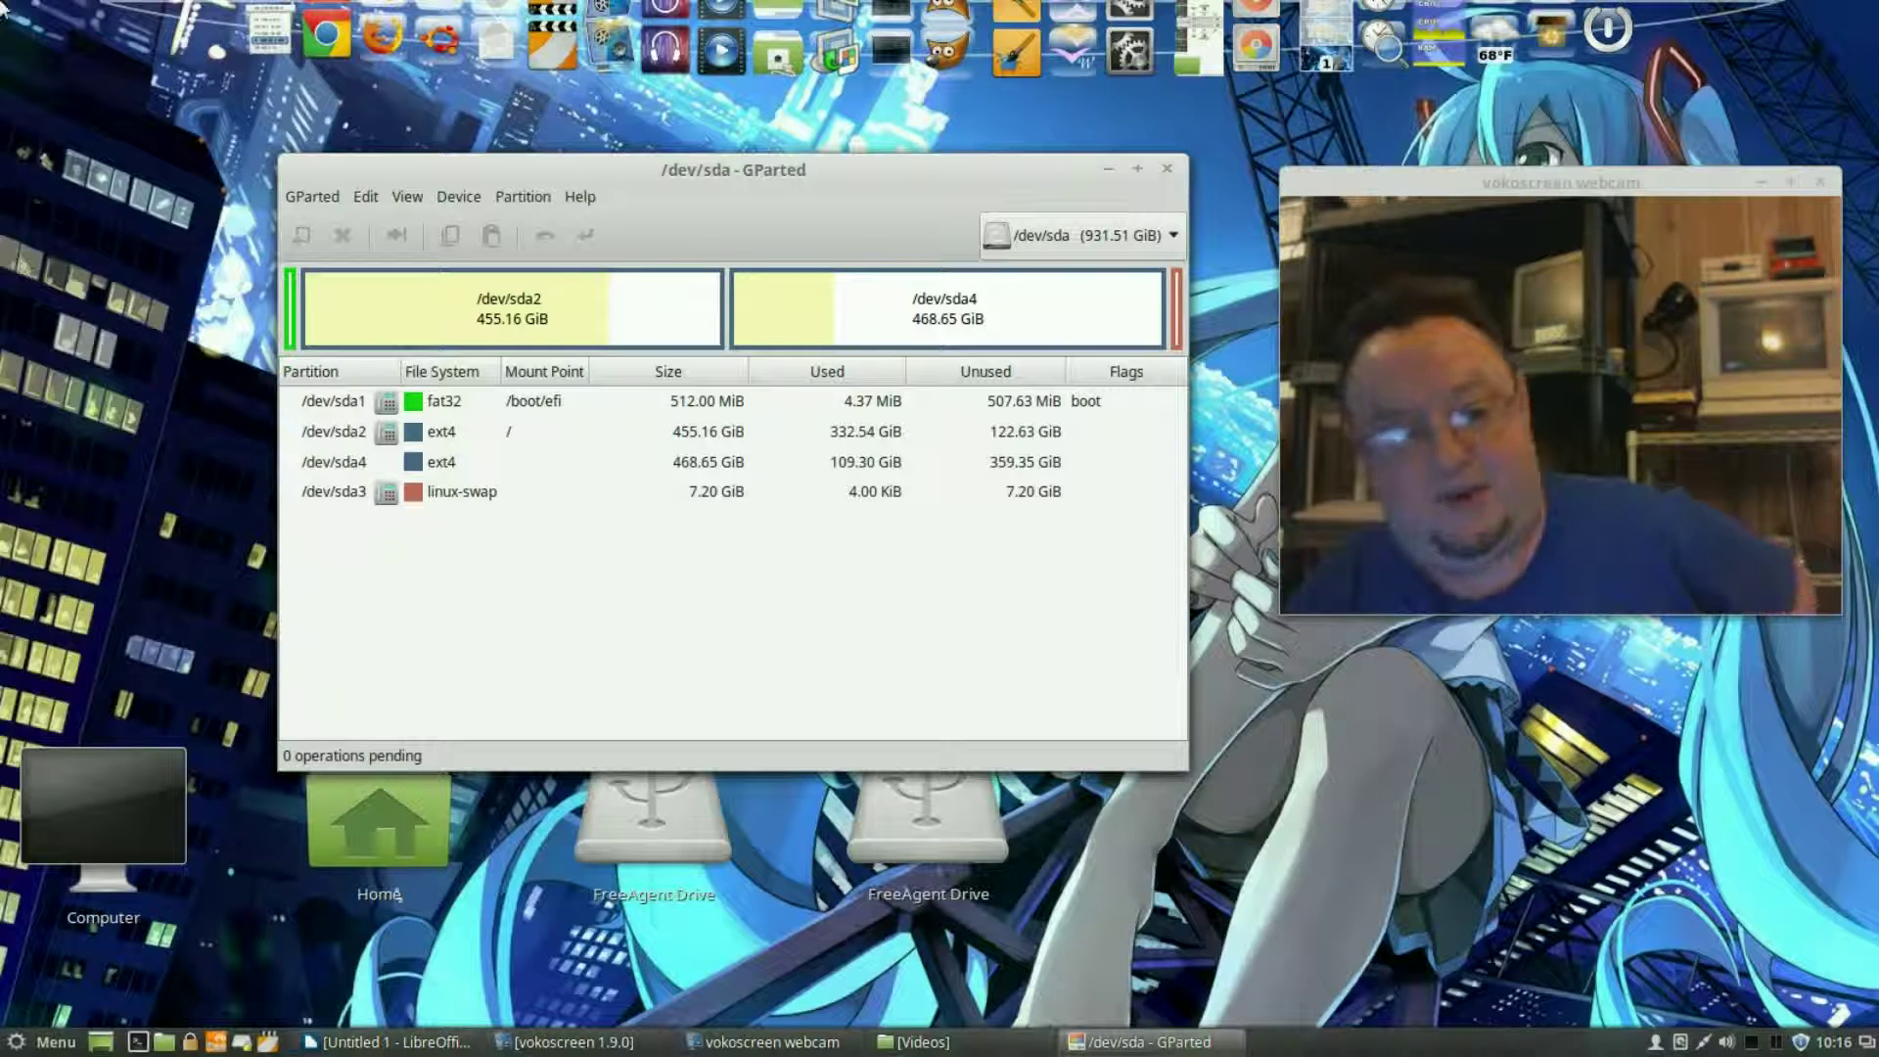
{"action": "left_click", "coordinate": [294, 199]}
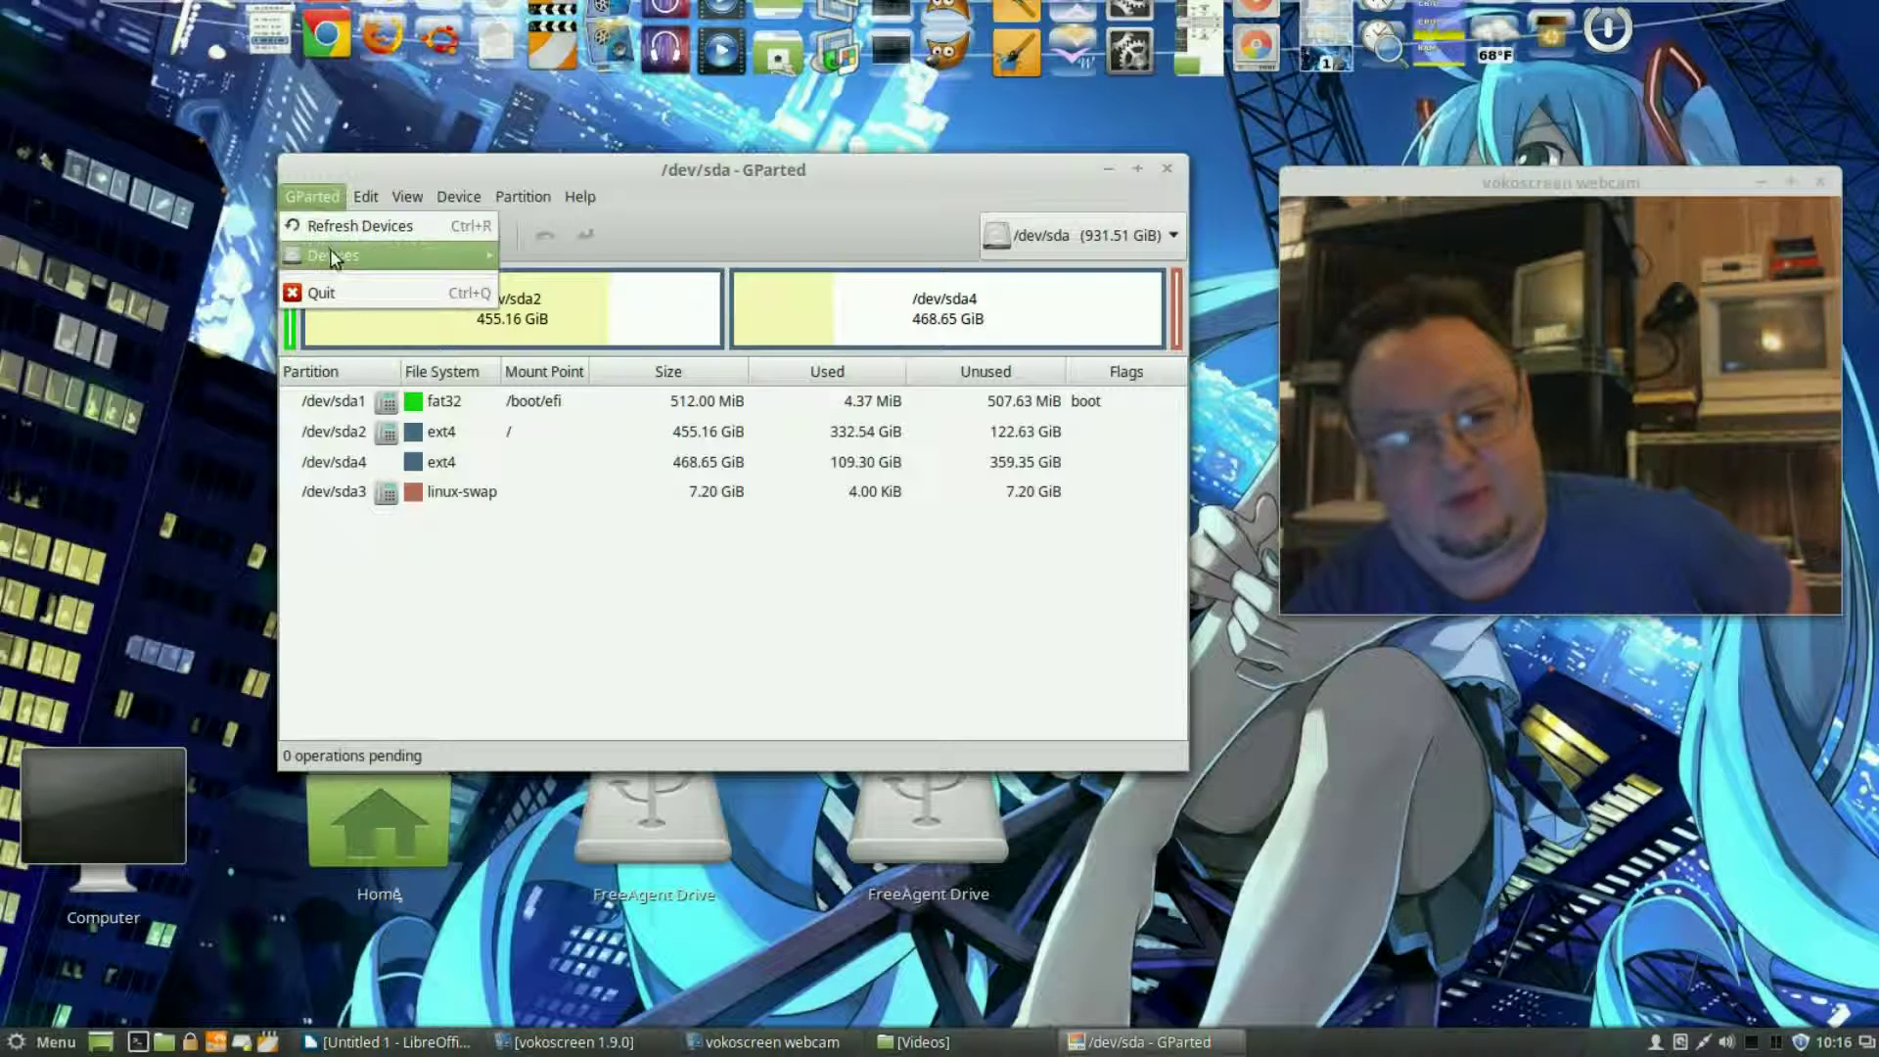
{"action": "mouse_move", "coordinate": [301, 256]}
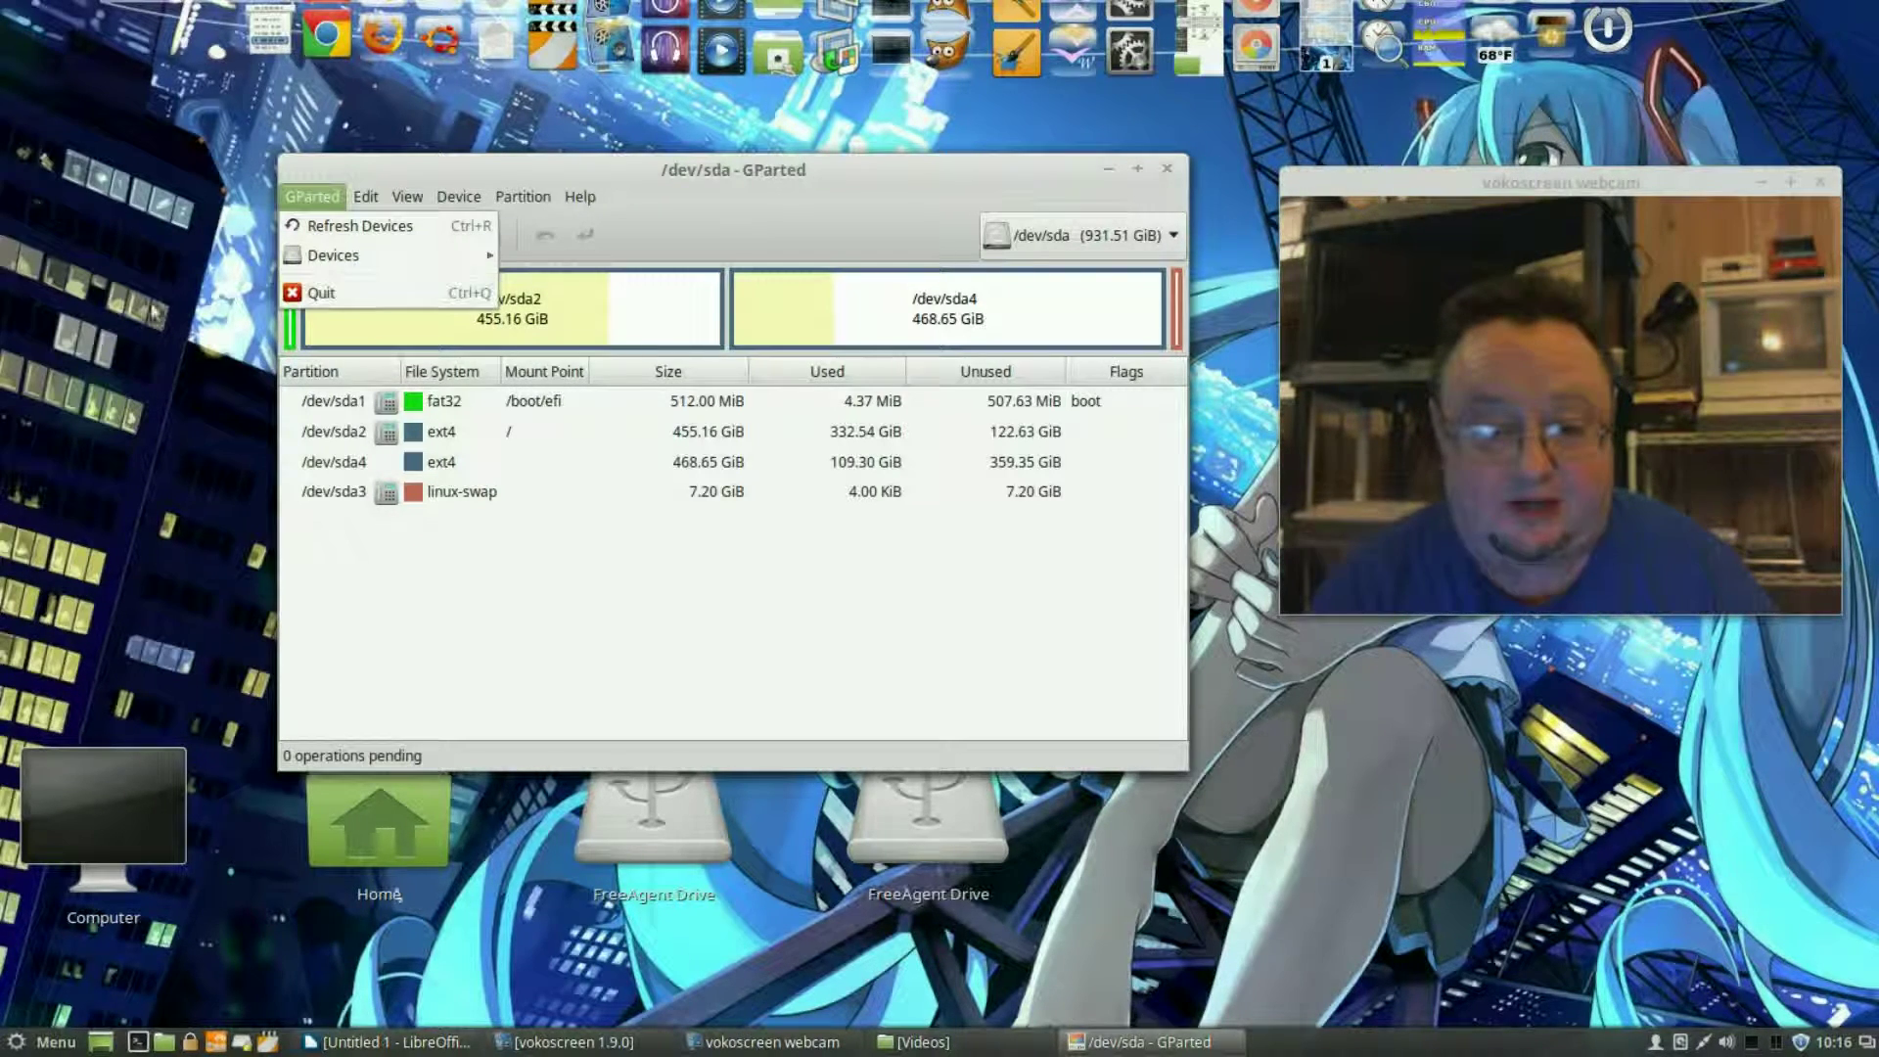
{"action": "left_click", "coordinate": [74, 344]}
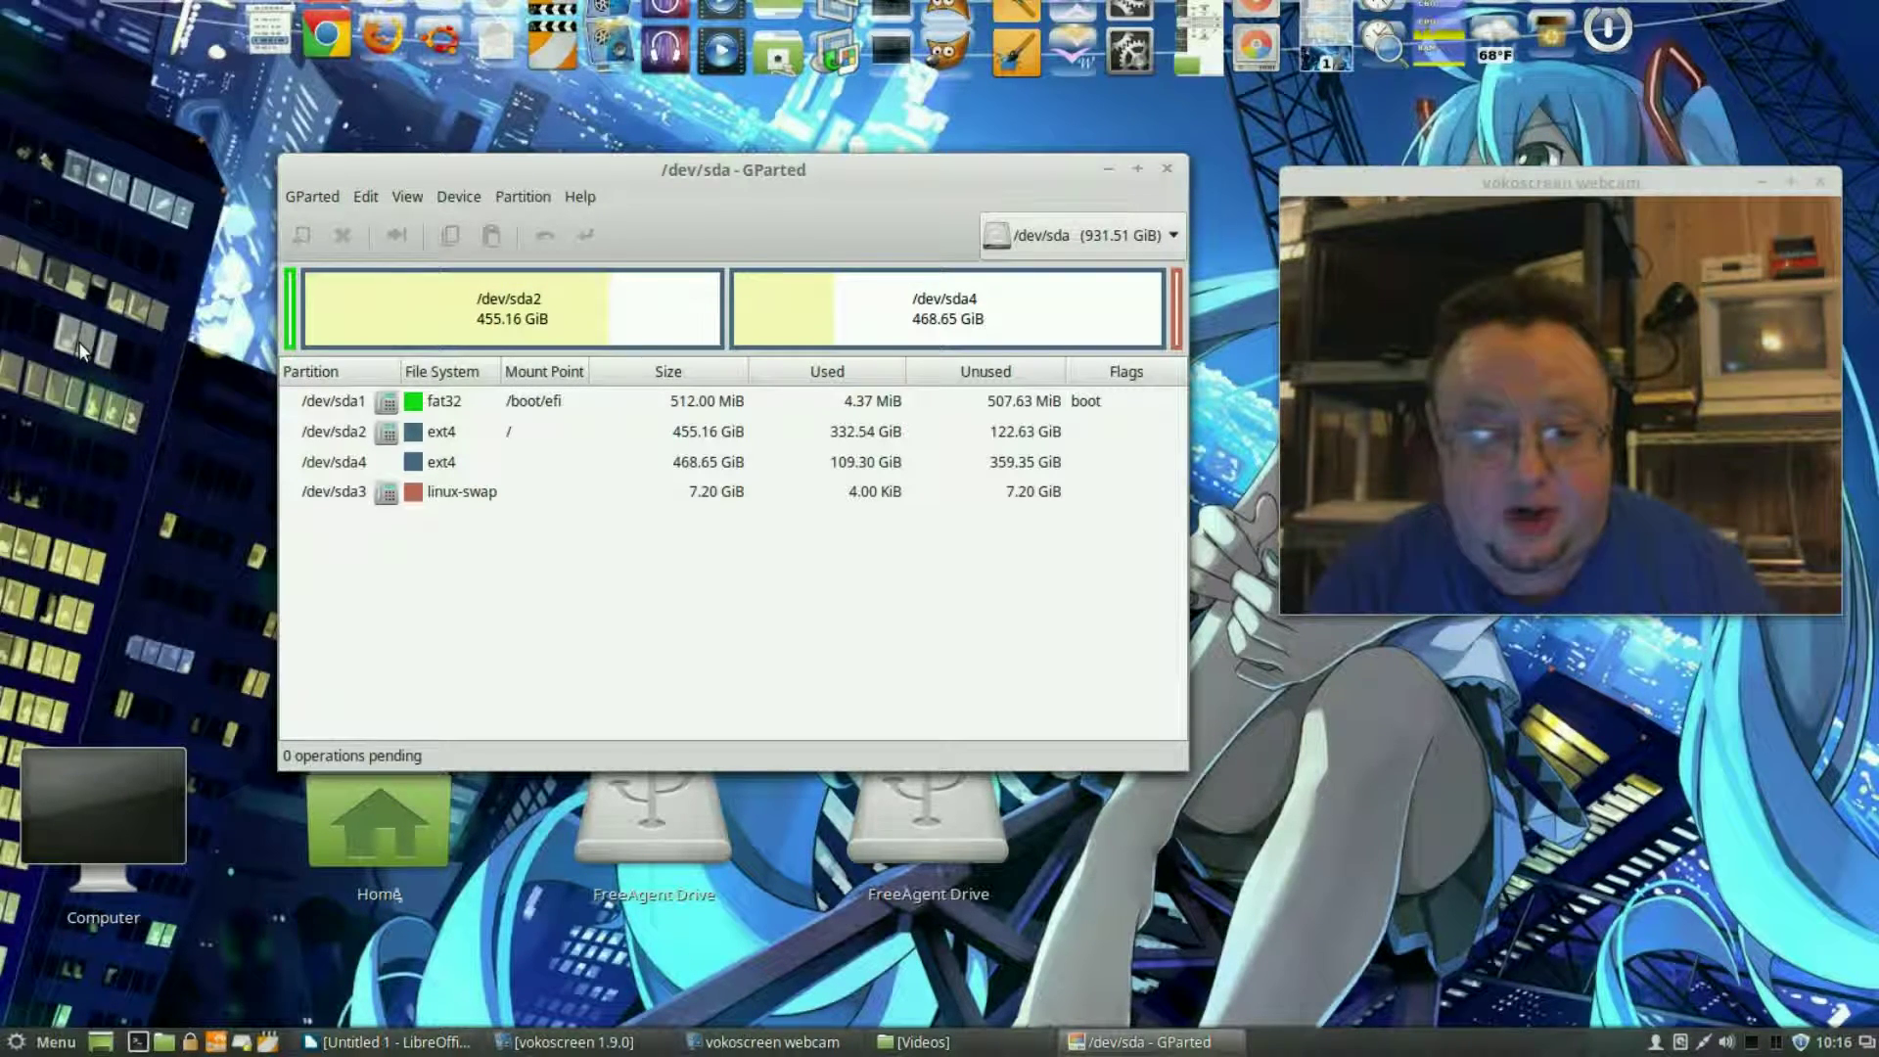
{"action": "left_click", "coordinate": [365, 196]}
{"action": "mouse_move", "coordinate": [305, 199]}
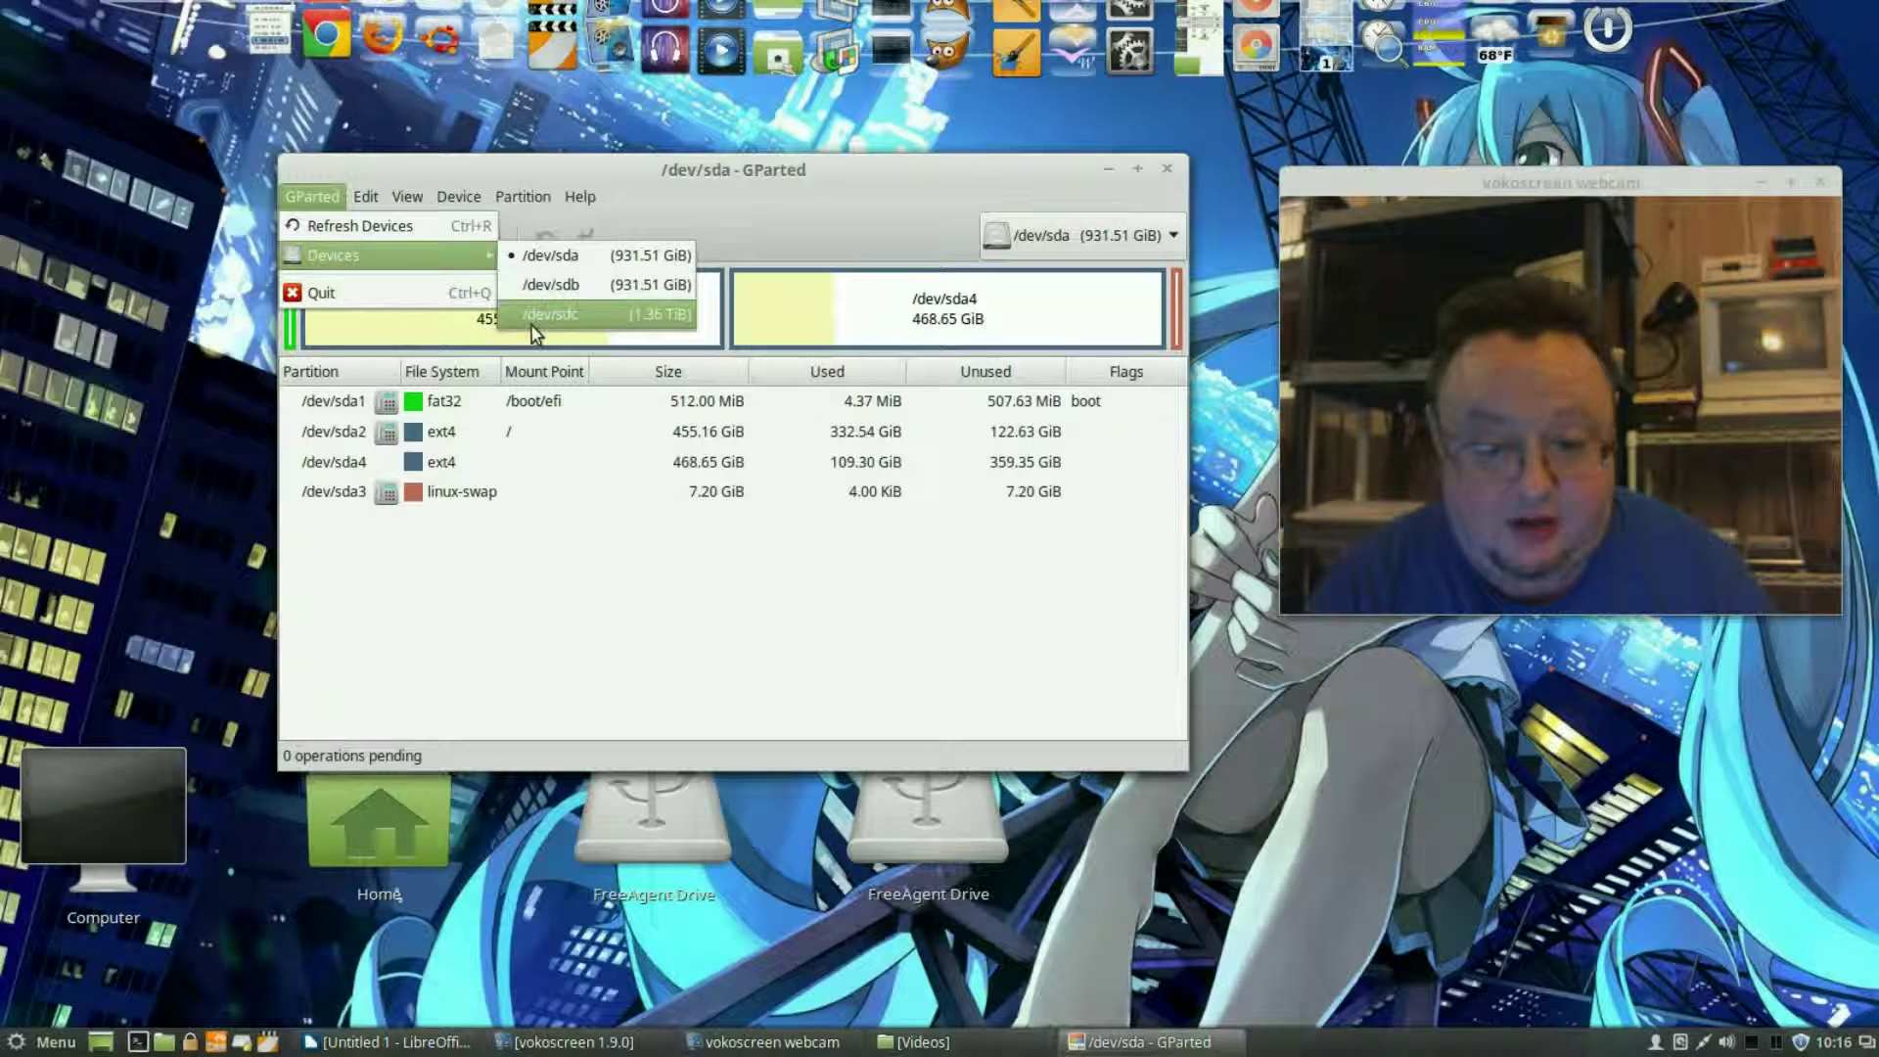
{"action": "left_click", "coordinate": [109, 261]}
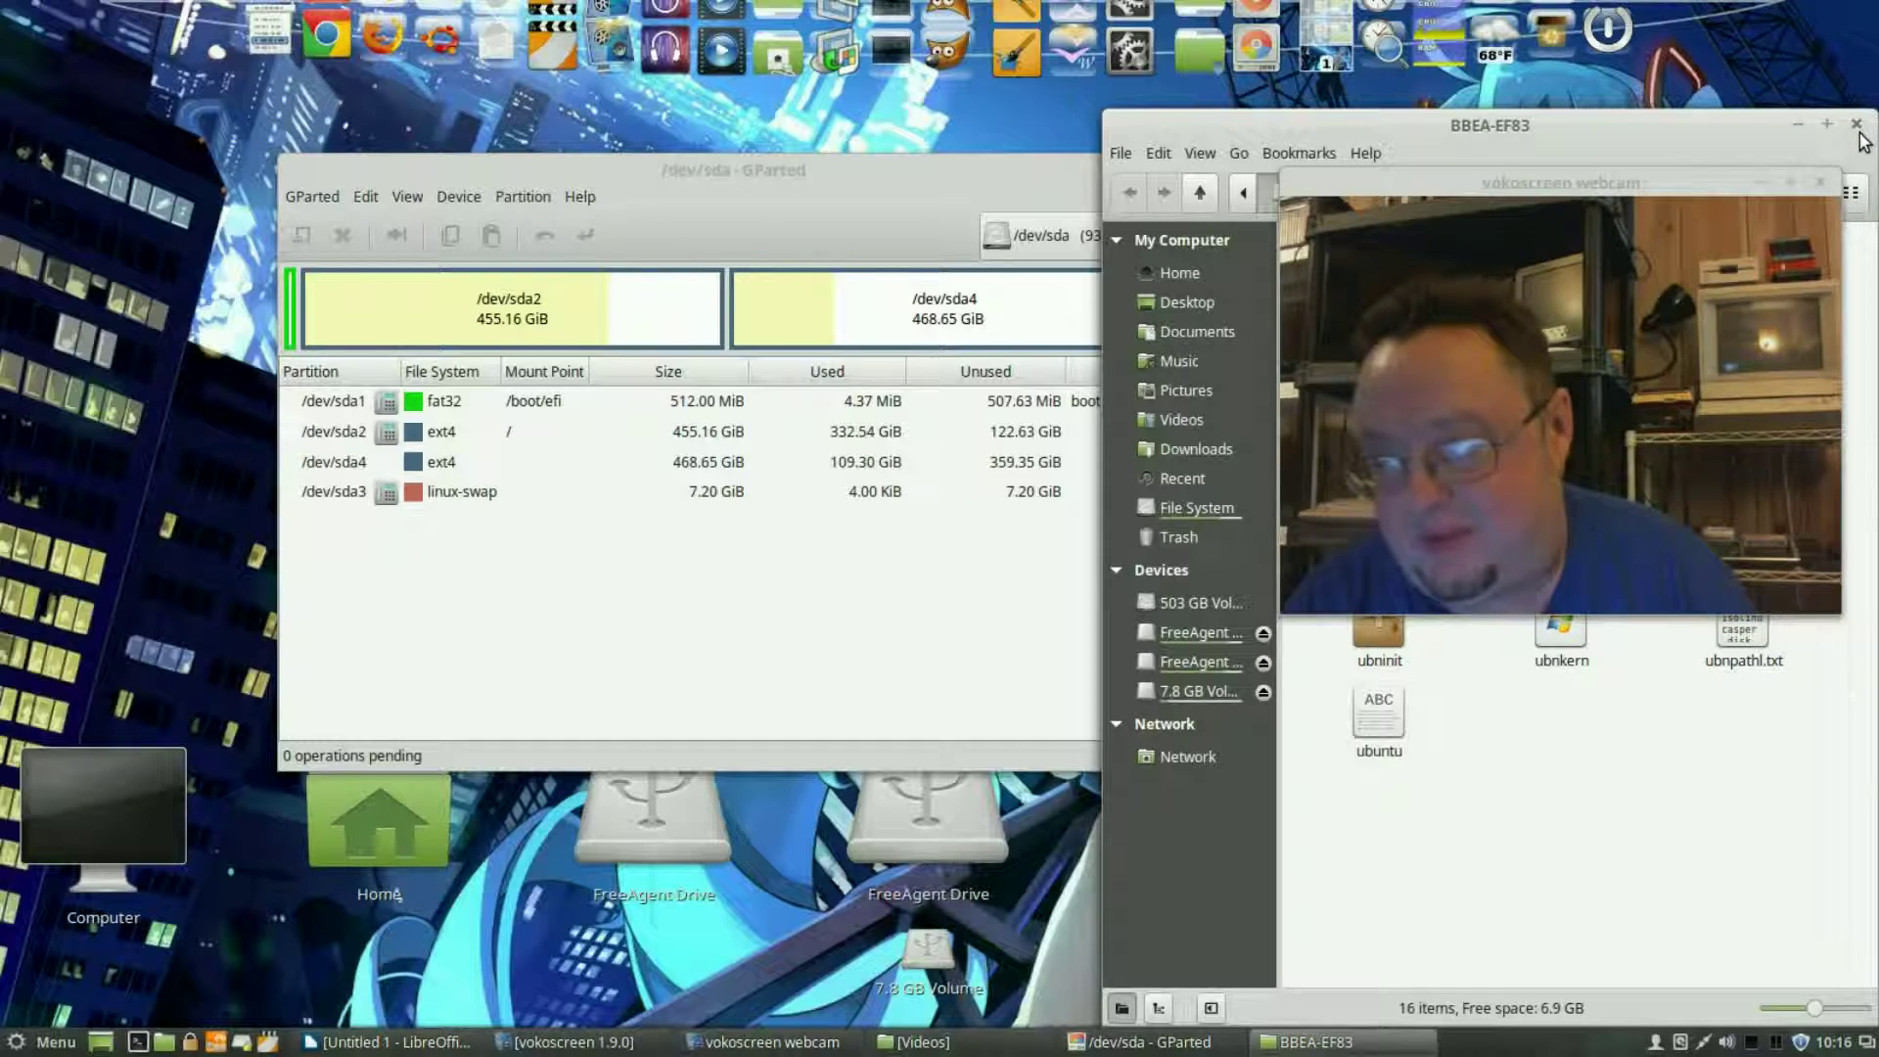
{"action": "mouse_move", "coordinate": [1702, 118]}
{"action": "left_mouse_down"}
{"action": "mouse_move", "coordinate": [914, 117]}
{"action": "mouse_move", "coordinate": [1681, 106]}
{"action": "left_mouse_up"}
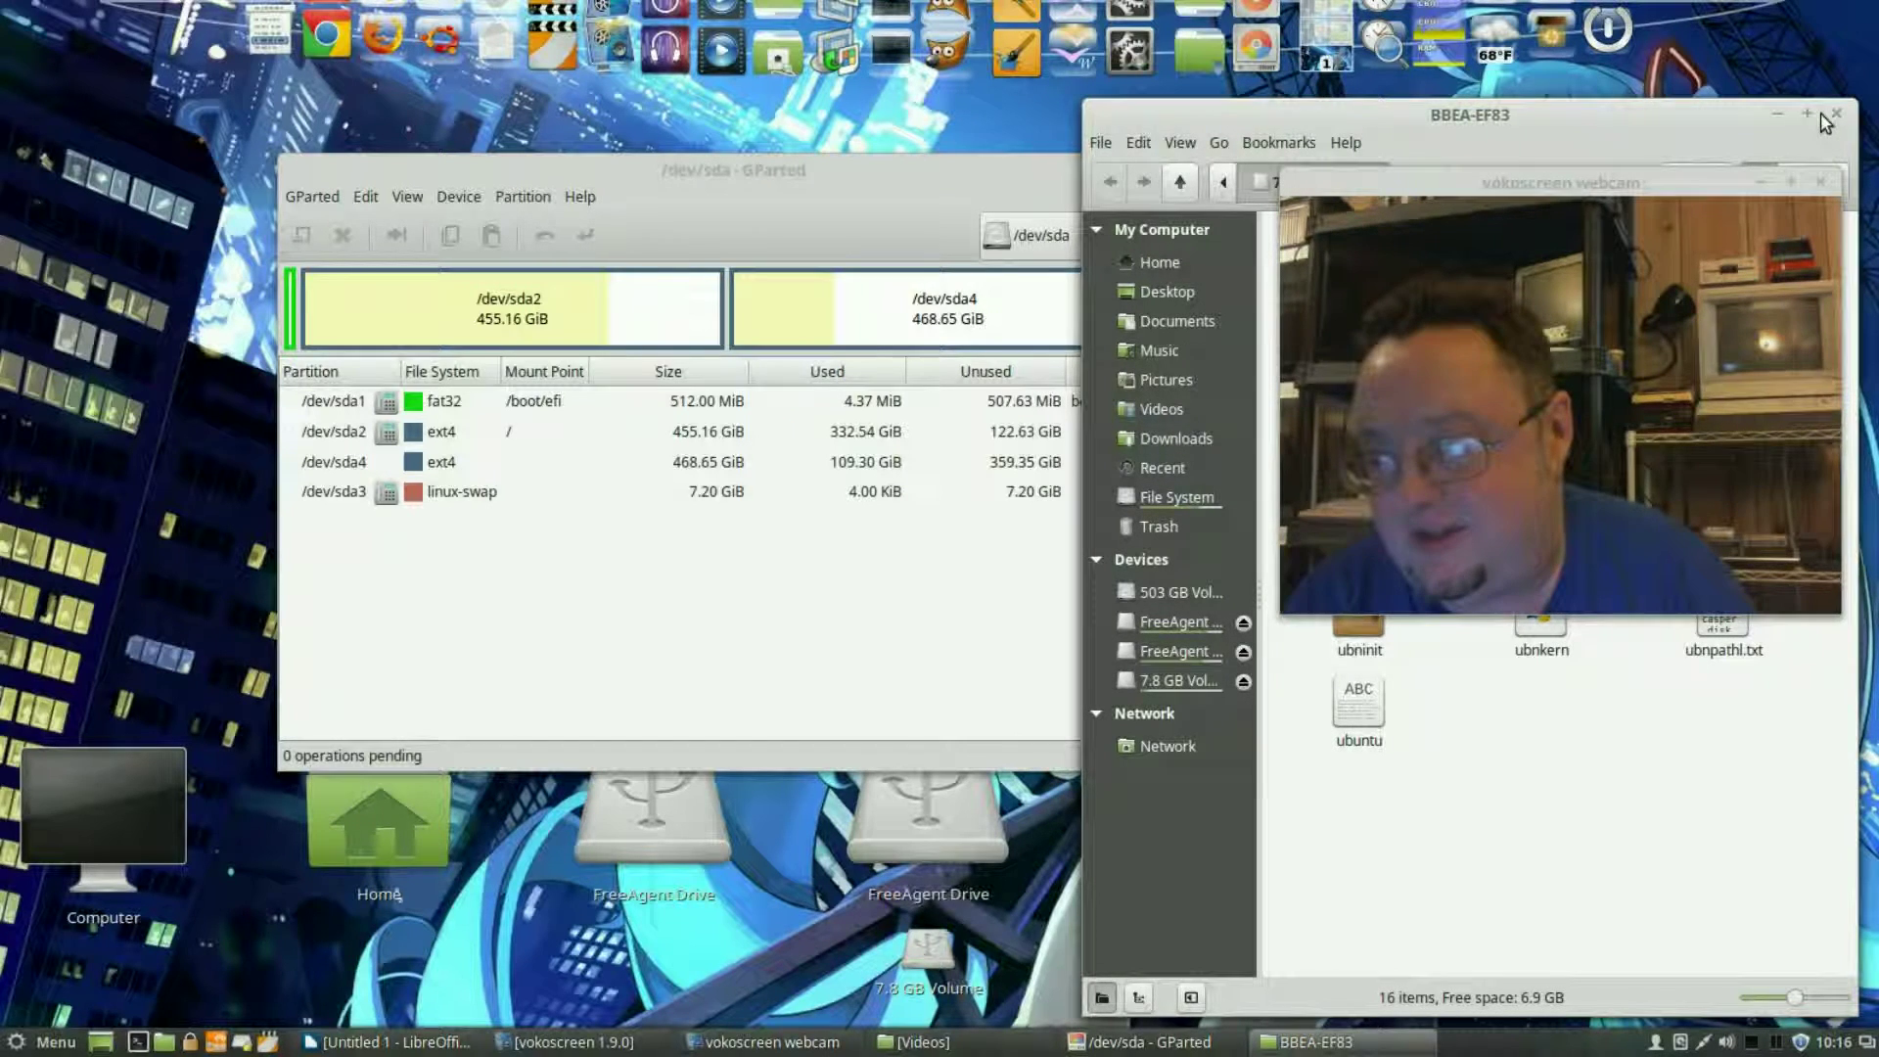
{"action": "left_click", "coordinate": [1837, 114]}
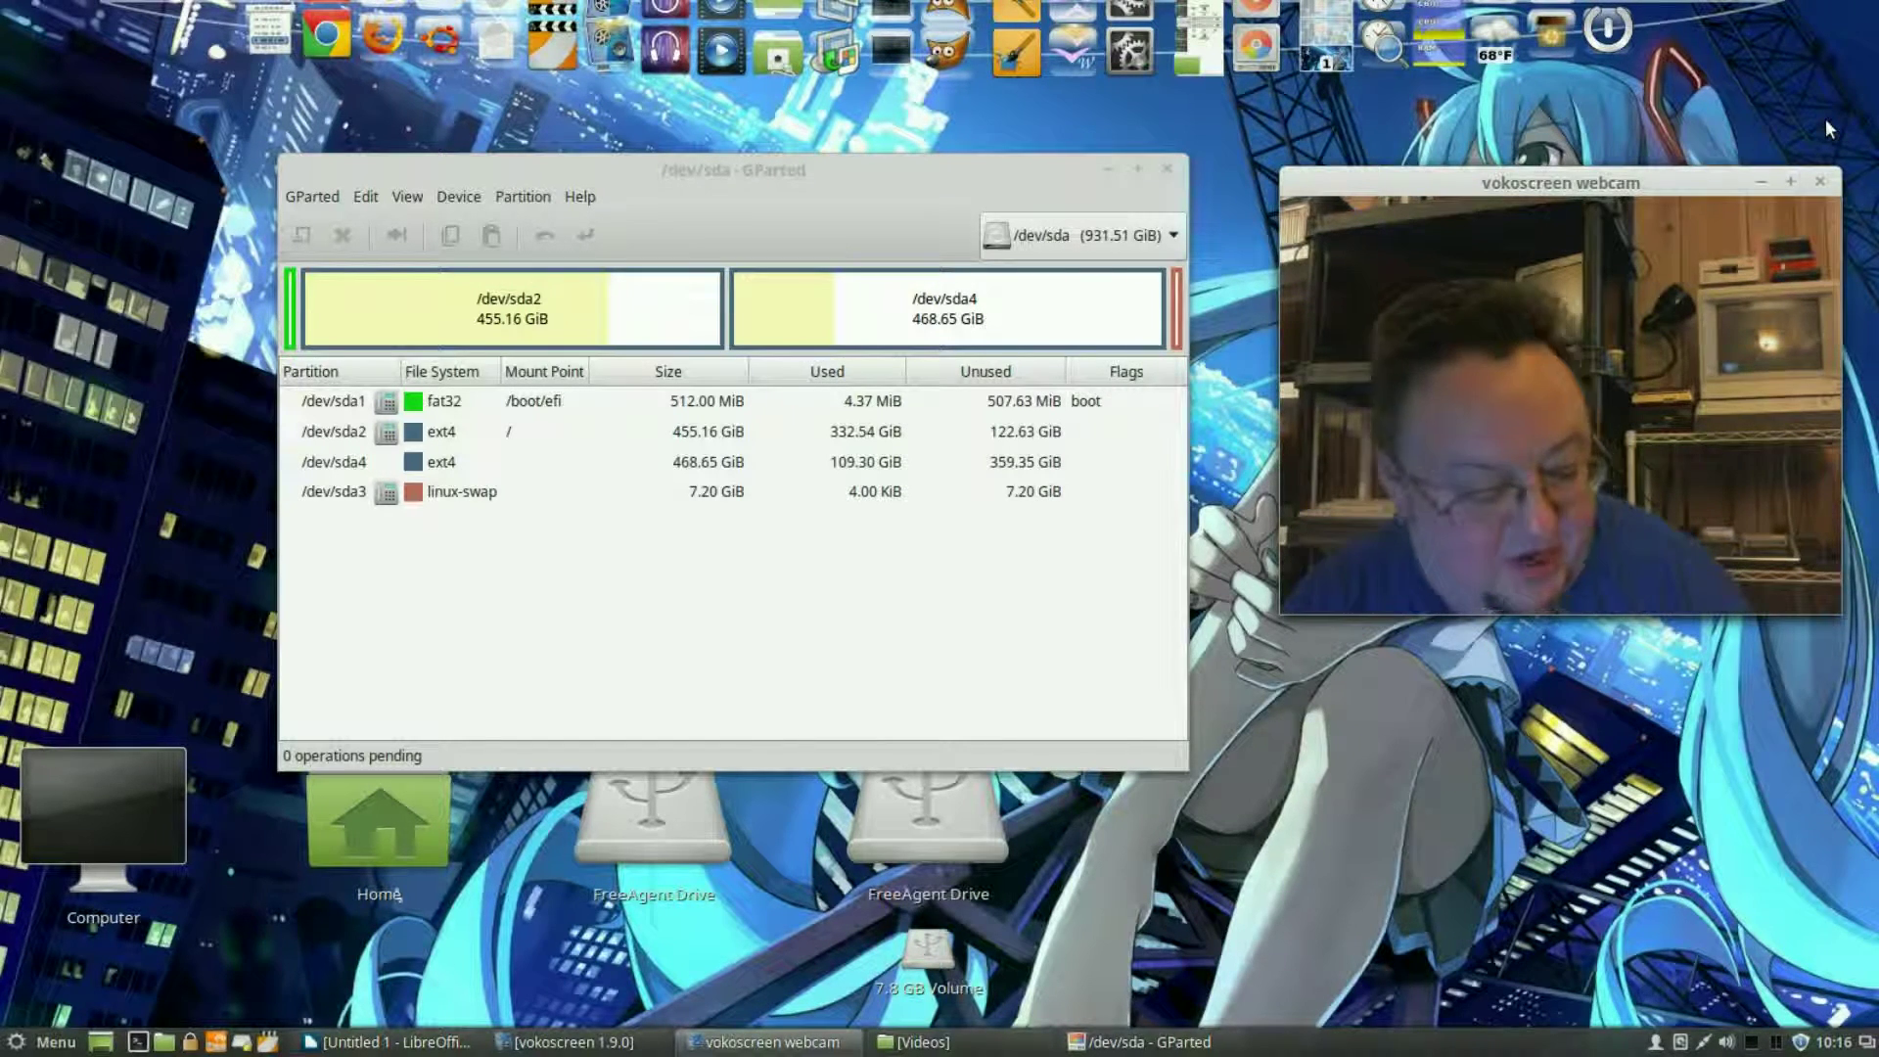
Refresh GParted's devices and select the 7.23 GiB thumb drive /dev/sde.
{"action": "left_click", "coordinate": [327, 196]}
{"action": "mouse_move", "coordinate": [333, 255]}
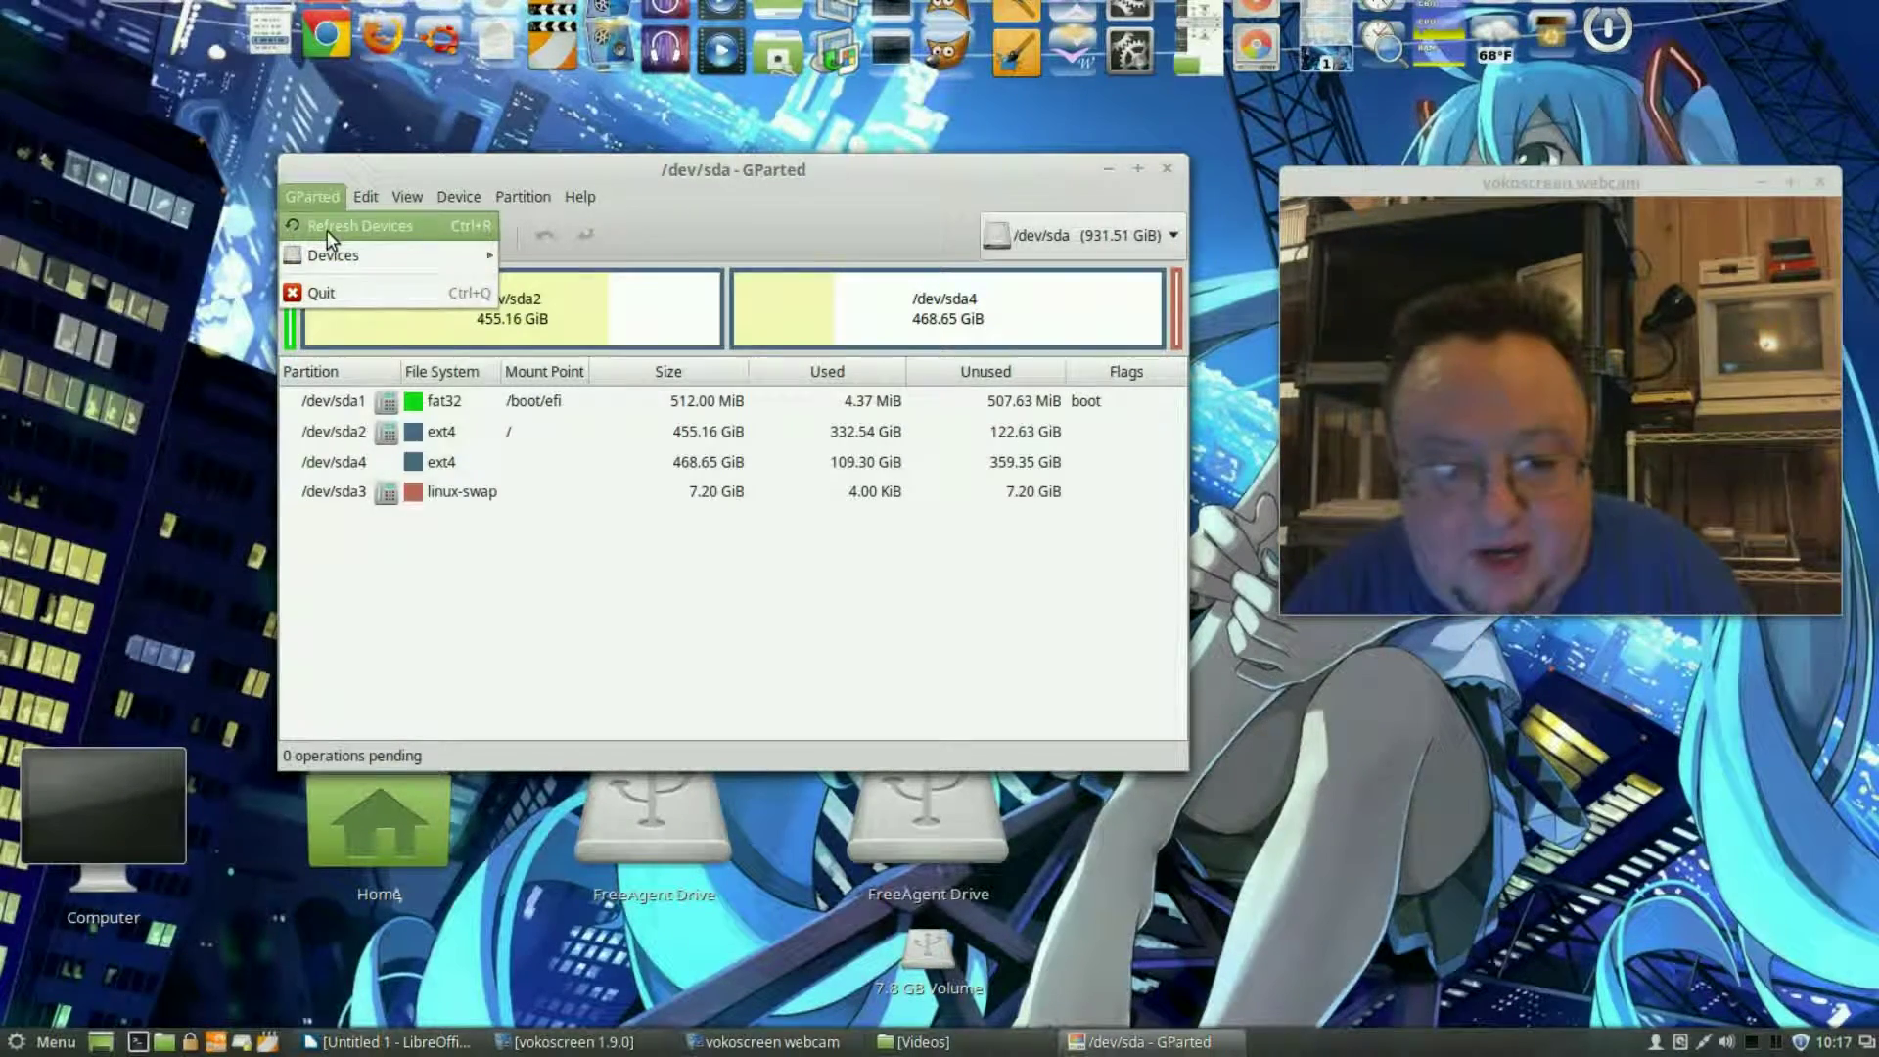
{"action": "left_click", "coordinate": [328, 228]}
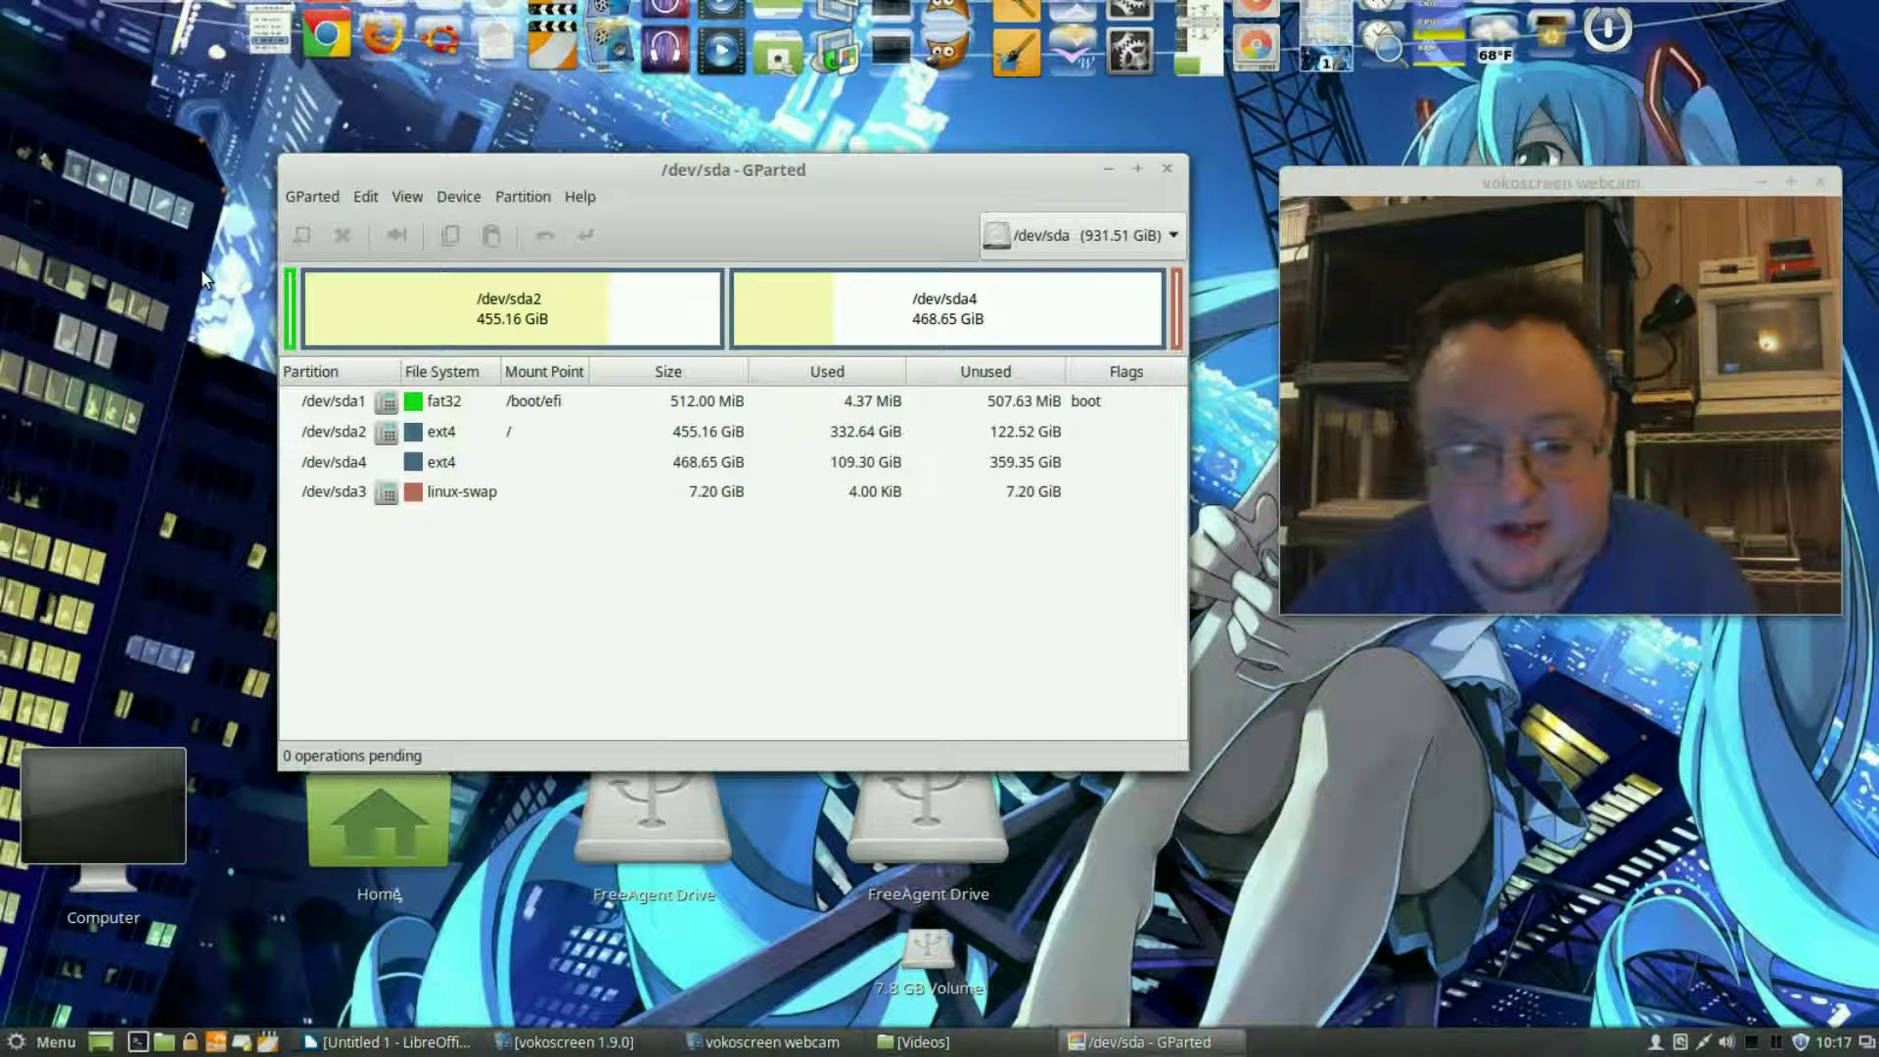
{"action": "left_click", "coordinate": [311, 199]}
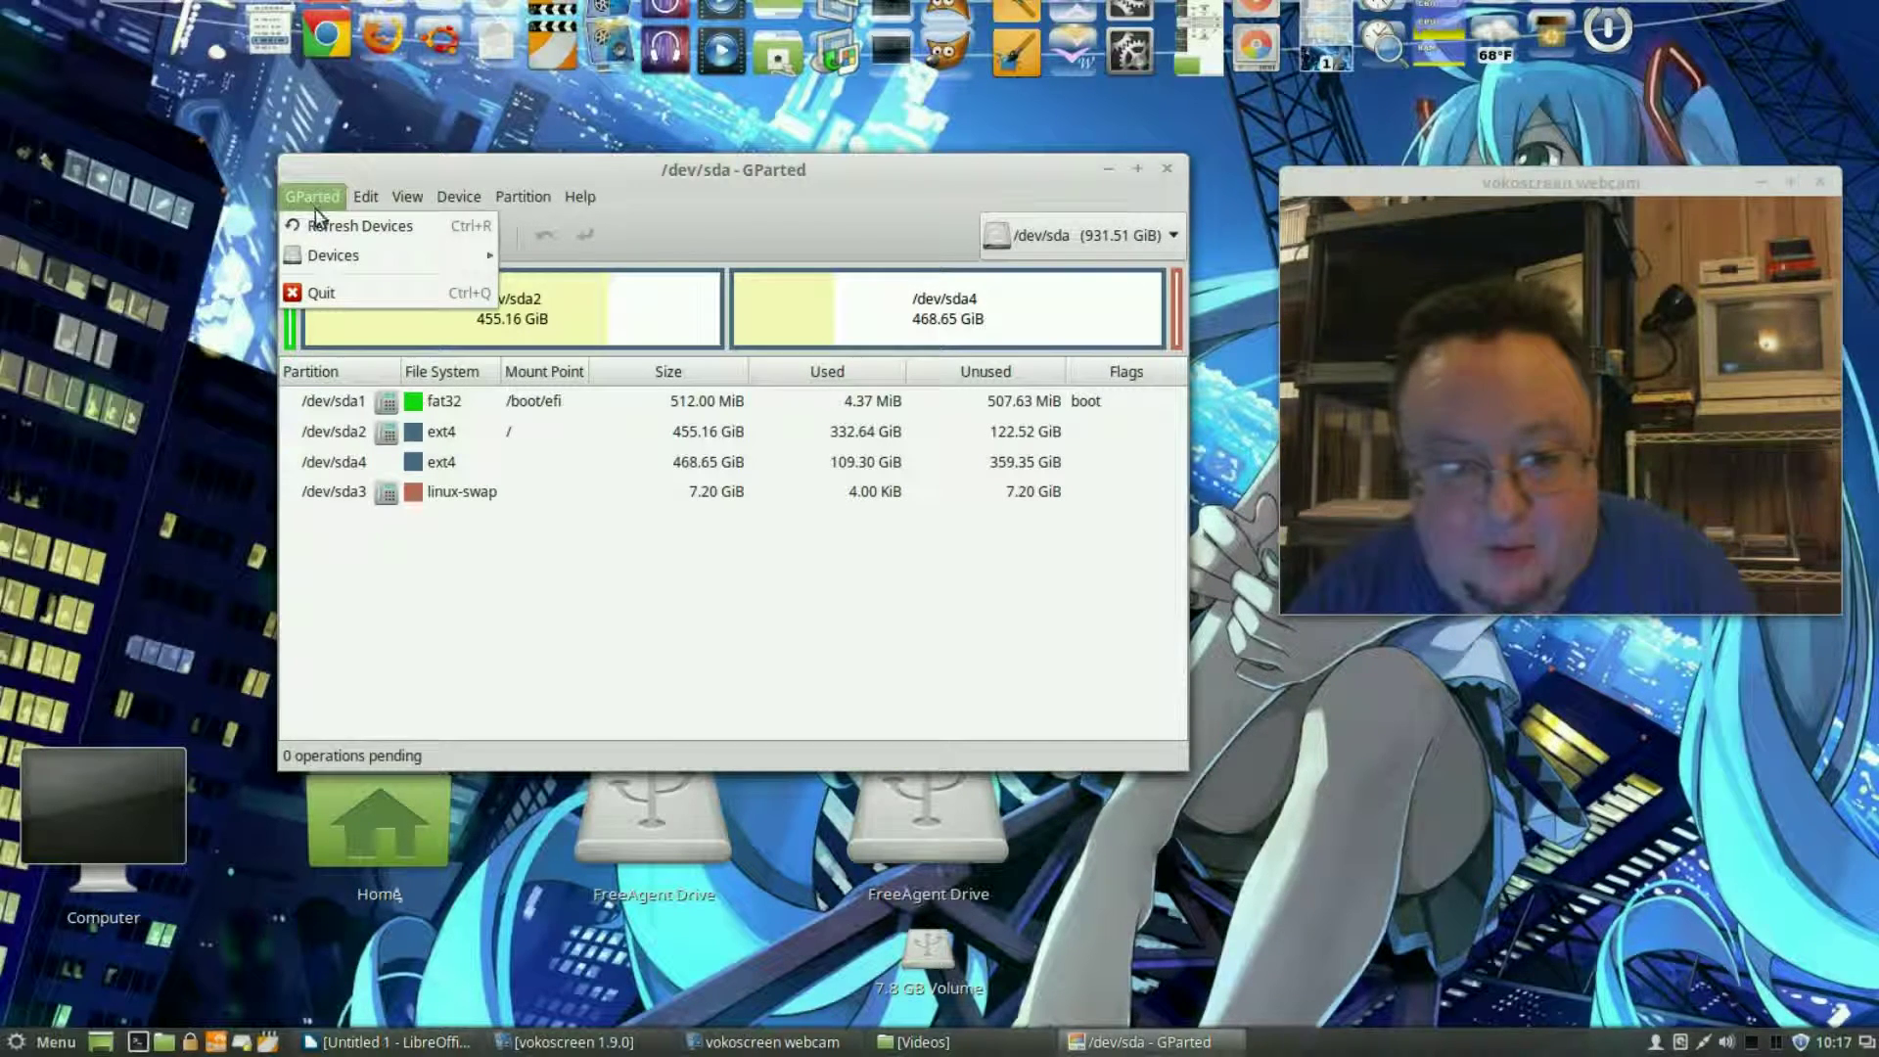
{"action": "mouse_move", "coordinate": [333, 256]}
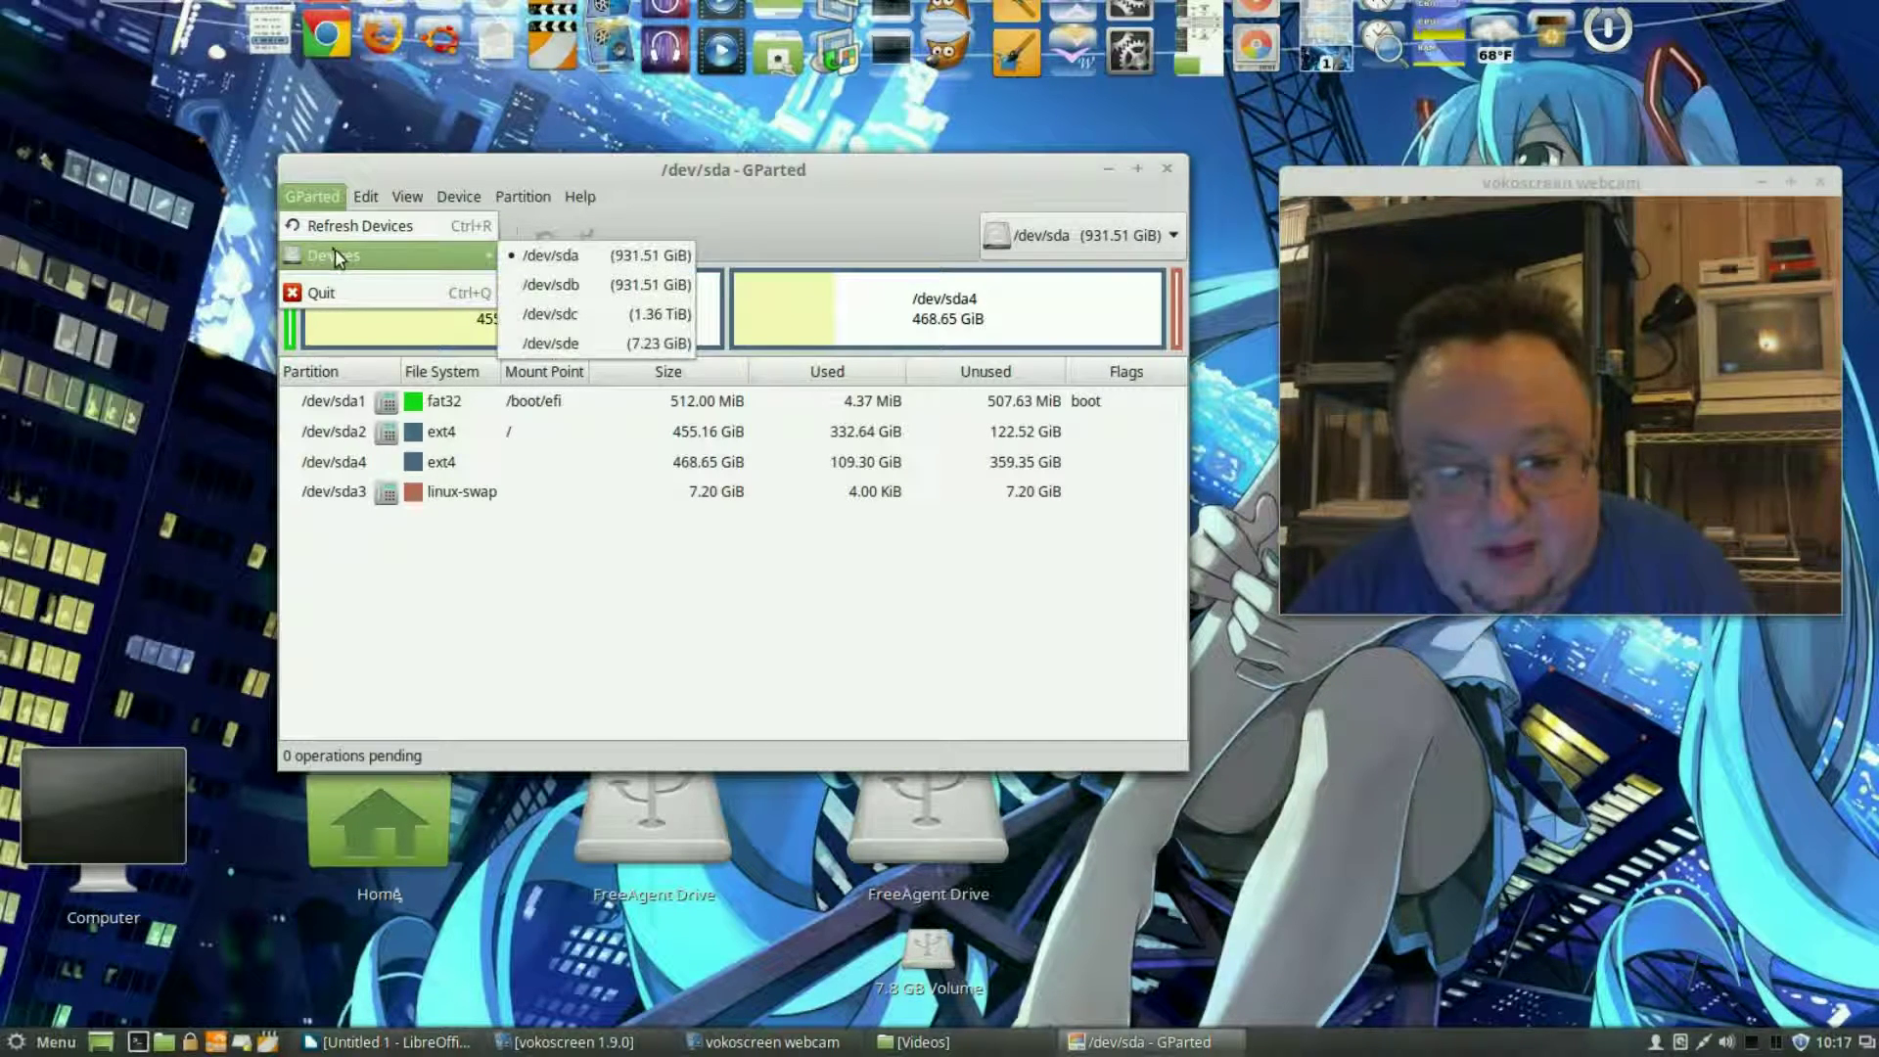
{"action": "left_click", "coordinate": [567, 344]}
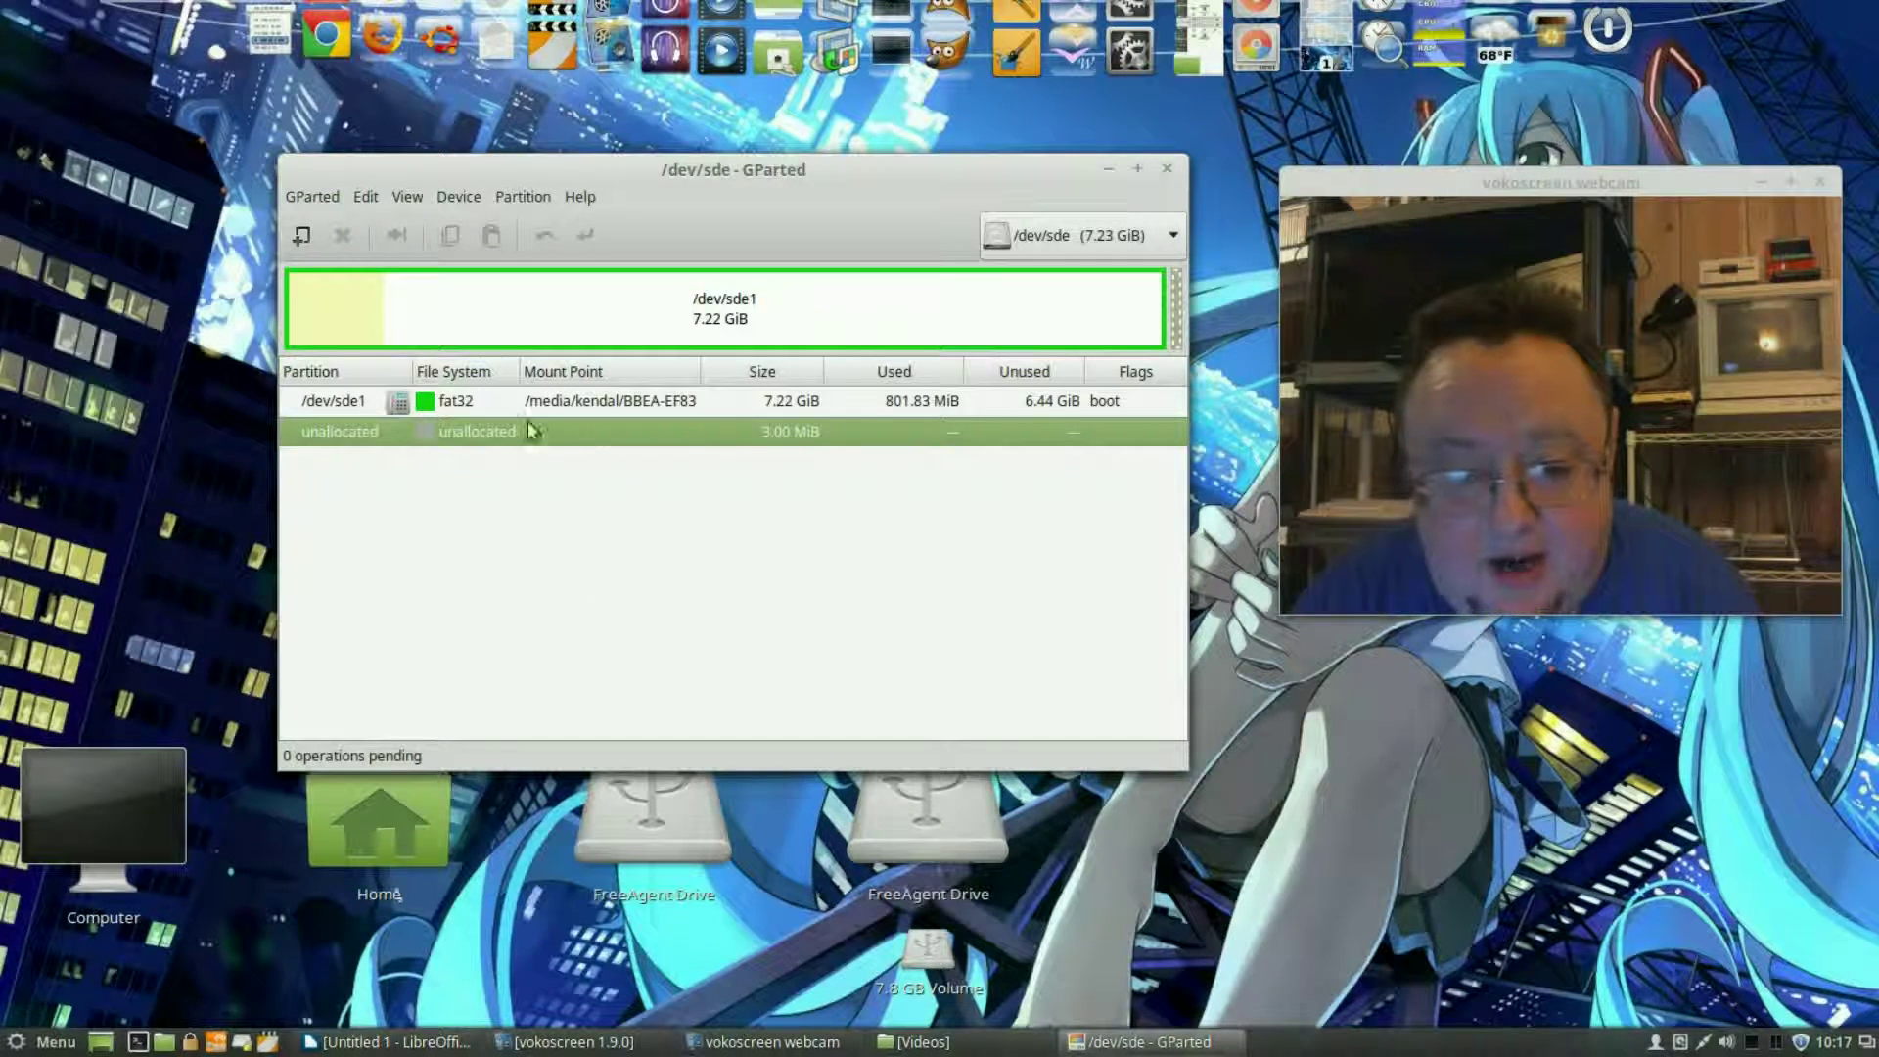
Unmount /dev/sde1, then queue a Format to fat32 operation on it.
{"action": "right_click", "coordinate": [464, 400]}
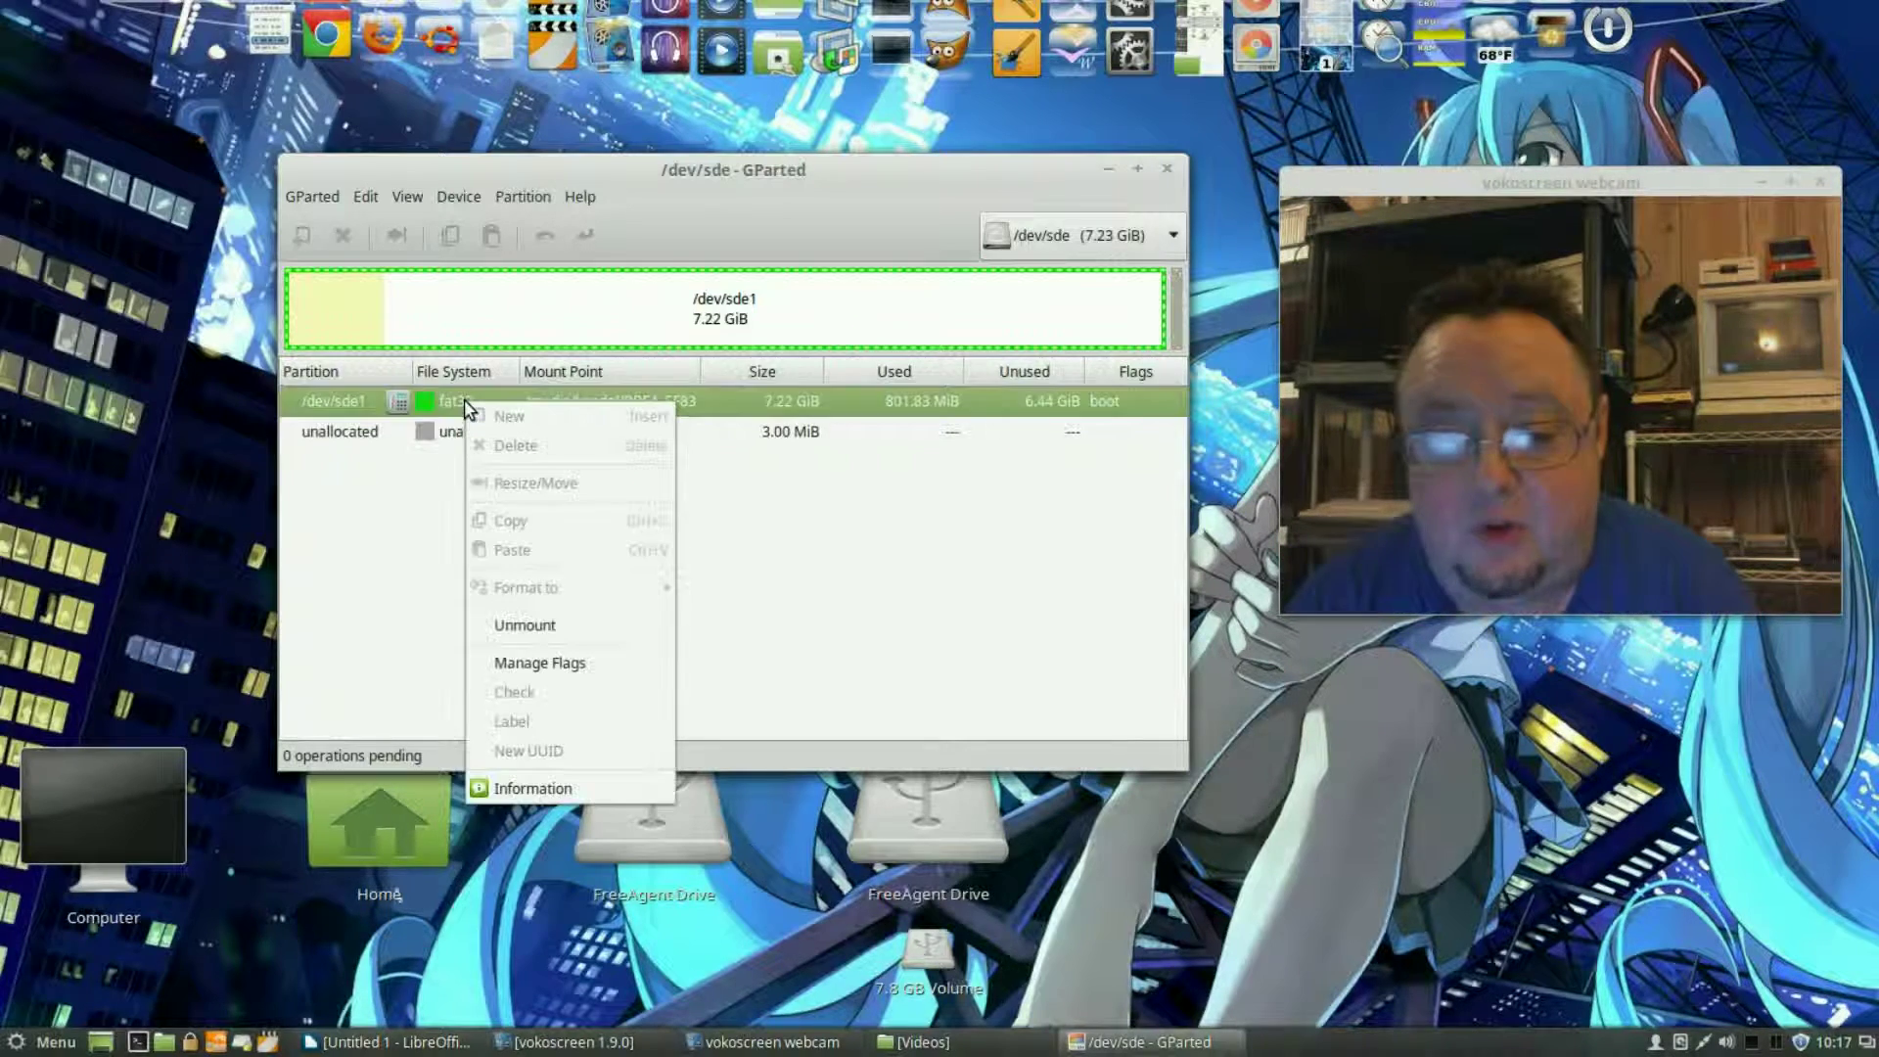
{"action": "left_click", "coordinate": [520, 626]}
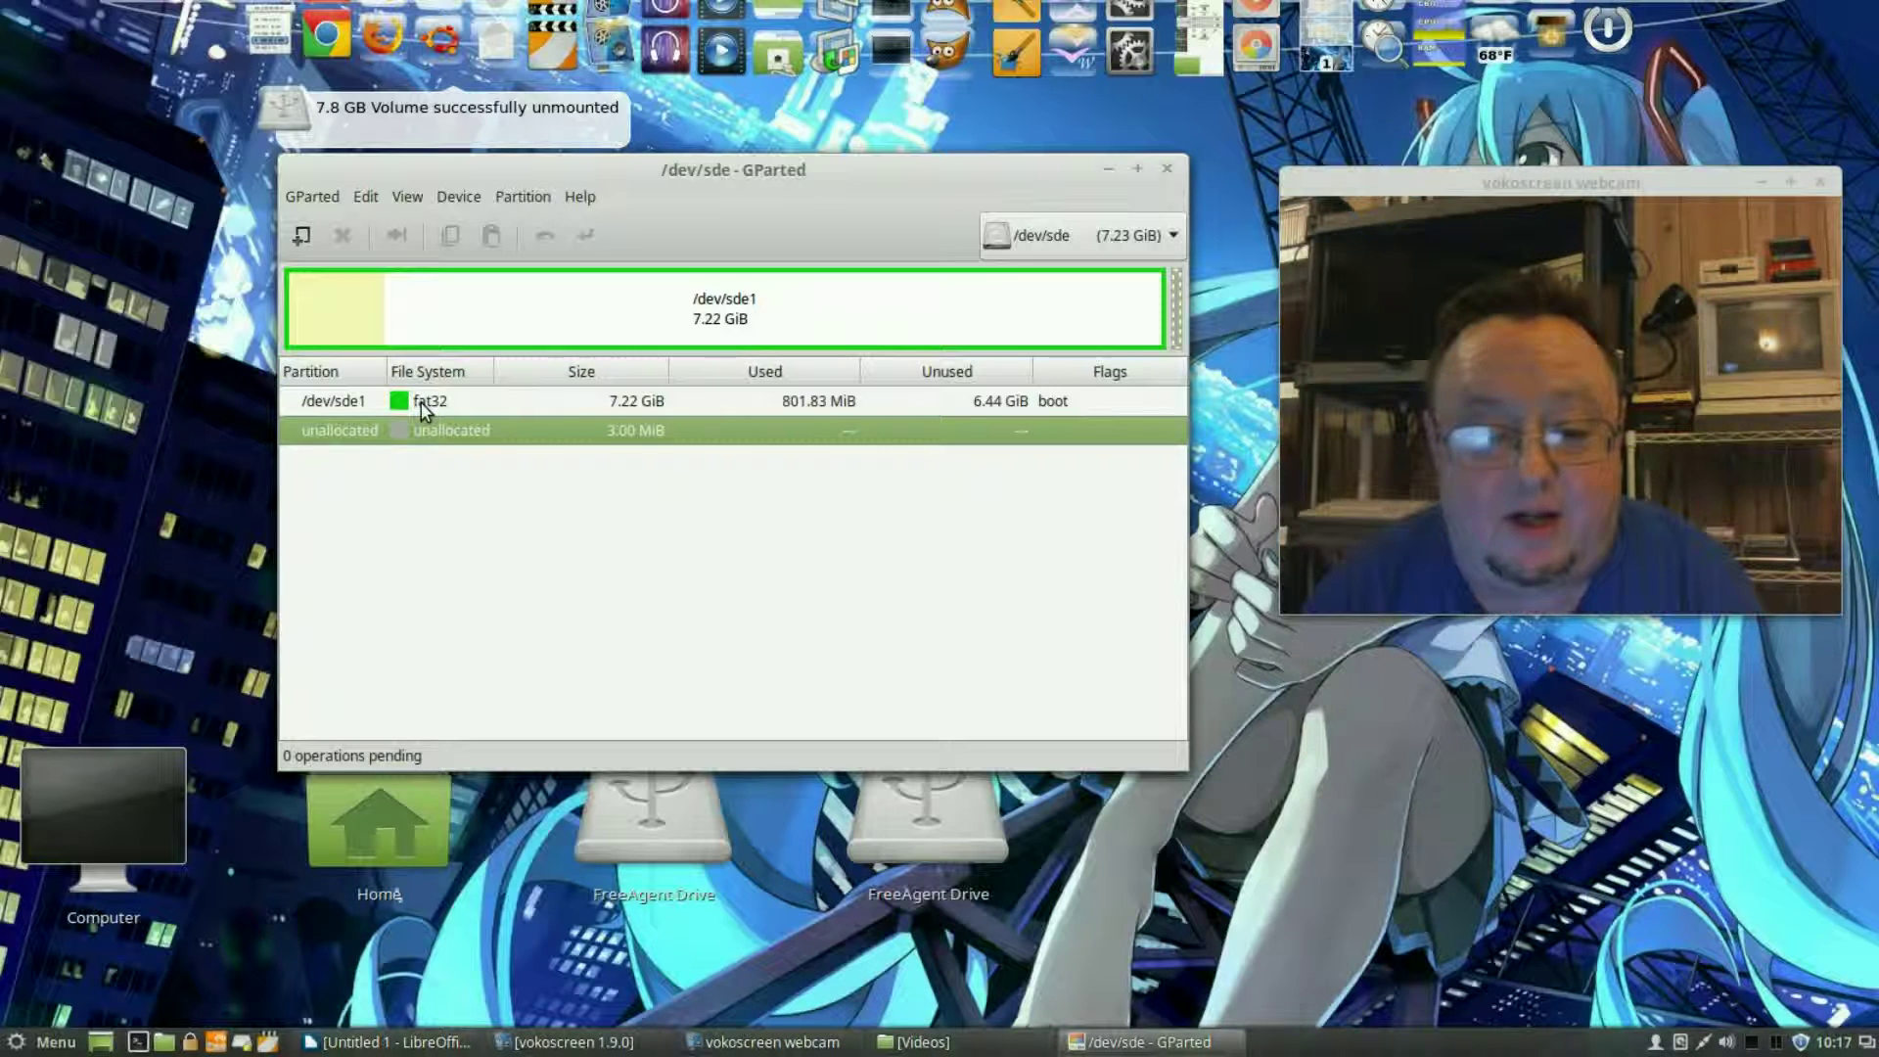
{"action": "right_click", "coordinate": [422, 403]}
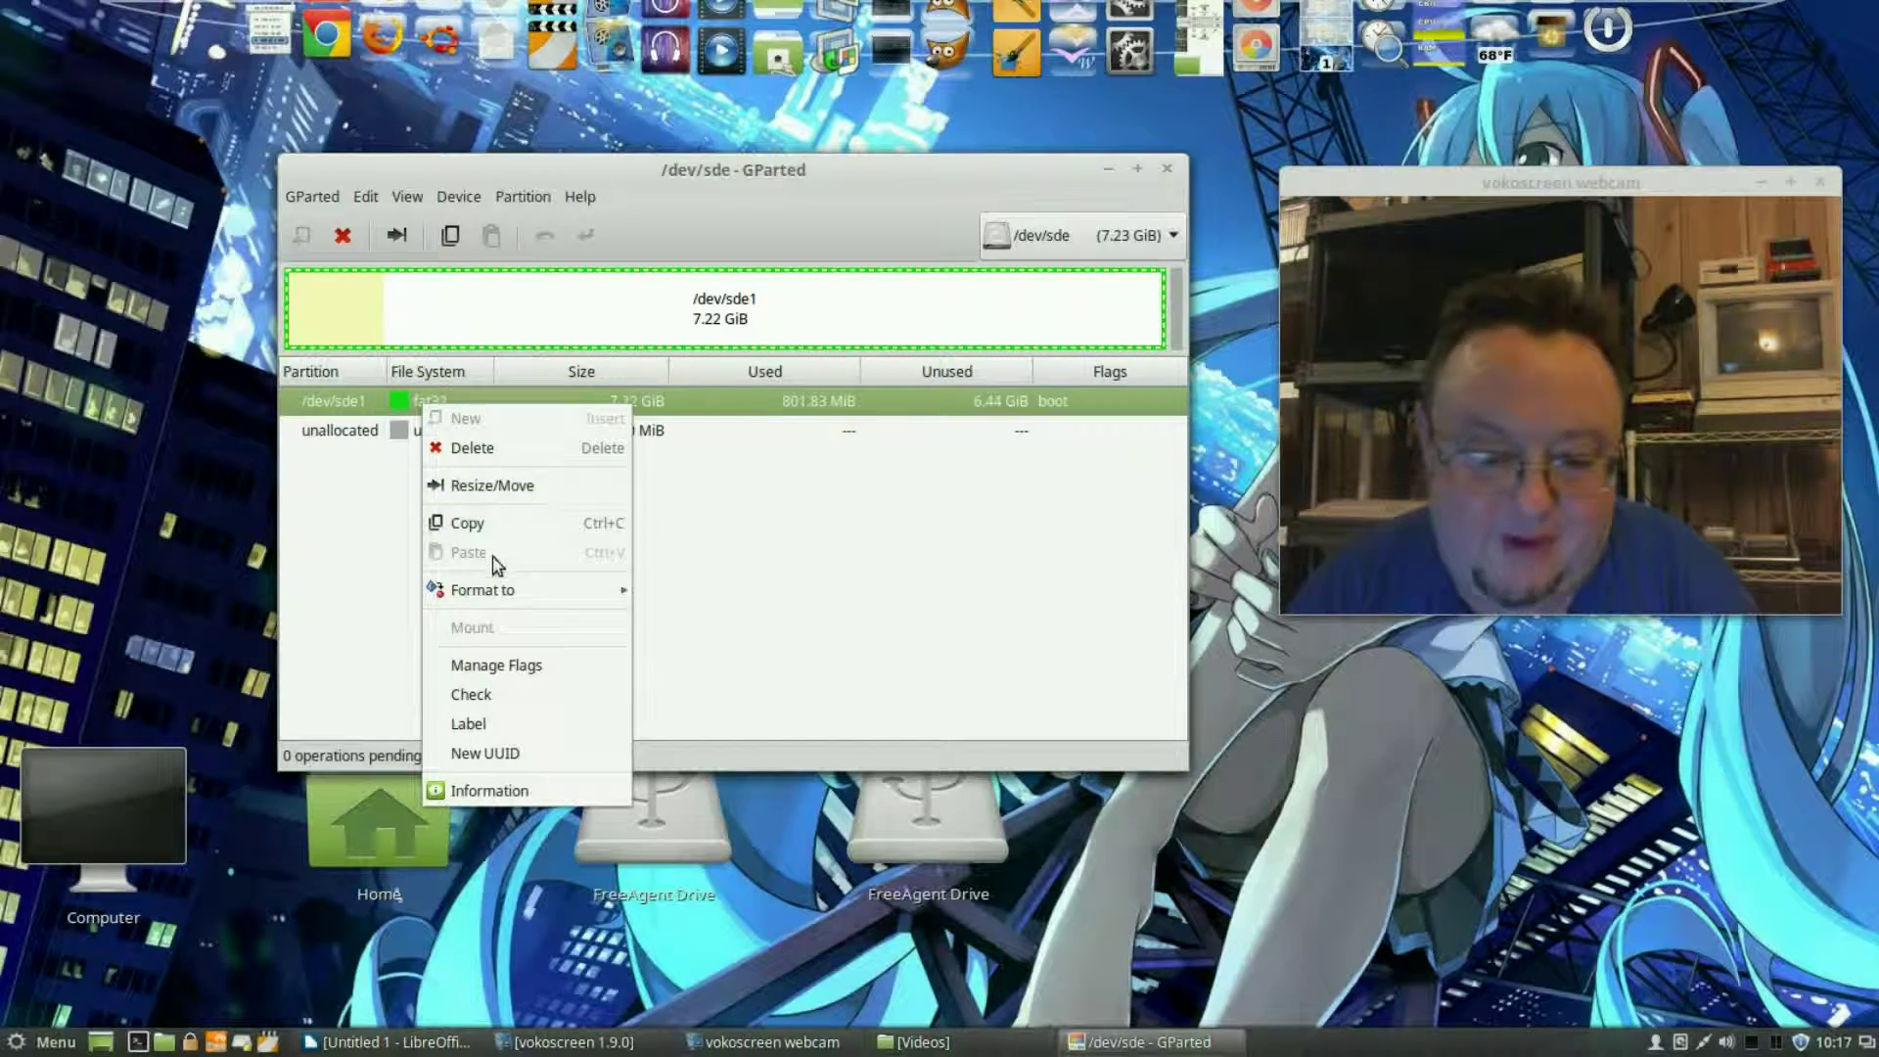
{"action": "mouse_move", "coordinate": [489, 595]}
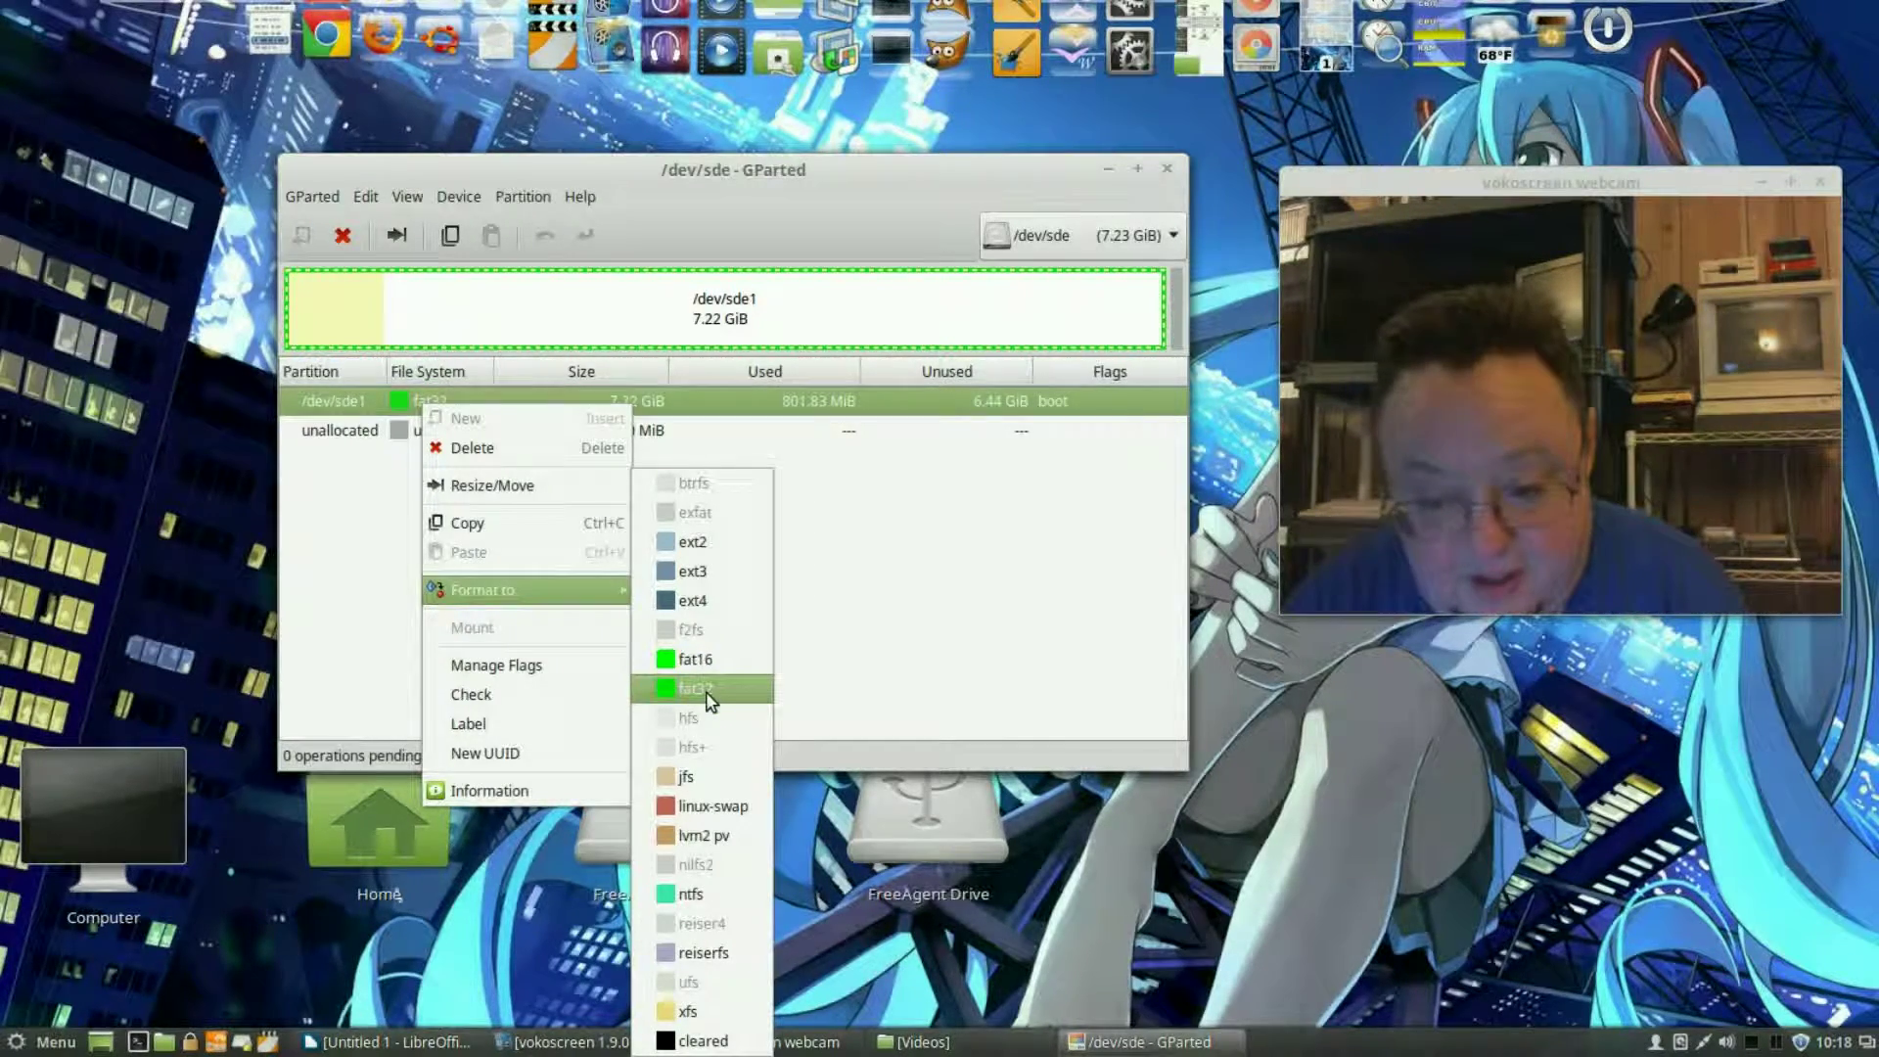
{"action": "left_click", "coordinate": [695, 689]}
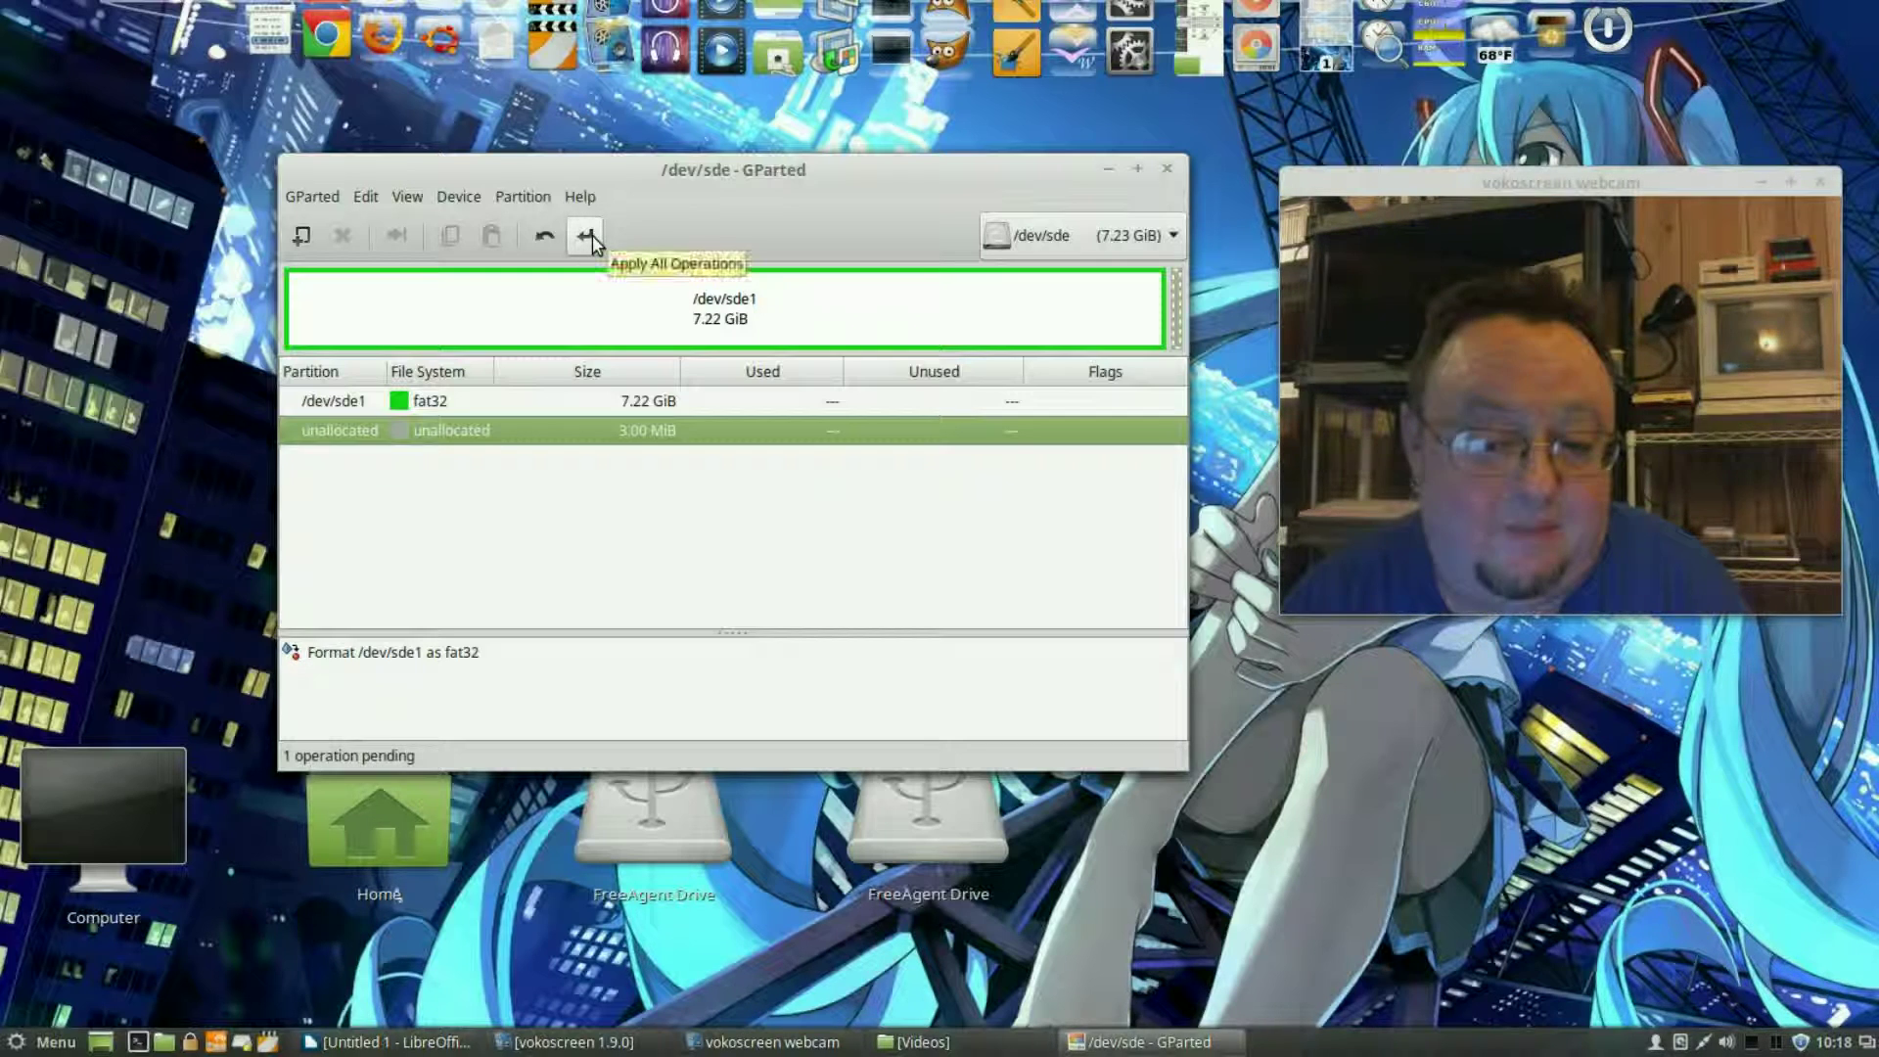
Apply the pending fat32 format despite the data-loss warning, review details, and close the report.
{"action": "left_click", "coordinate": [588, 236]}
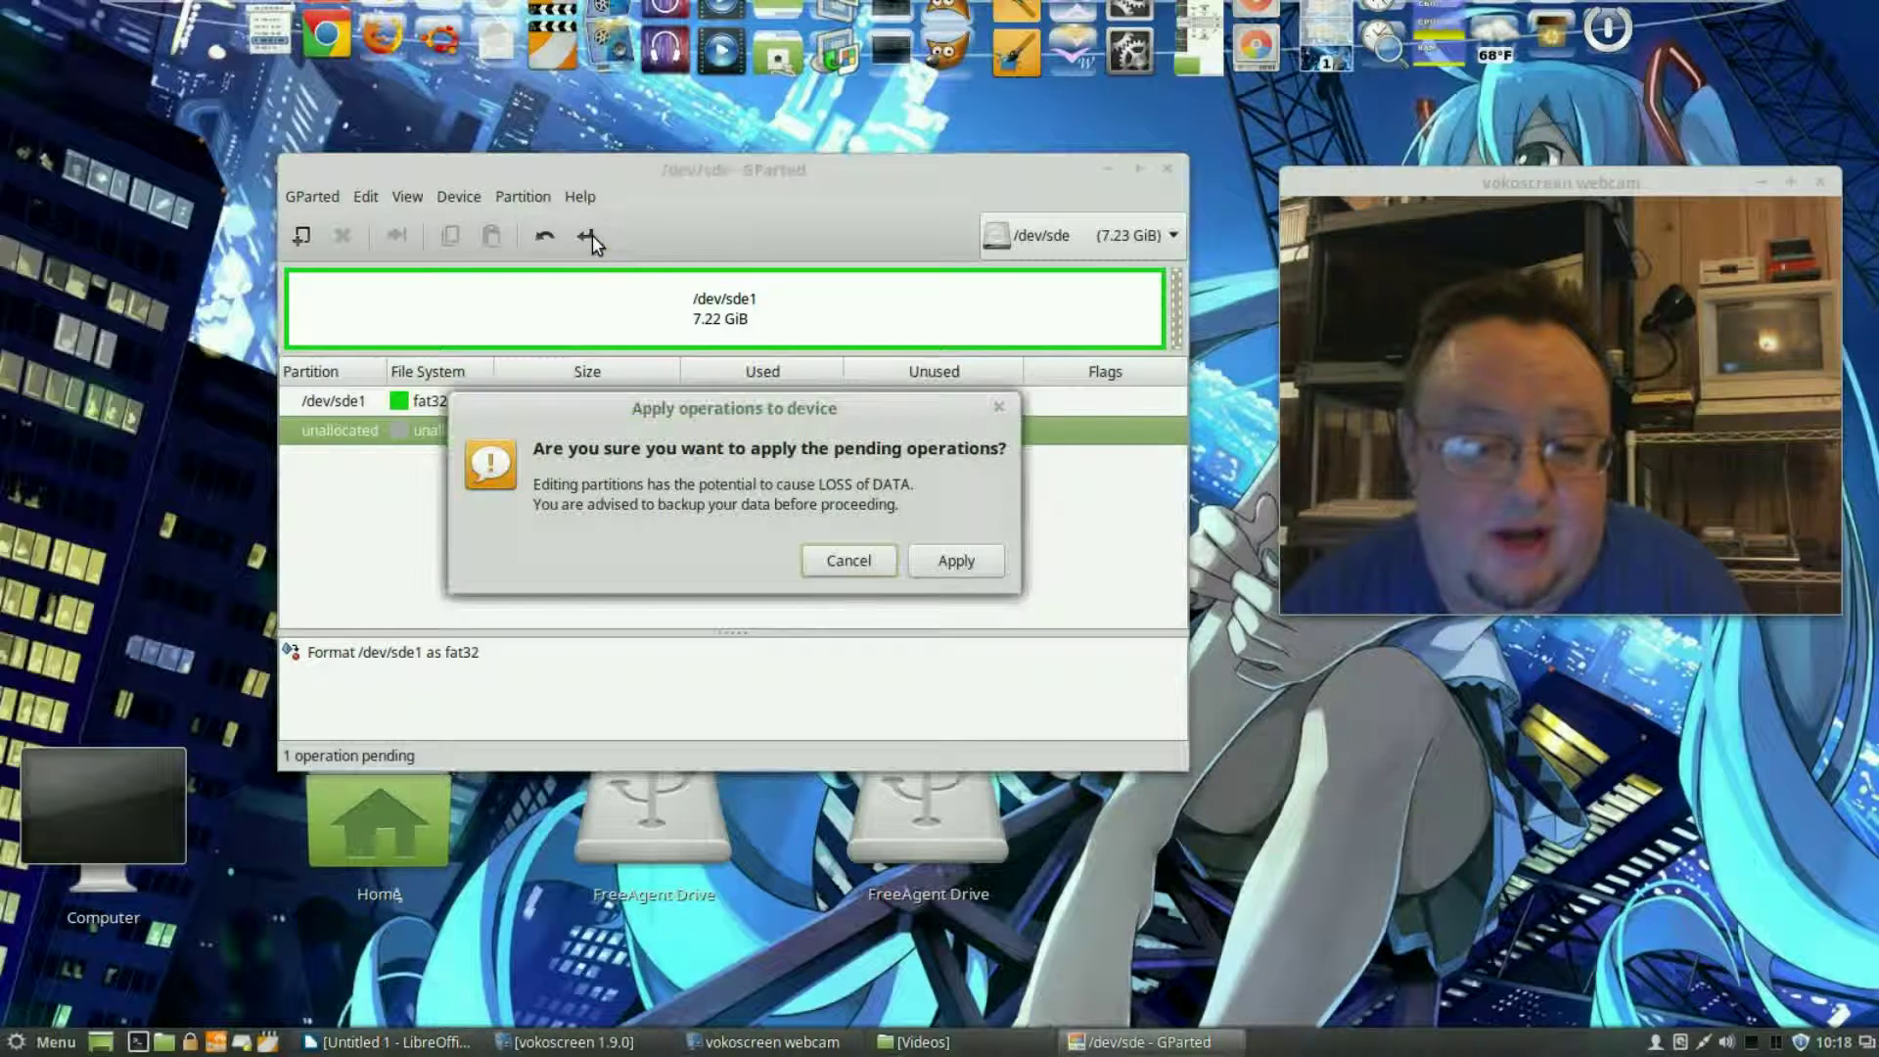
{"action": "left_click", "coordinate": [949, 568]}
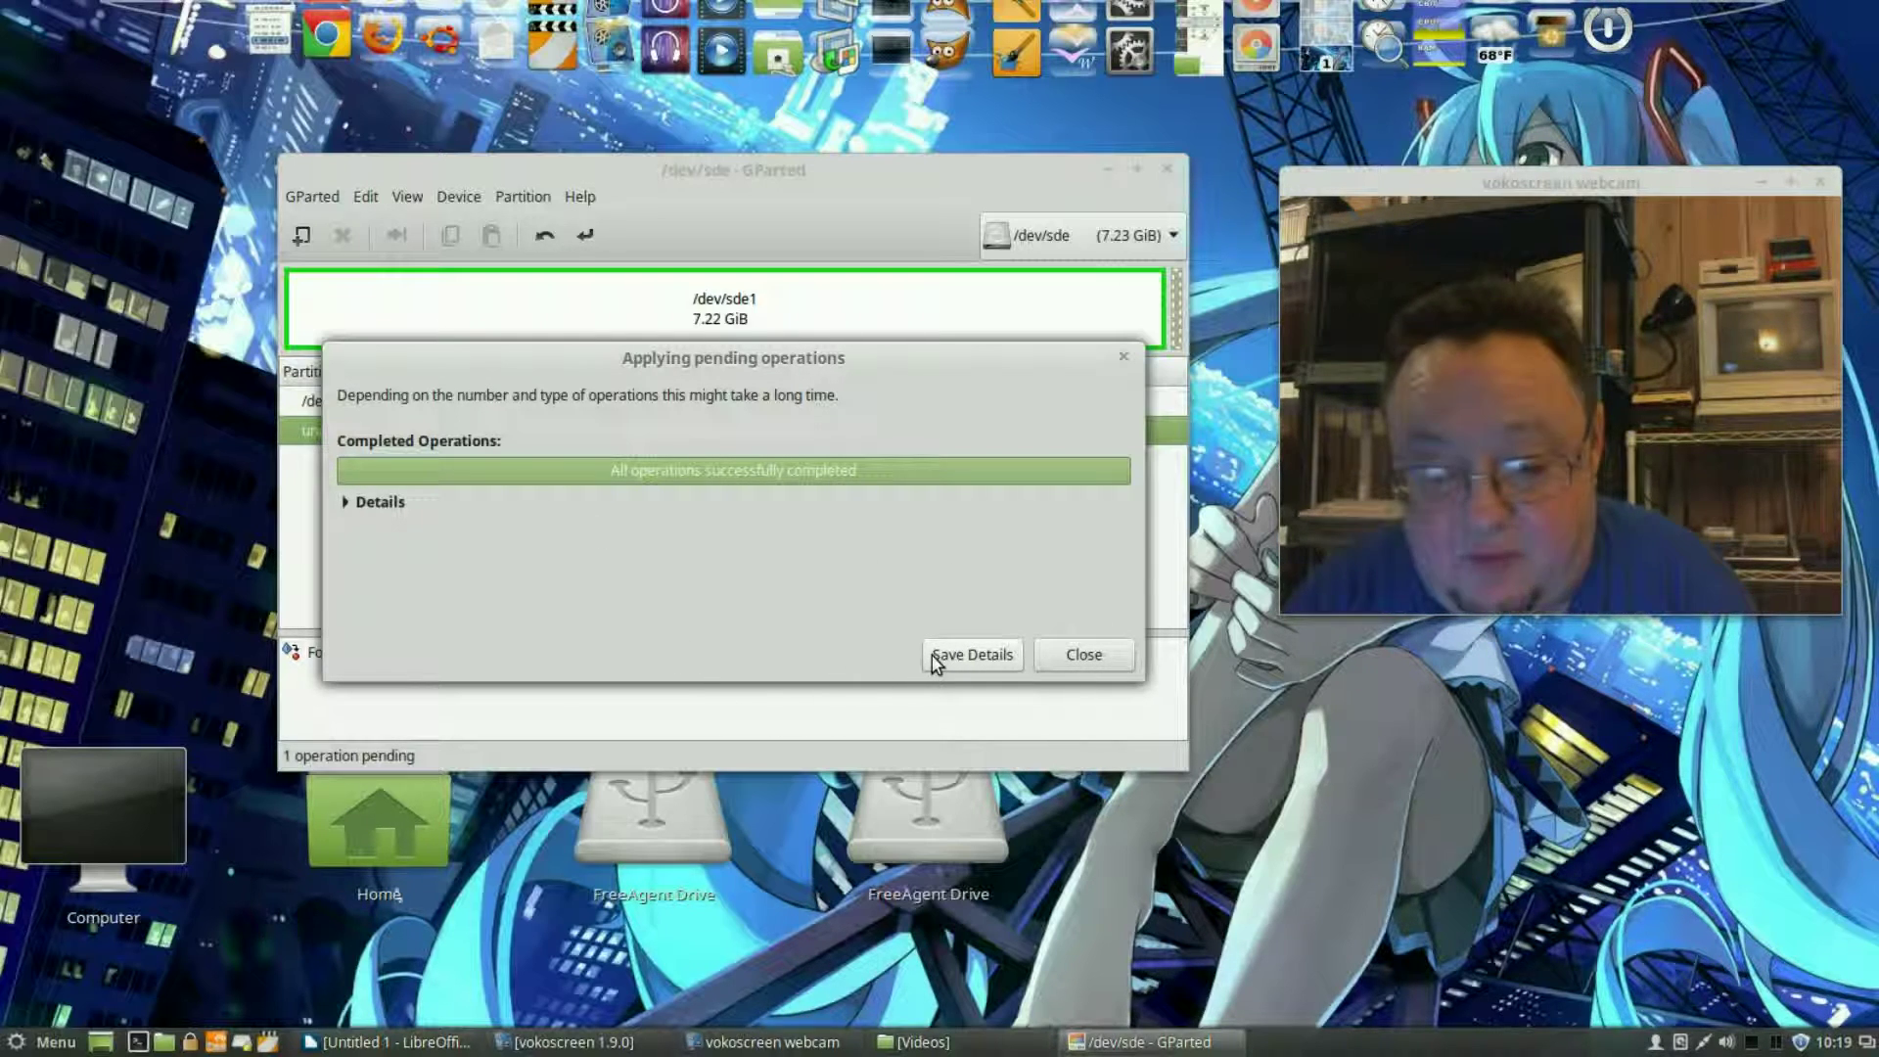
{"action": "left_click", "coordinate": [365, 503]}
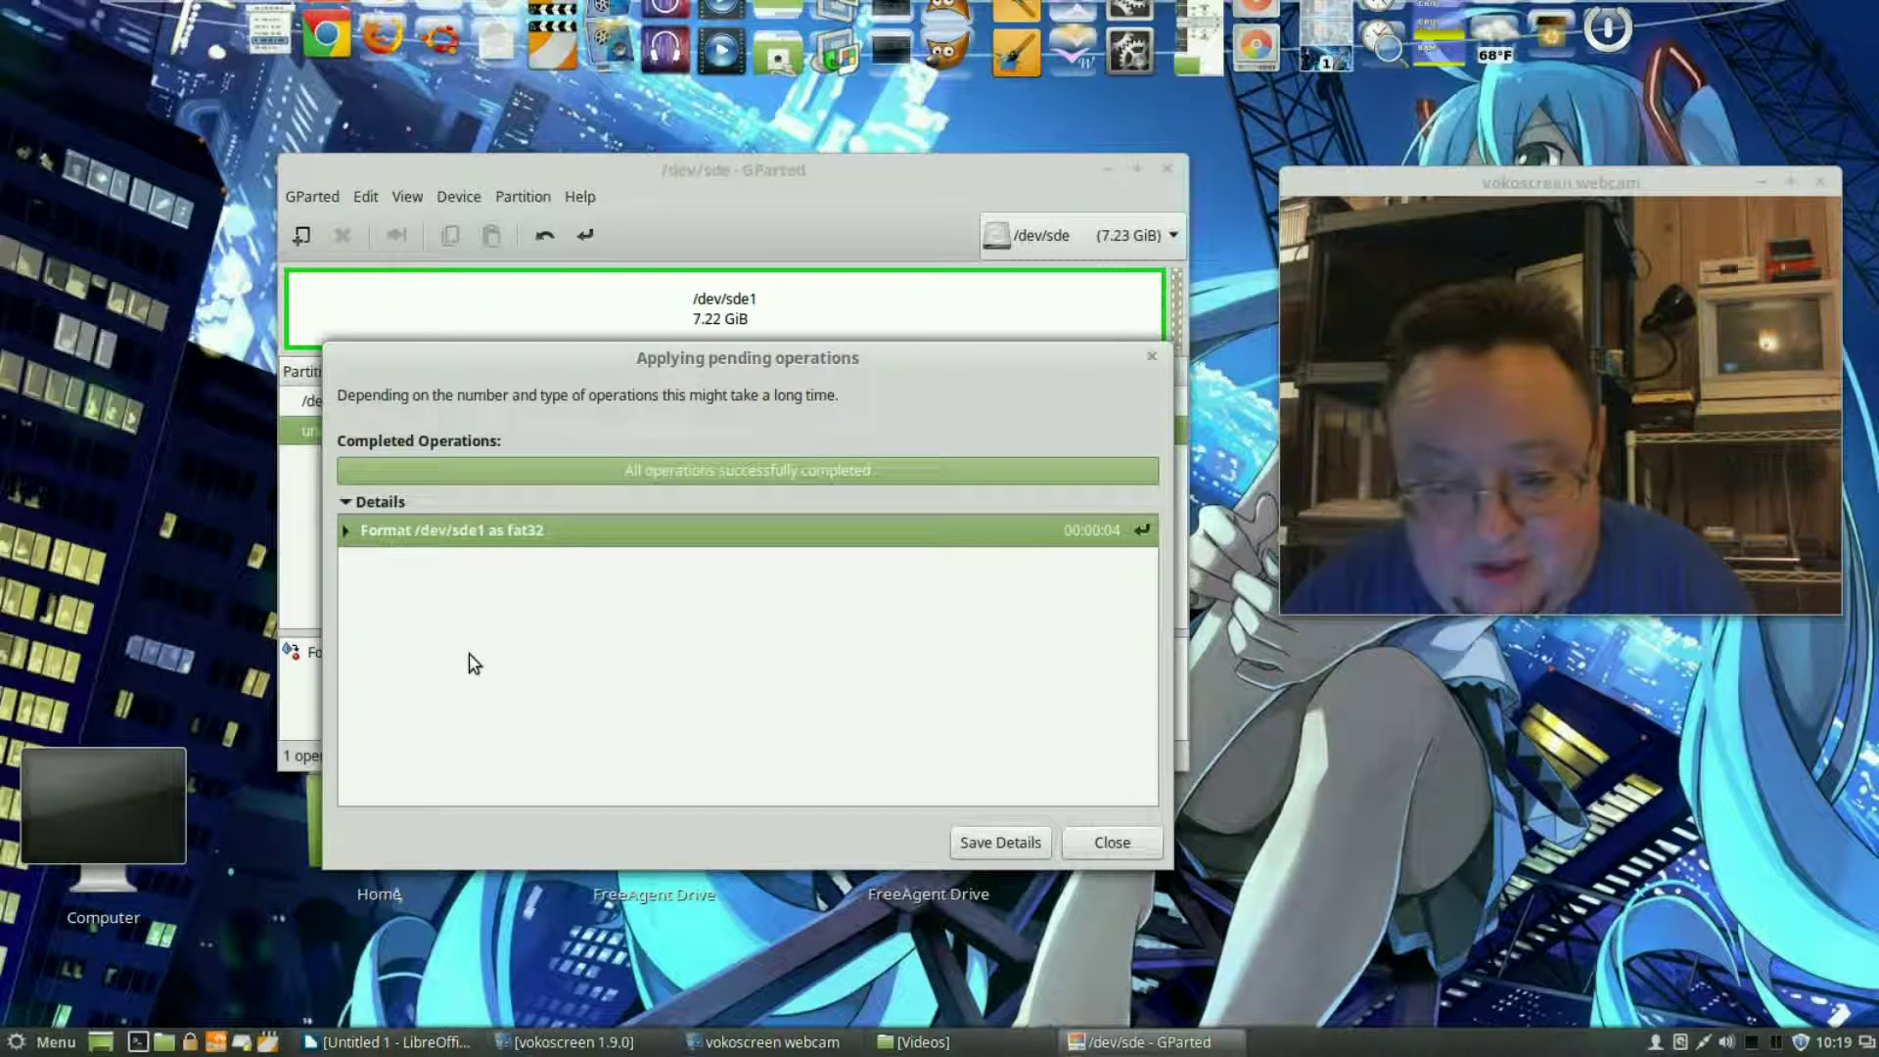
{"action": "left_click", "coordinate": [1076, 844]}
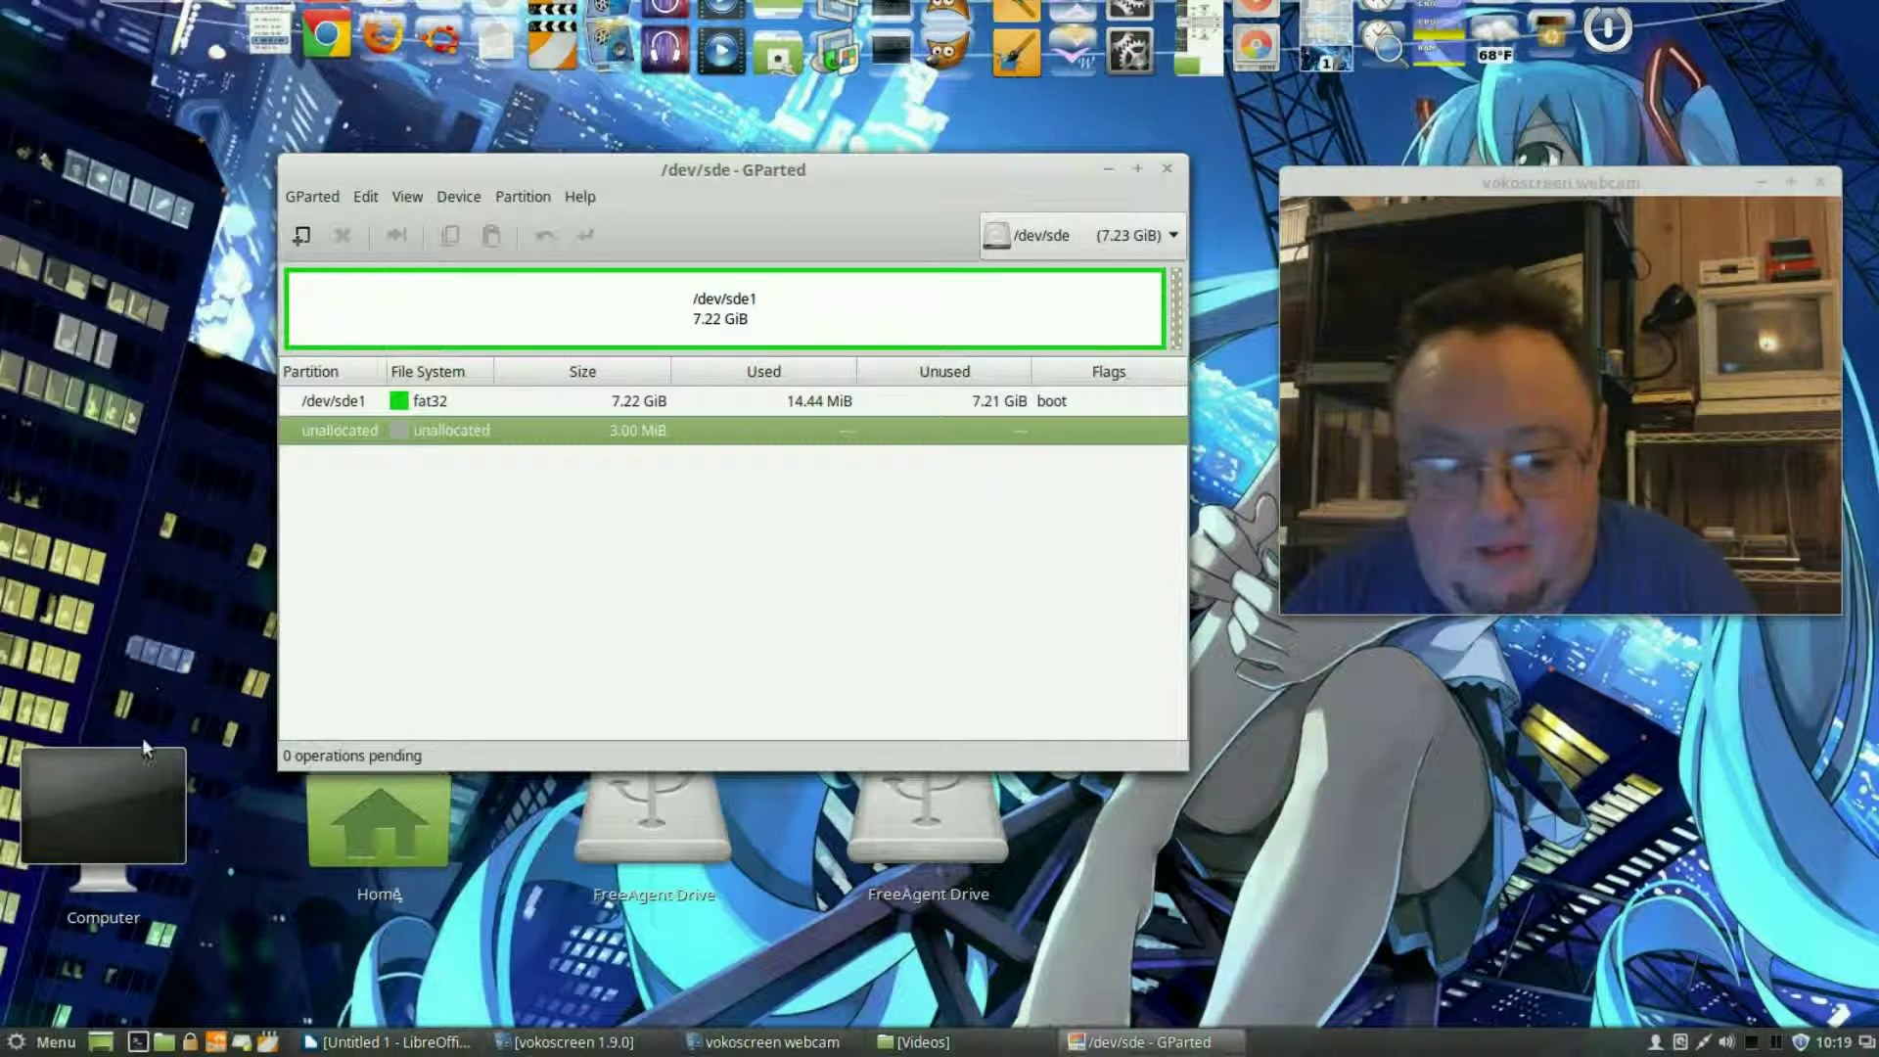
Open Home, confirm the 7.8 GB Volume shows 0 items with 7.7 GB free, then close it.
{"action": "double_click", "coordinate": [426, 806]}
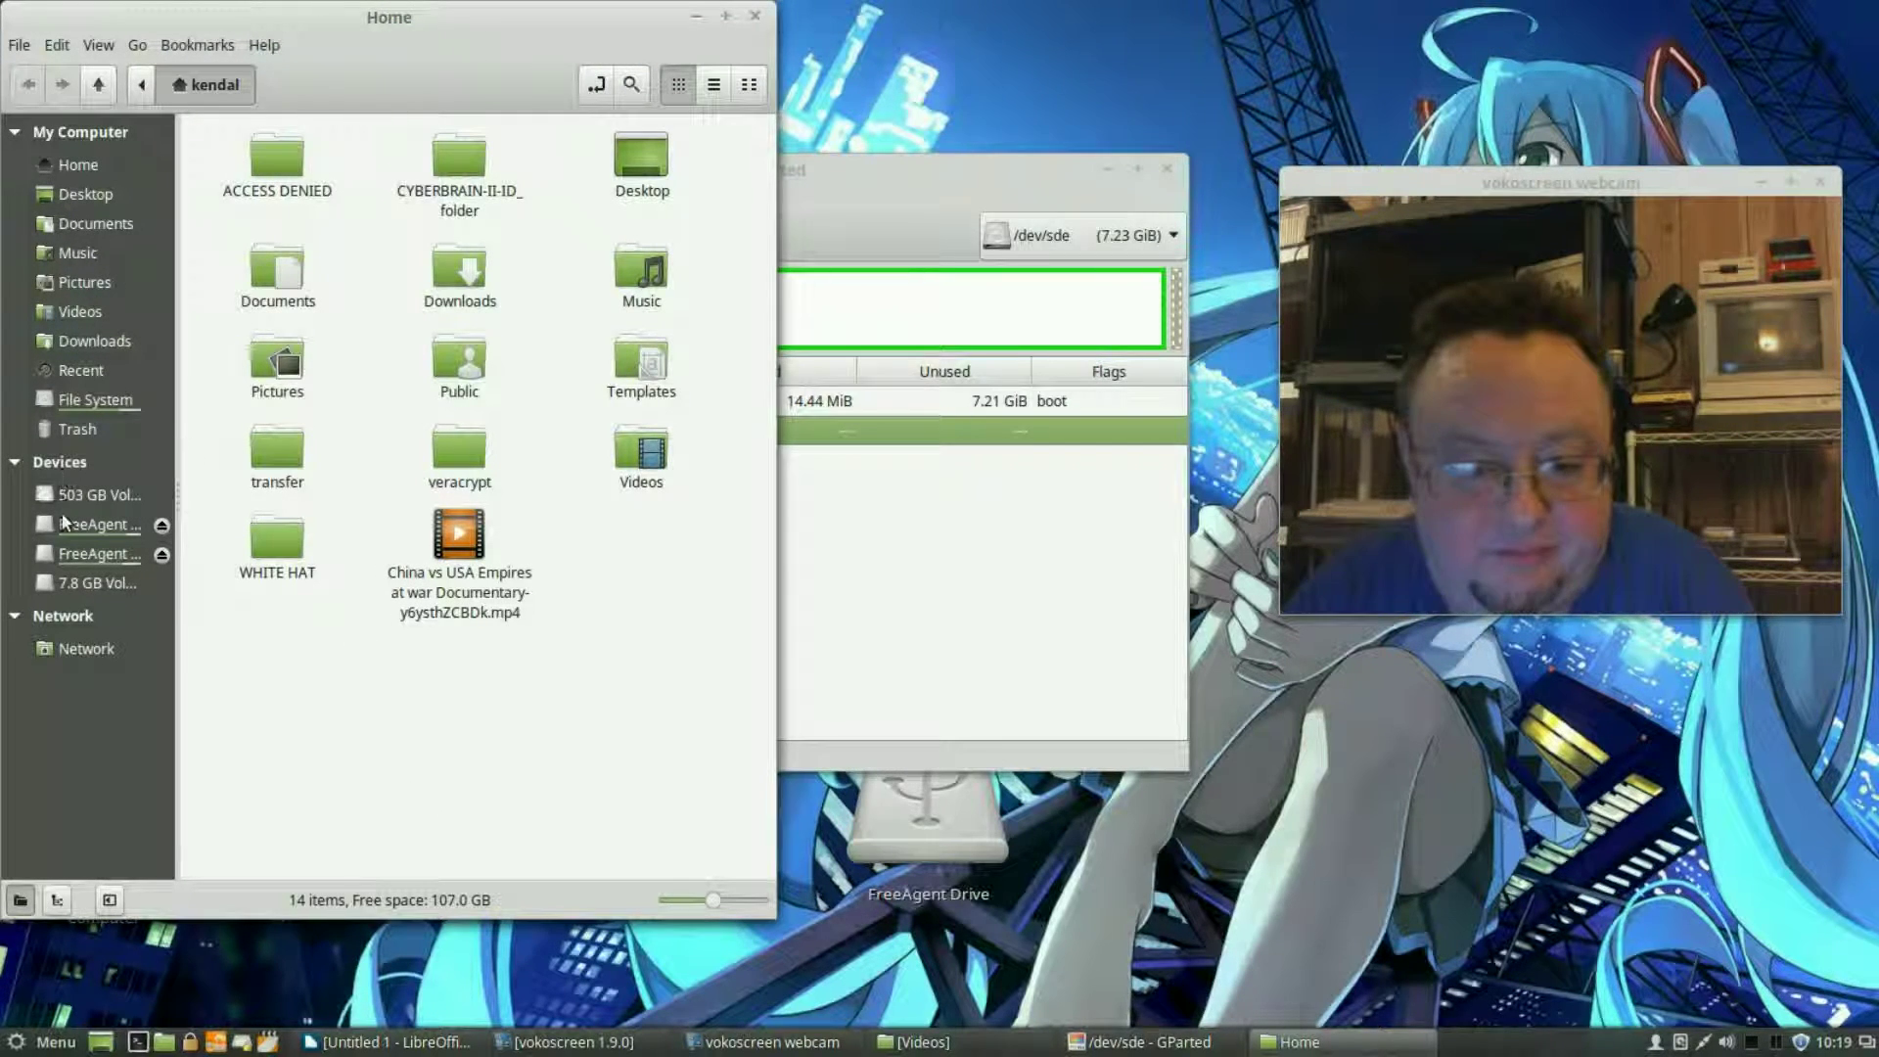
{"action": "left_click", "coordinate": [75, 589]}
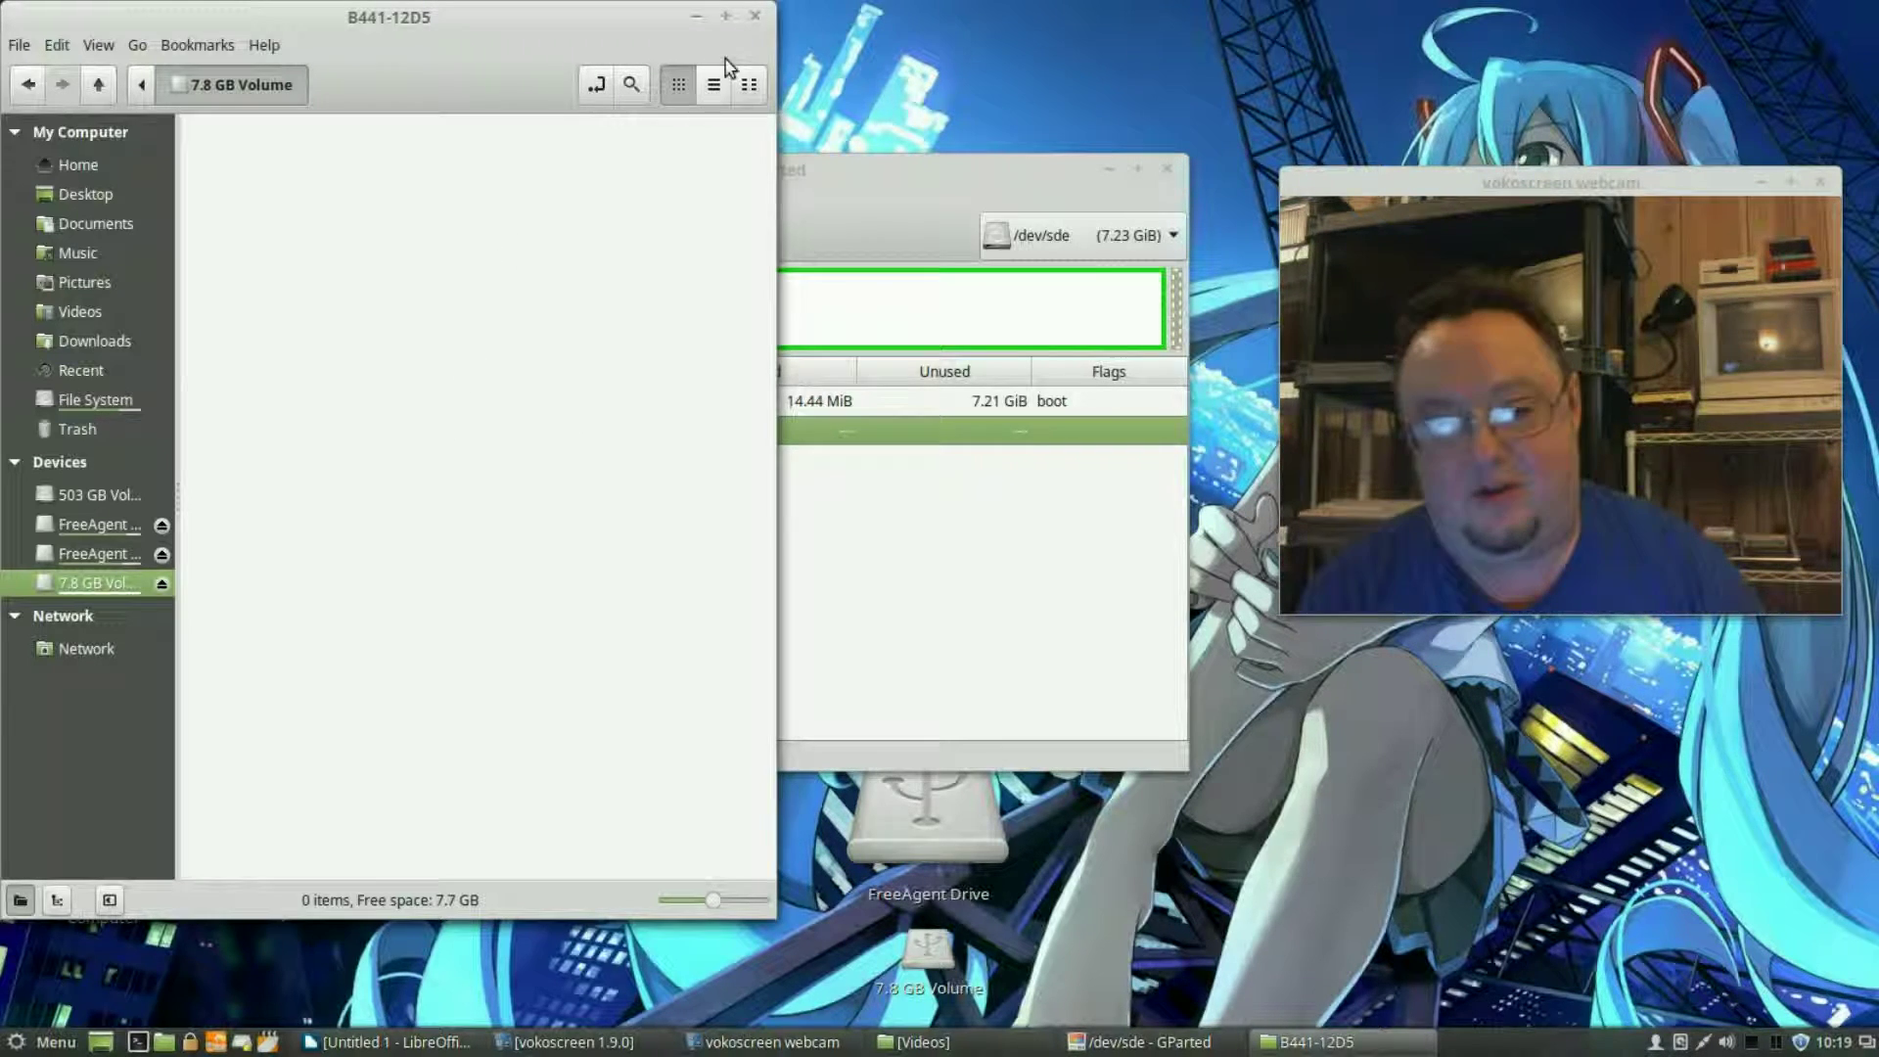
{"action": "left_click", "coordinate": [755, 15]}
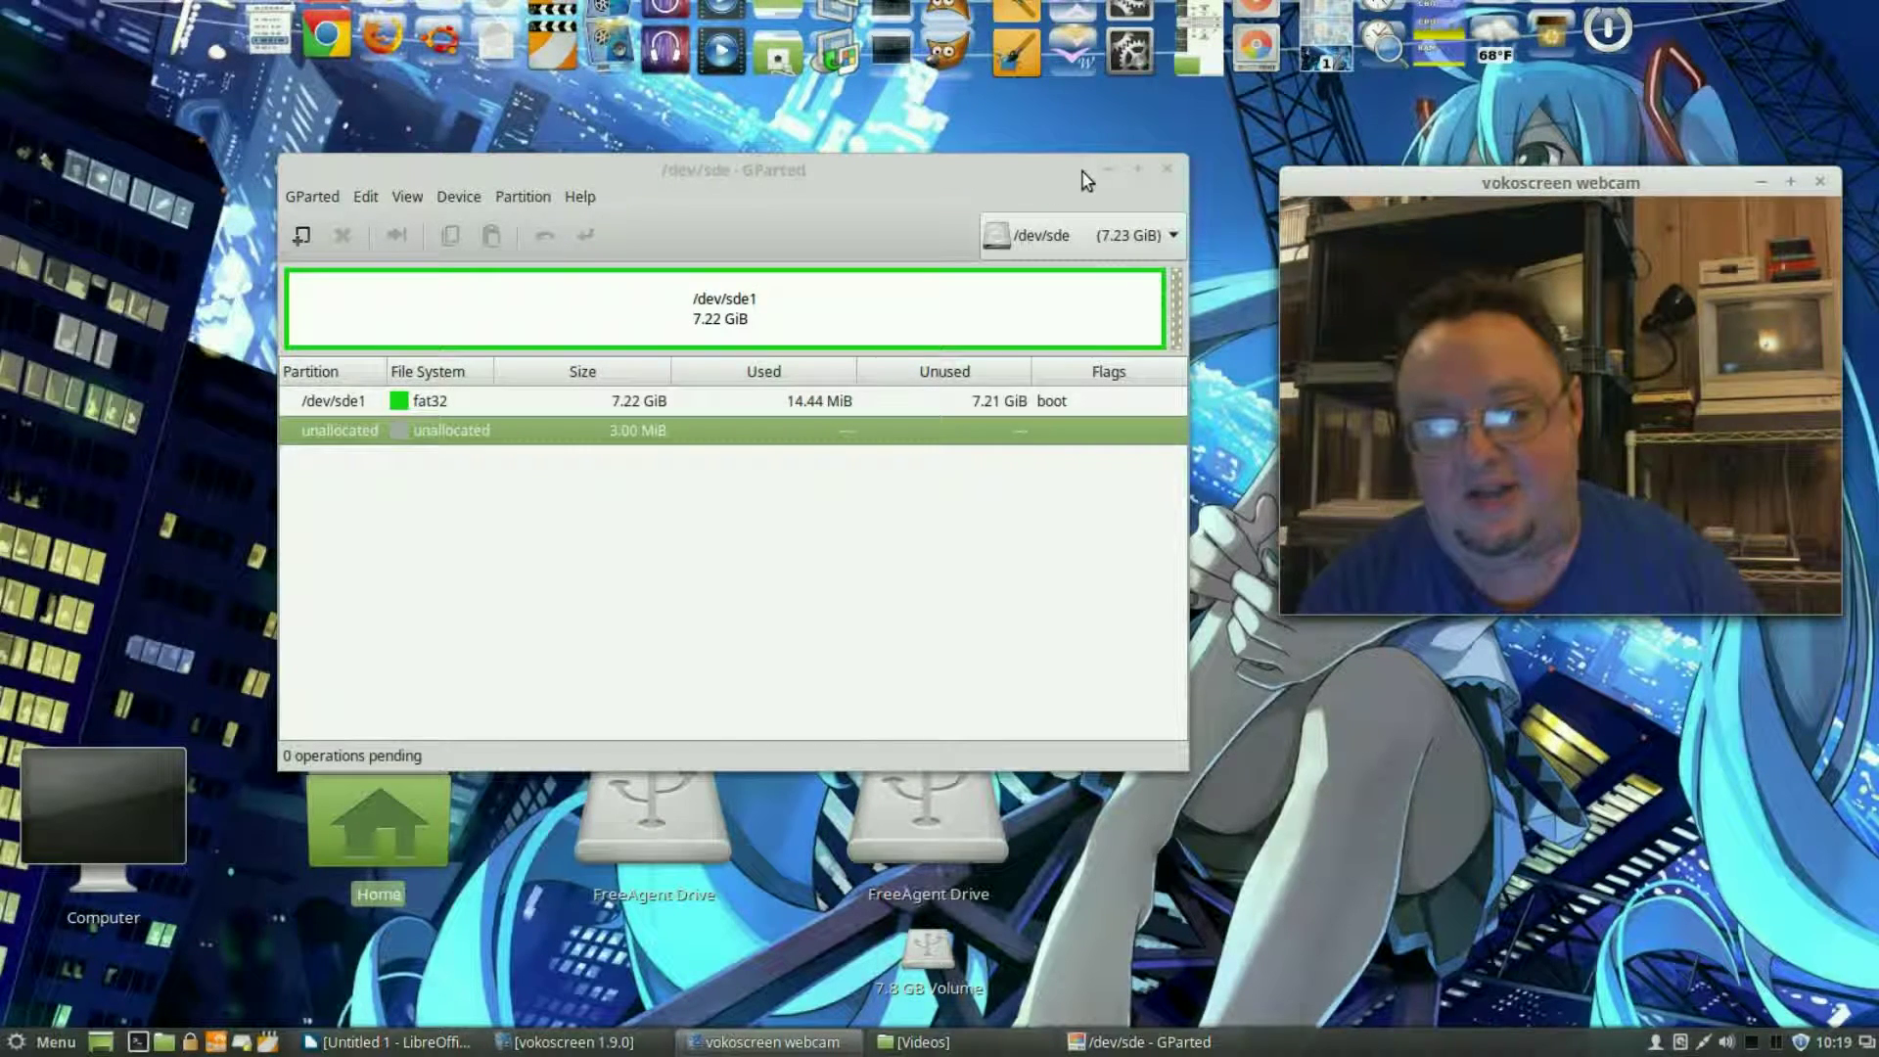